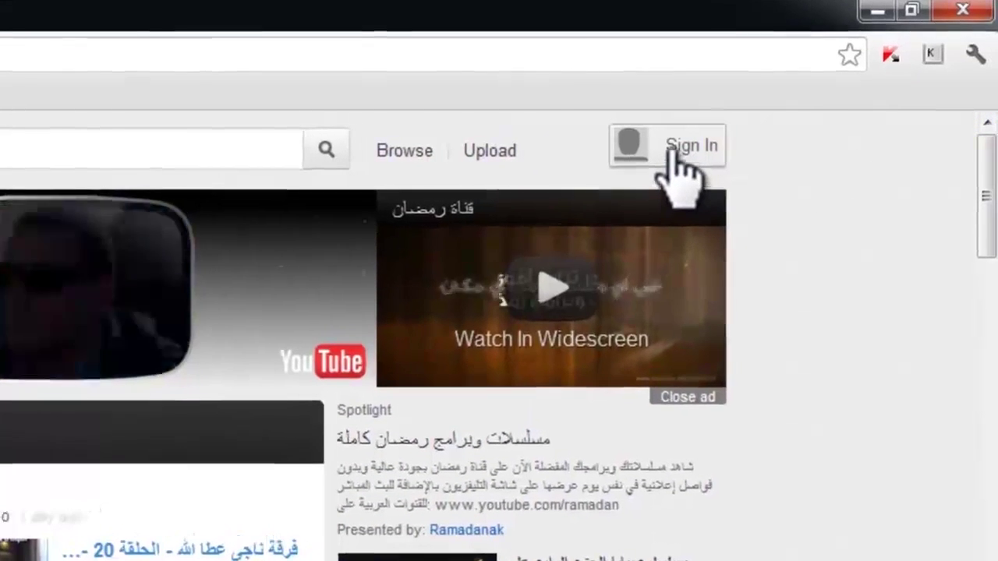
Open the Google sign-in page from Sign In on the YouTube home page
{"action": "left_click", "coordinate": [669, 150]}
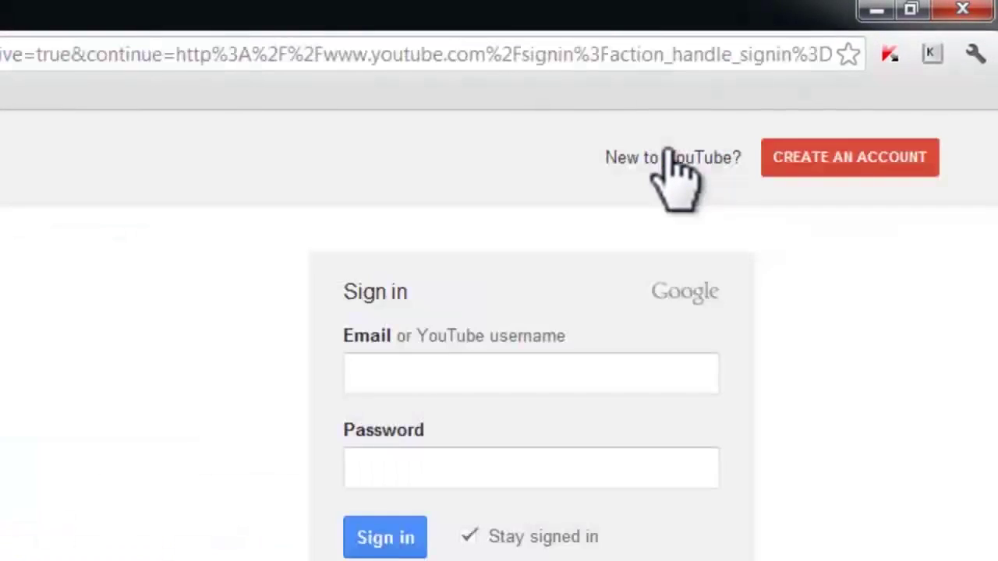
Sign in to YouTube with the account's e-mail address and password
{"action": "left_click", "coordinate": [477, 372]}
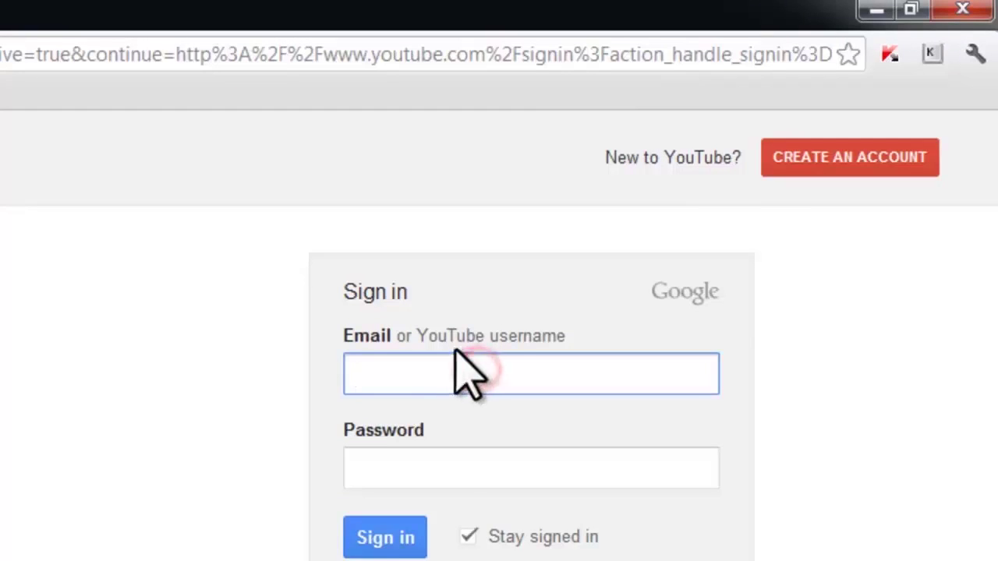
{"action": "left_click", "coordinate": [374, 390]}
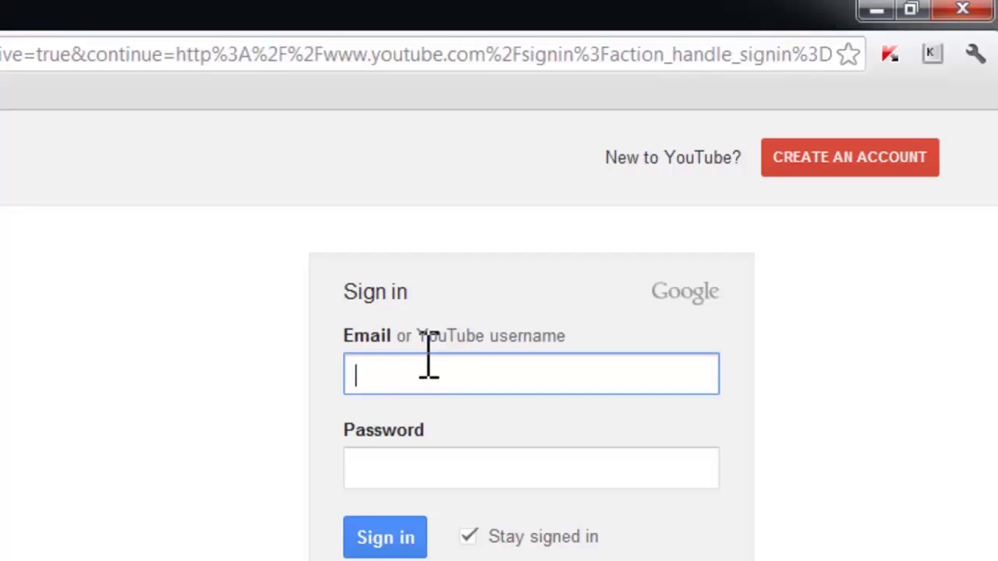
{"action": "left_click", "coordinate": [412, 374]}
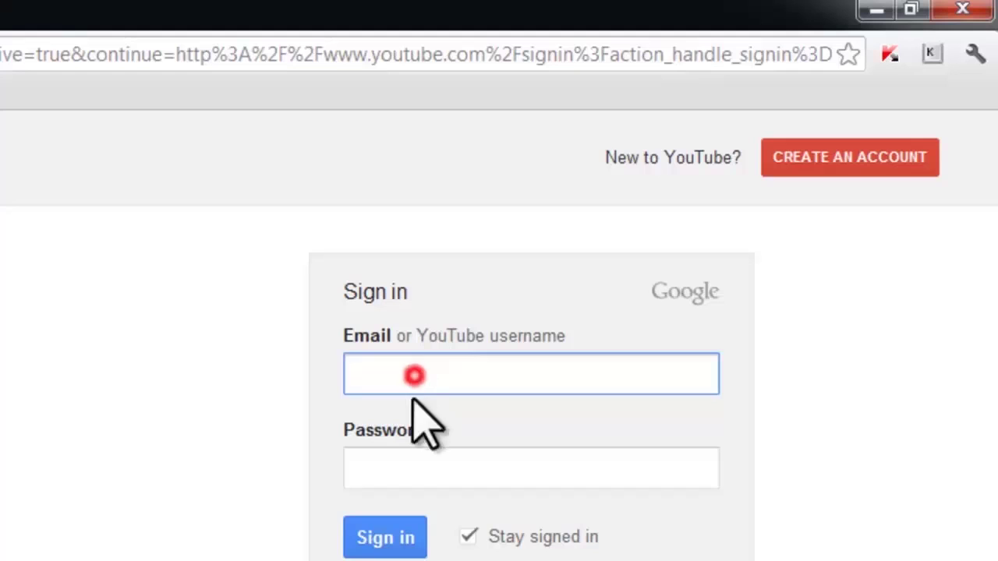
{"action": "left_click", "coordinate": [421, 465]}
{"action": "left_click", "coordinate": [421, 381]}
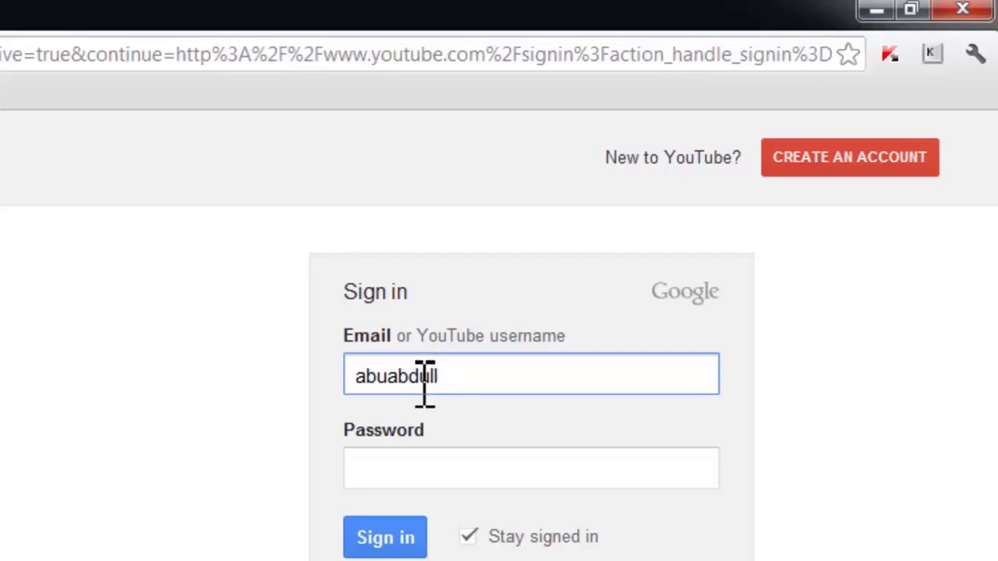
{"action": "double_click", "coordinate": [425, 383]}
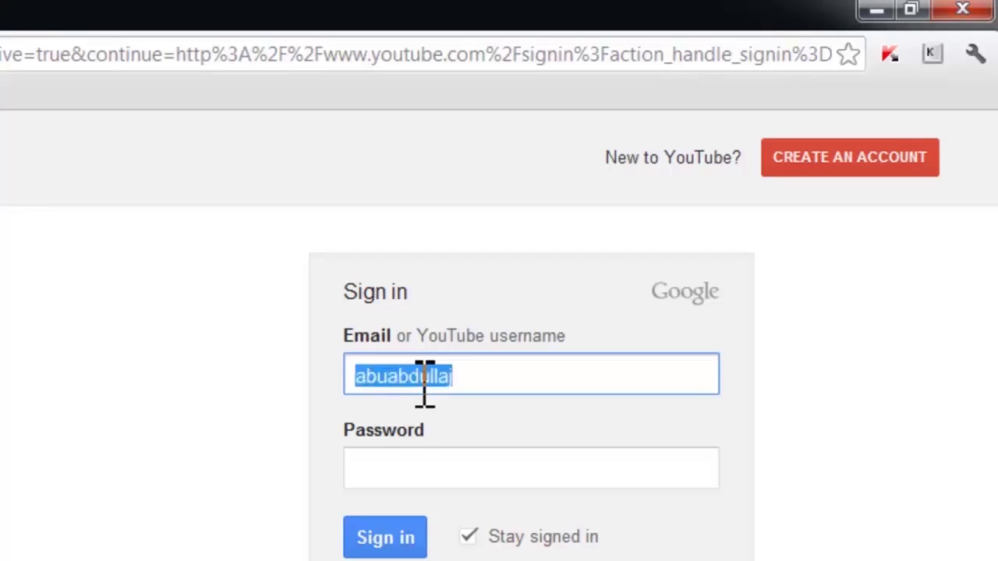
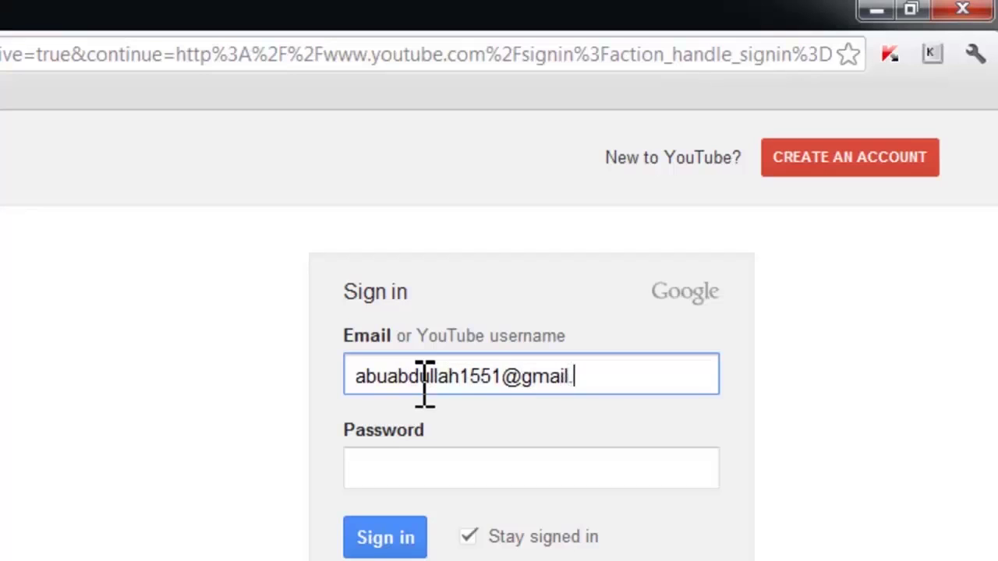
{"action": "key", "text": "Tab"}
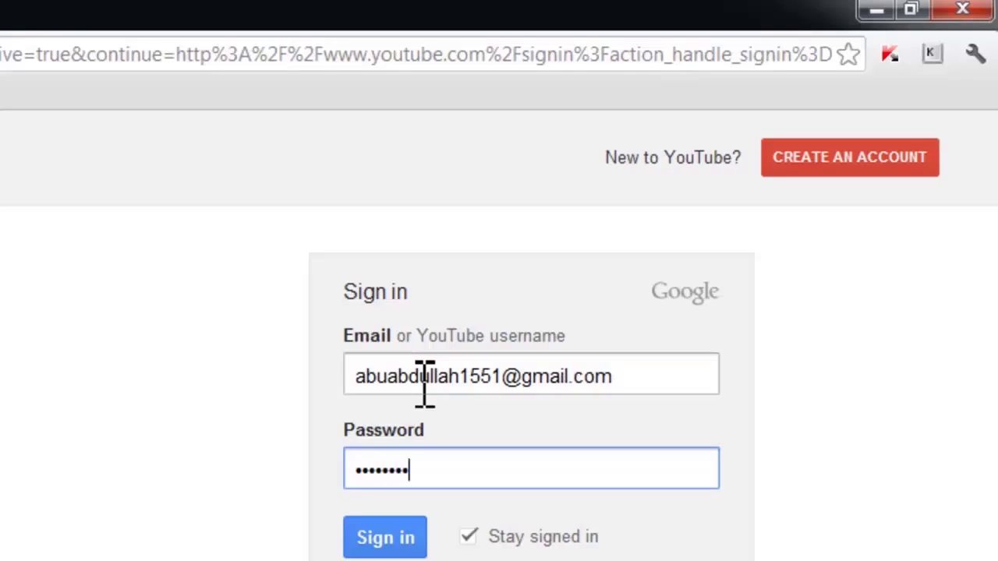
{"action": "key", "text": "Return"}
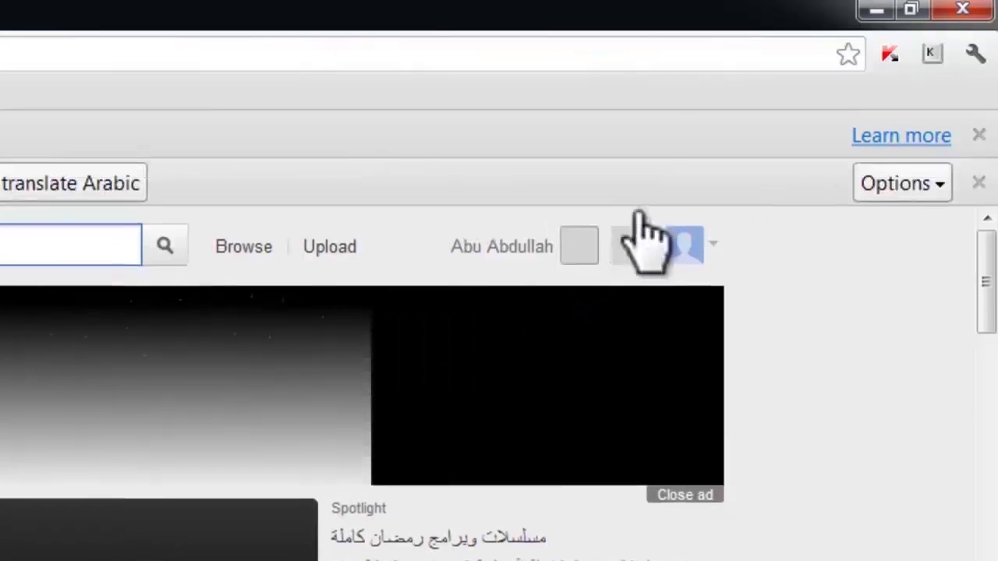
Dismiss the translate bar and confirm creating a channel via My channel in the account menu
{"action": "left_click", "coordinate": [976, 184]}
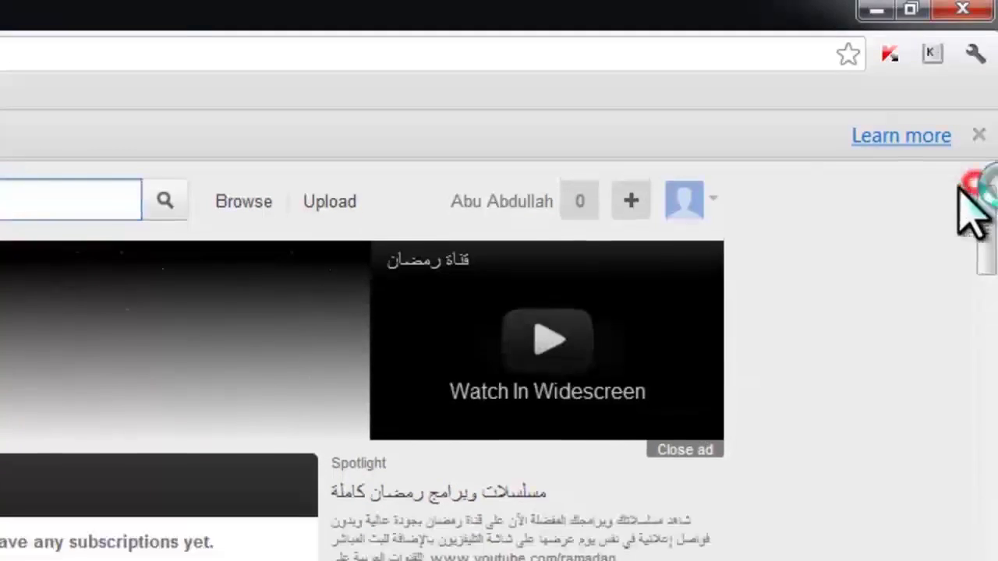
{"action": "left_click", "coordinate": [712, 199]}
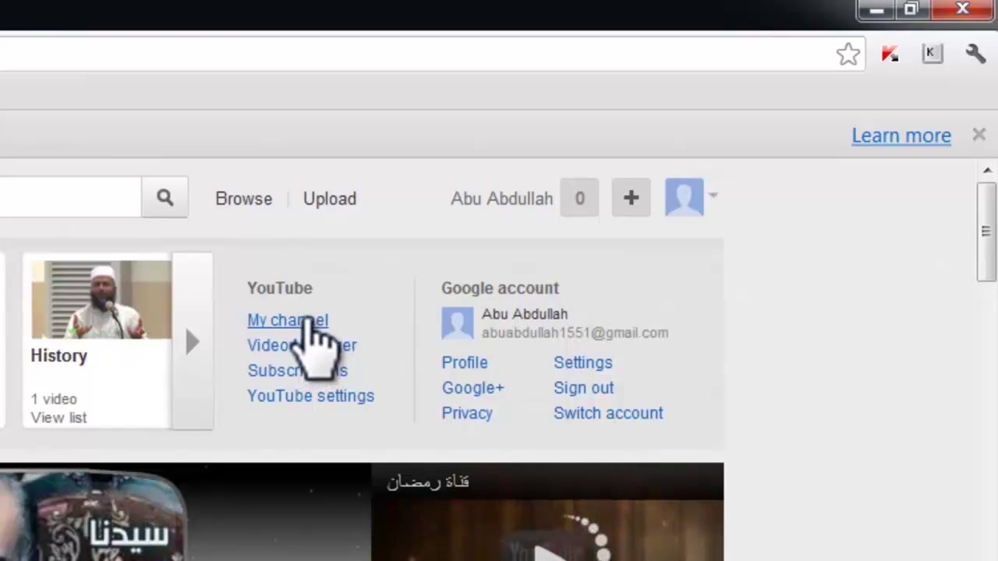
{"action": "left_click", "coordinate": [308, 320]}
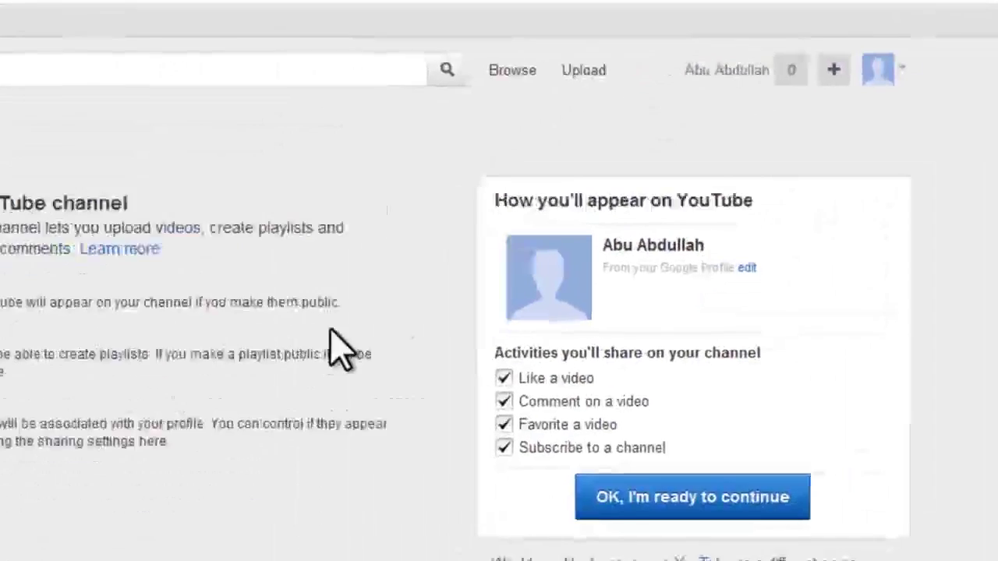
{"action": "left_click_drag", "start_coordinate": [9, 156], "coordinate": [100, 144]}
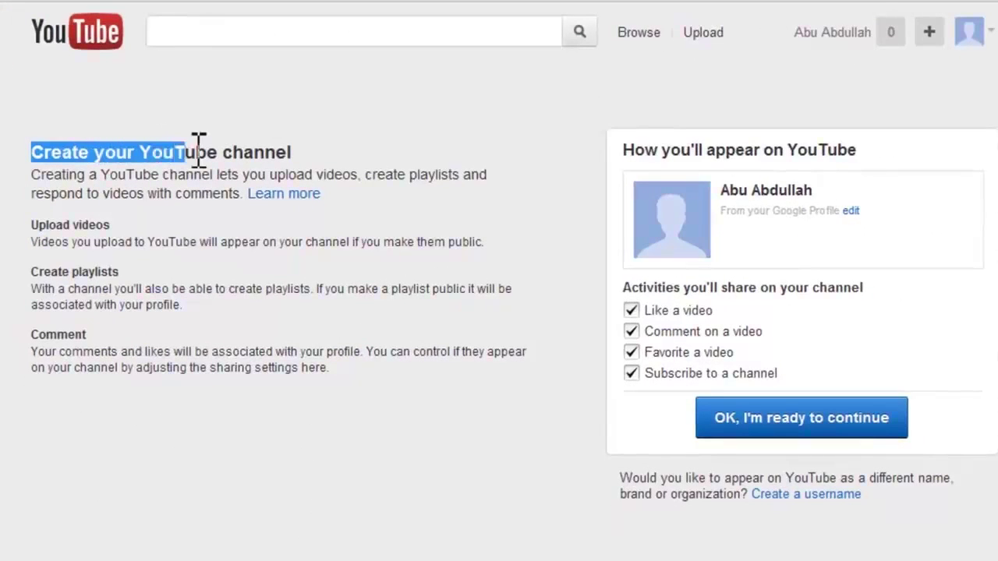
{"action": "left_click_drag", "start_coordinate": [199, 148], "coordinate": [334, 179]}
{"action": "left_click", "coordinate": [494, 486]}
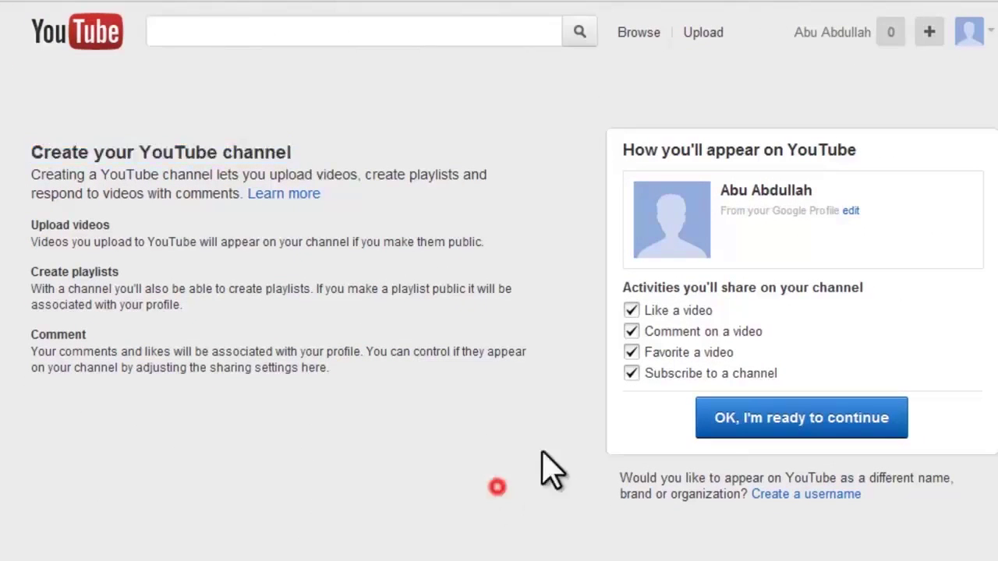
{"action": "left_click", "coordinate": [875, 429]}
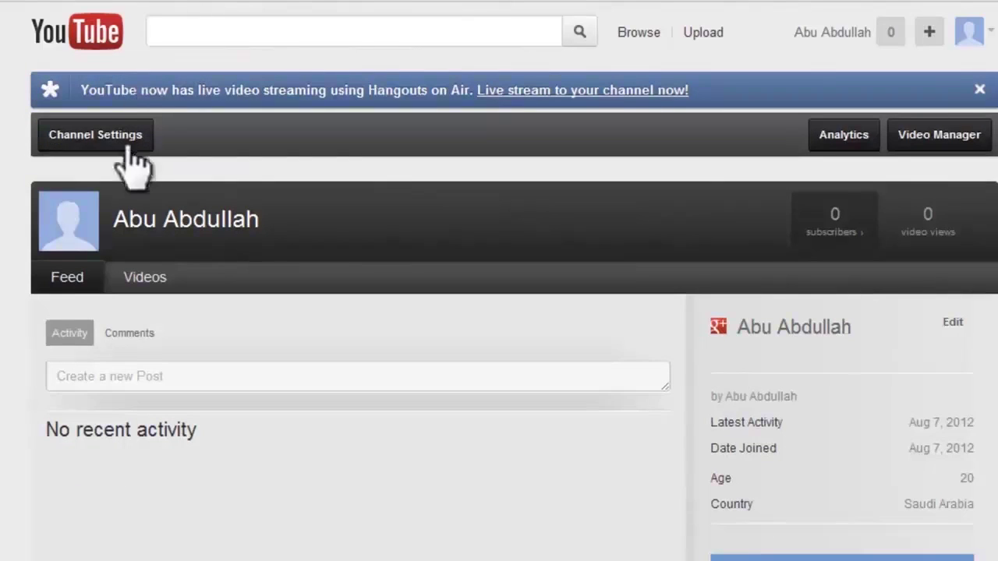
Open YouTube settings and choose Revert to username on the Overview page
{"action": "left_click", "coordinate": [970, 32]}
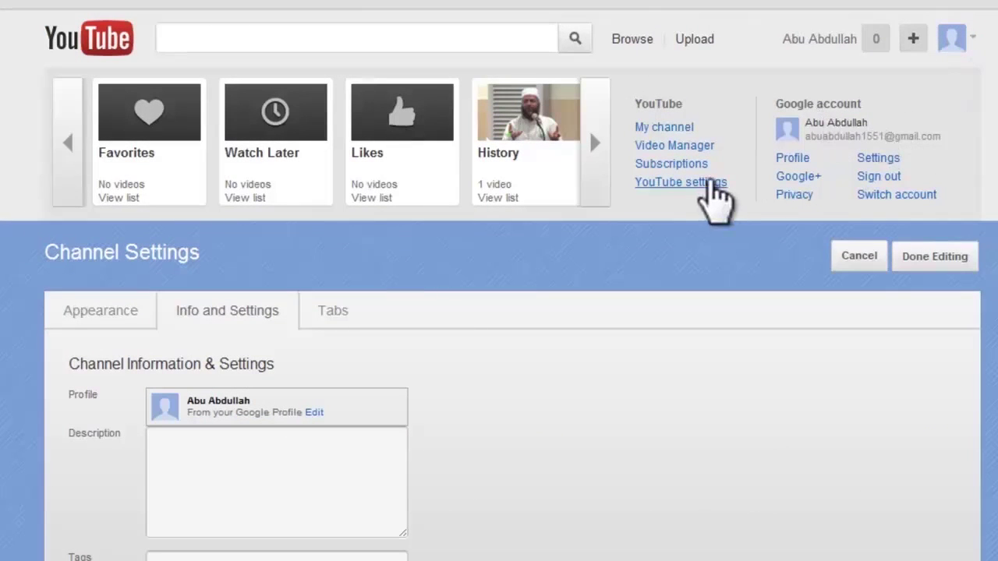
{"action": "left_click", "coordinate": [708, 181]}
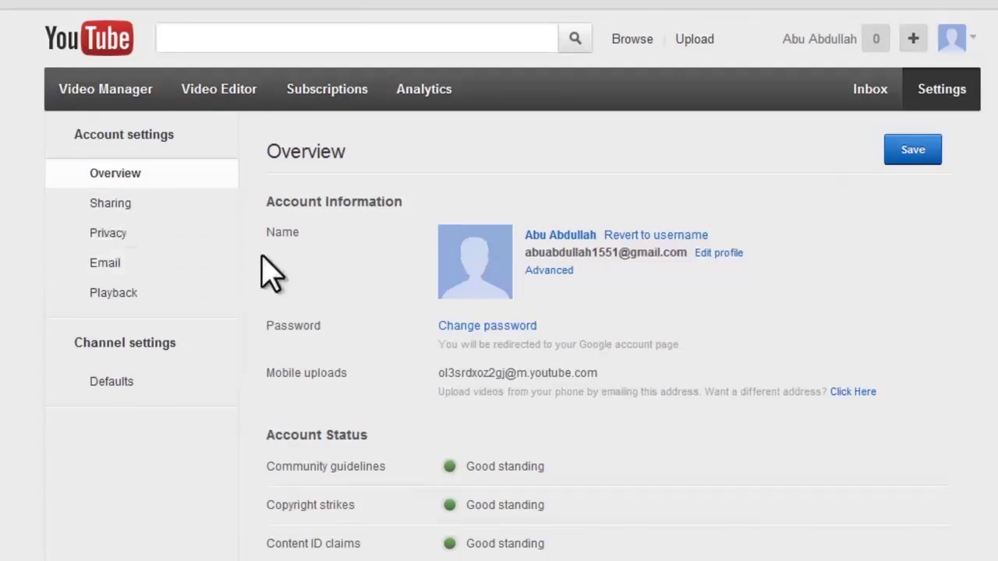
{"action": "left_click", "coordinate": [686, 258]}
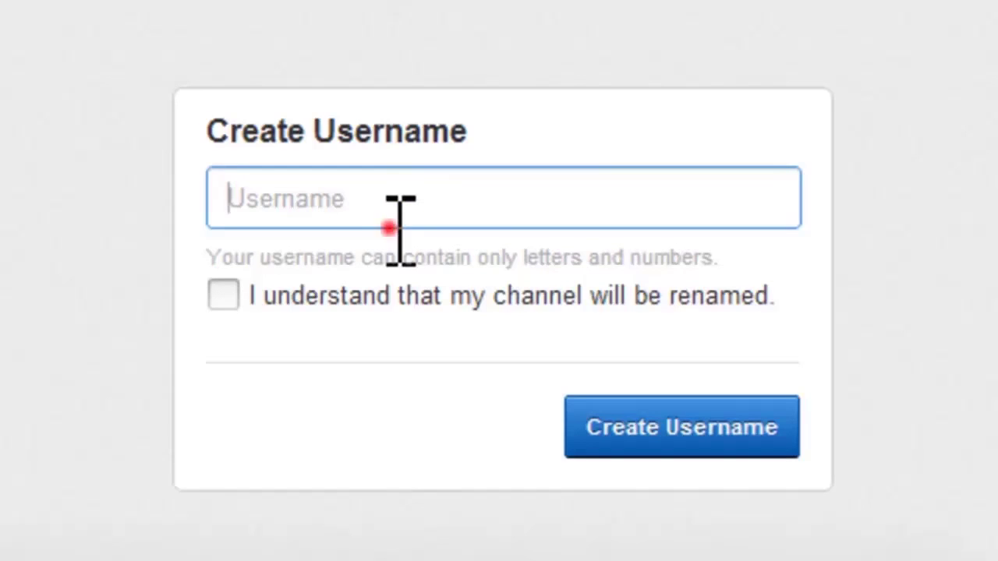
Try creating the username 'UIC', which YouTube rejects as taken
{"action": "type", "text": "UIC"}
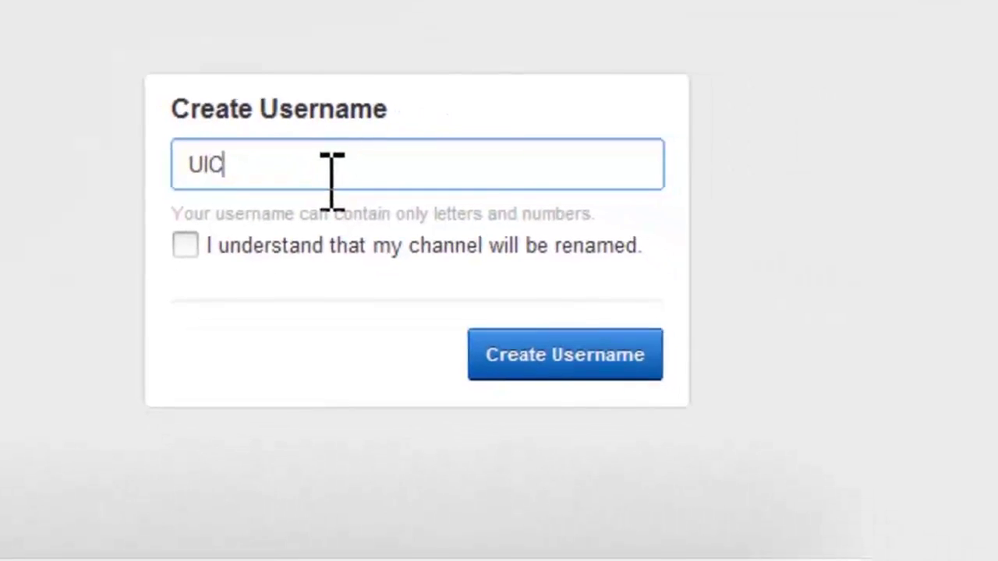
{"action": "left_click", "coordinate": [193, 247]}
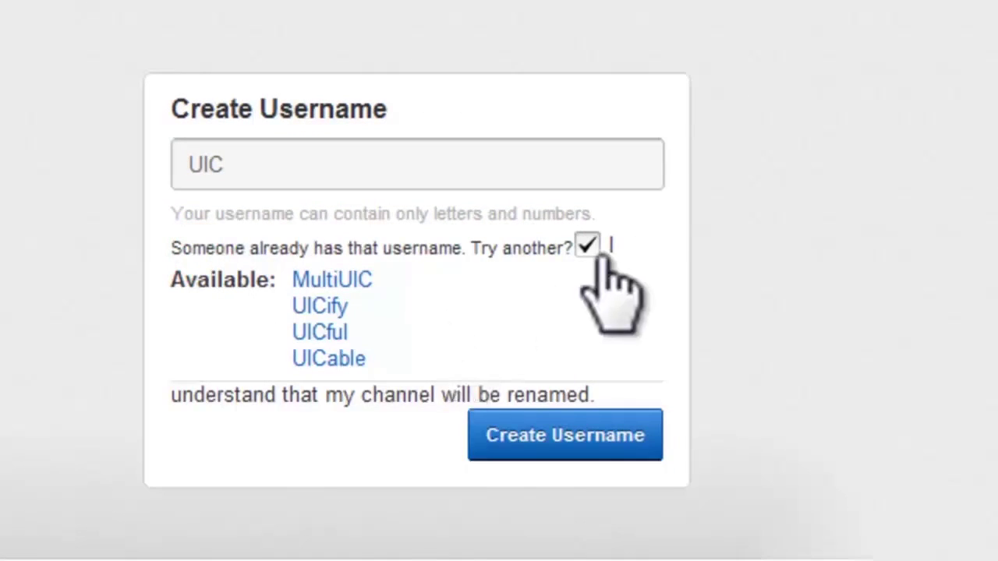
{"action": "left_click", "coordinate": [587, 246]}
{"action": "left_click", "coordinate": [557, 437]}
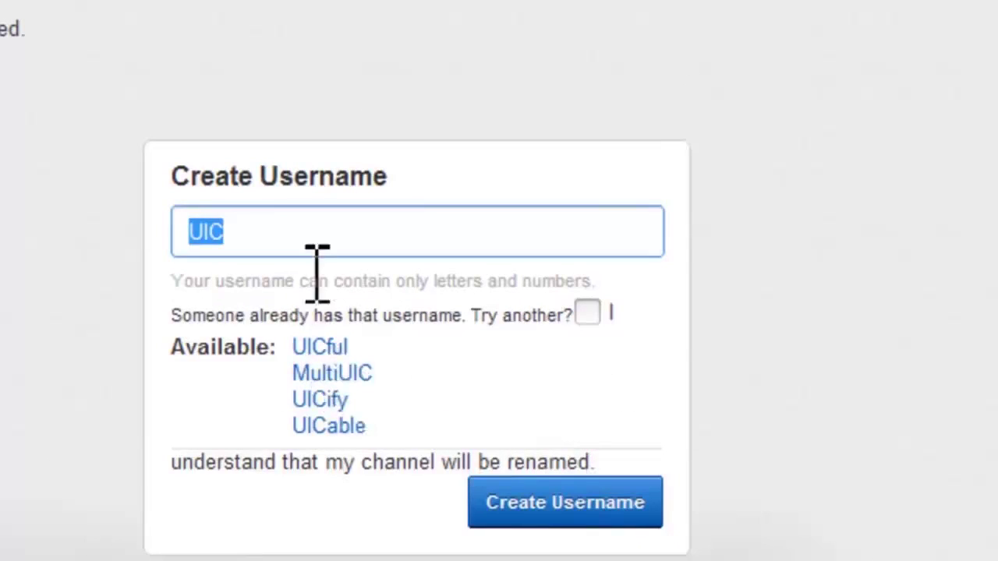
Replace it with a longer 'Unaiza' username, tick the acknowledgement, and create it
{"action": "left_click", "coordinate": [310, 266]}
{"action": "left_click", "coordinate": [325, 223]}
{"action": "left_click", "coordinate": [326, 232]}
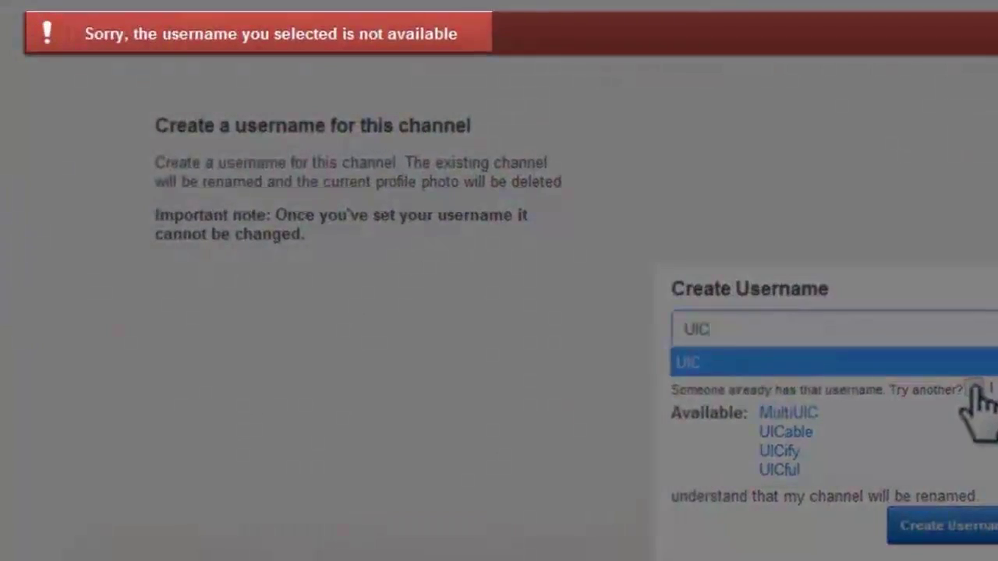
{"action": "left_click", "coordinate": [920, 379]}
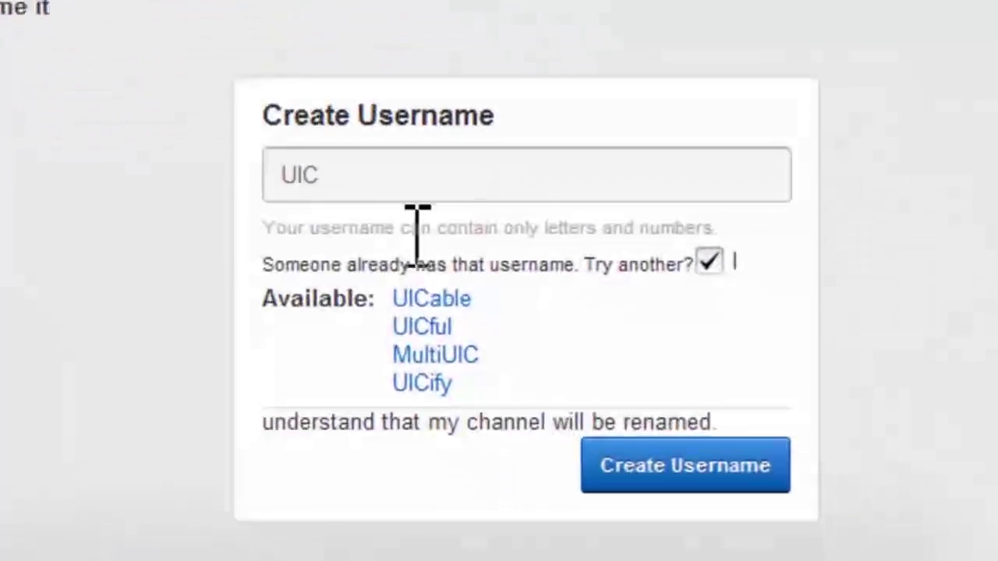
{"action": "left_click", "coordinate": [684, 309]}
{"action": "key", "text": "ctrl+a"}
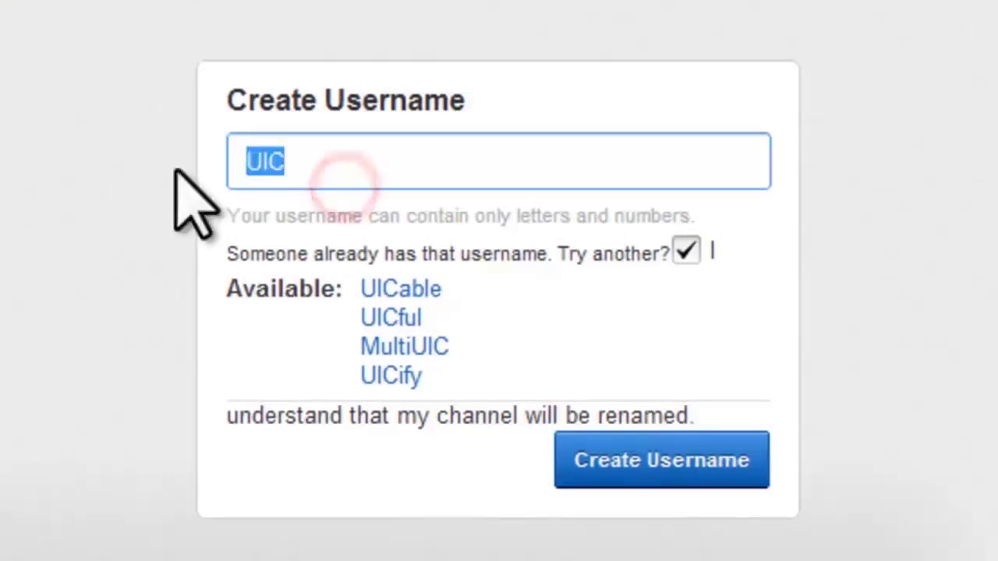
{"action": "type", "text": "Unai"}
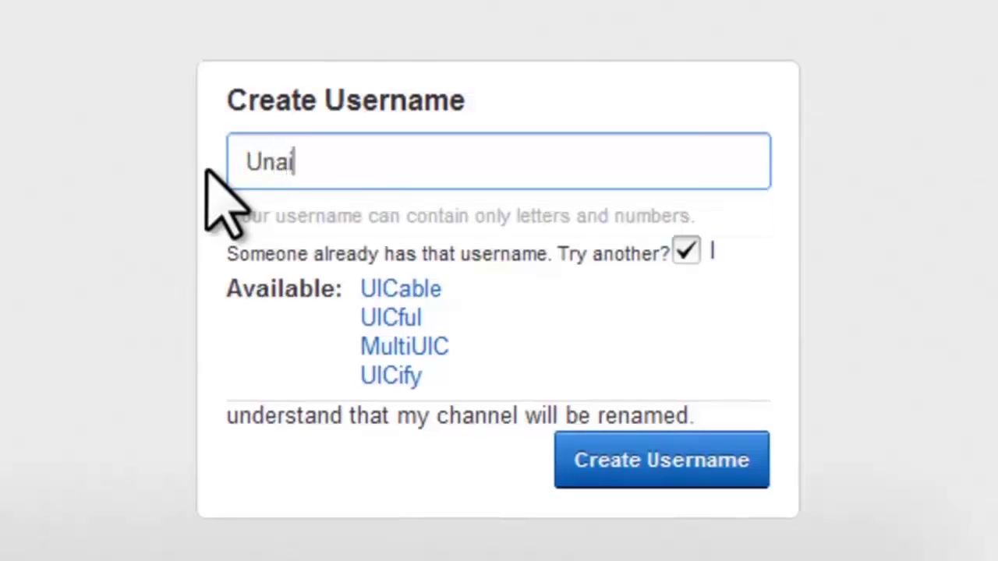
{"action": "type", "text": "zaIslamicCenter"}
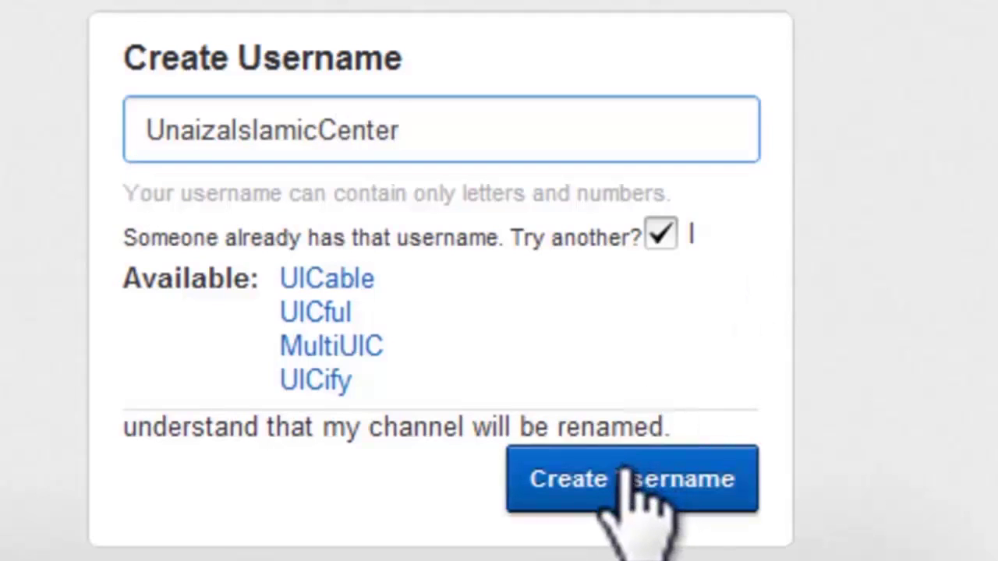
{"action": "left_click", "coordinate": [754, 329]}
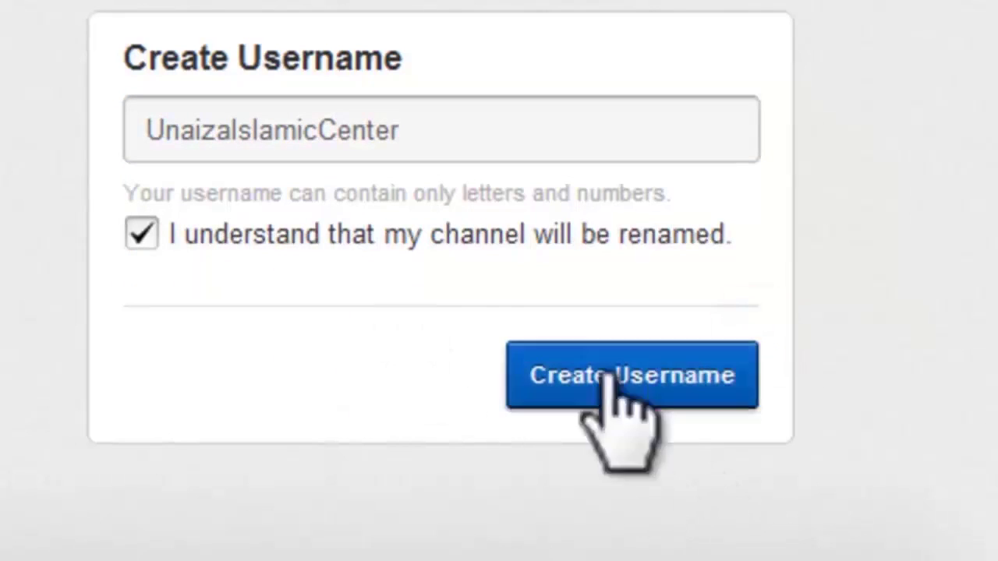
{"action": "left_click", "coordinate": [630, 375]}
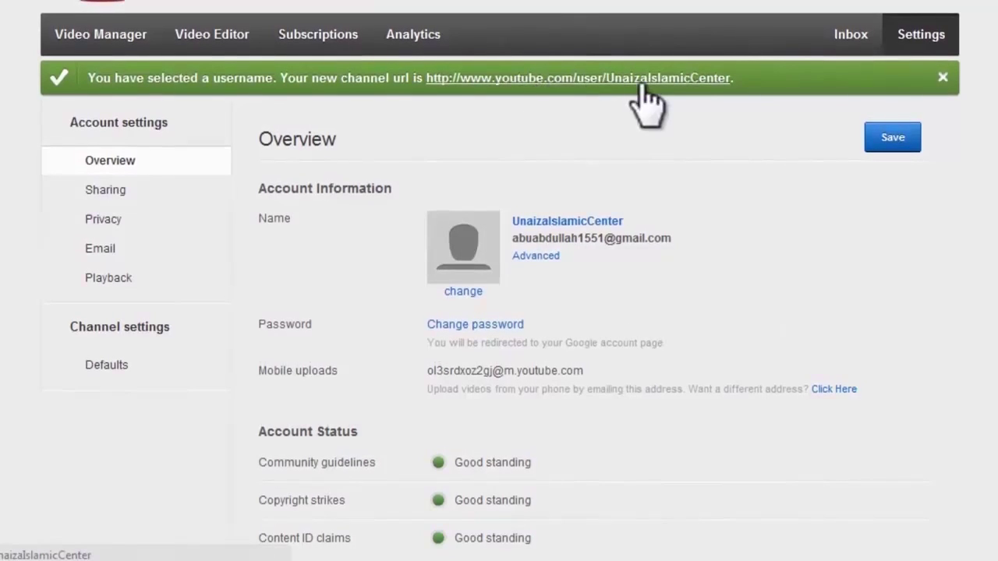
Go to youtube.com/unaizaislamiccenter in the address bar
{"action": "left_click", "coordinate": [700, 78]}
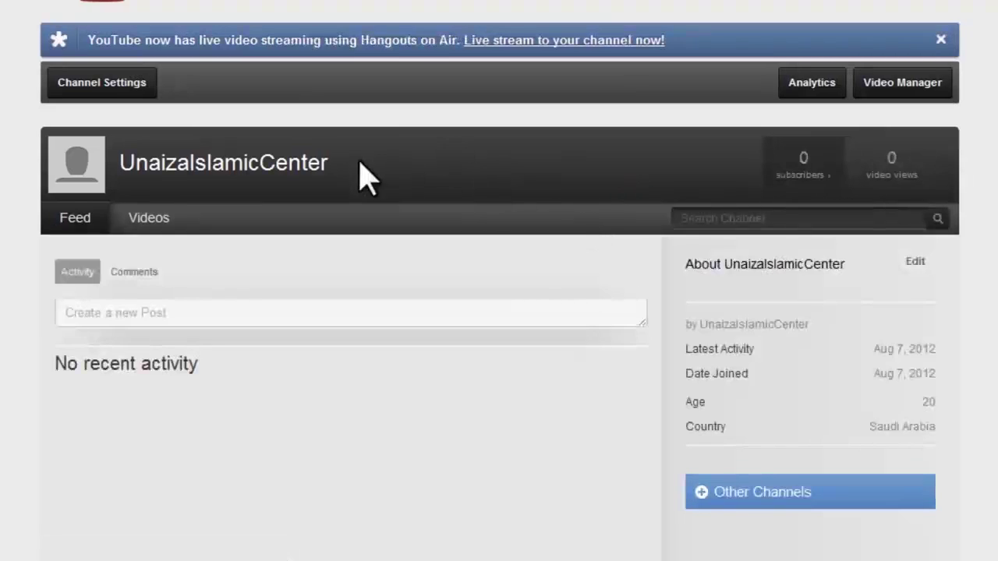
{"action": "left_click_drag", "start_coordinate": [361, 166], "coordinate": [178, 178]}
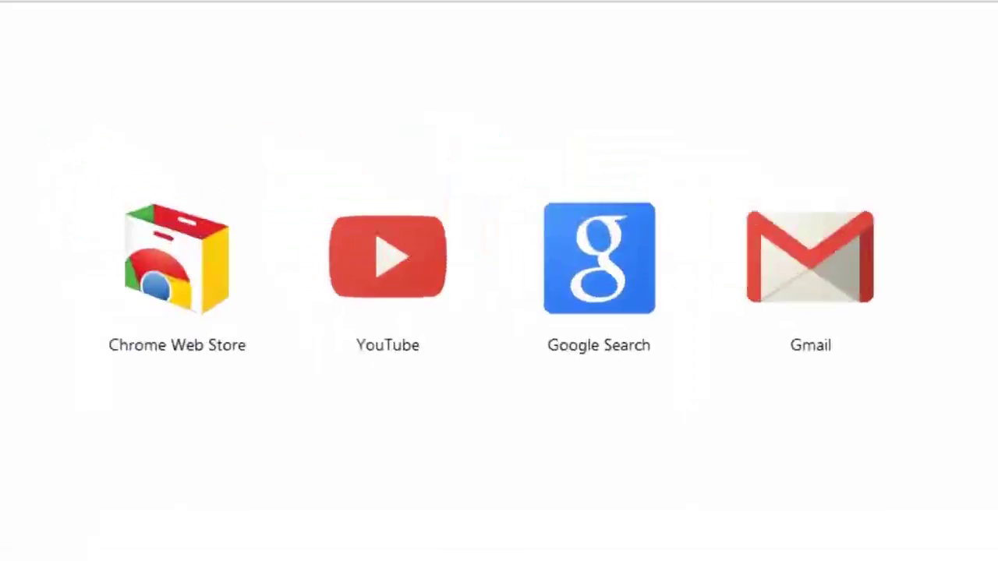
{"action": "type", "text": "youtube.com"}
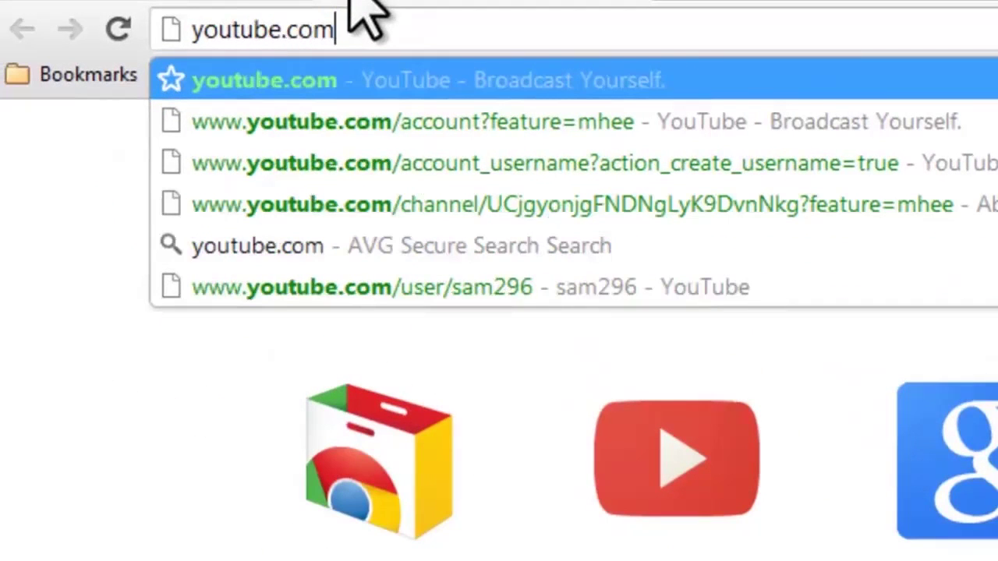
{"action": "type", "text": "/unaiza"}
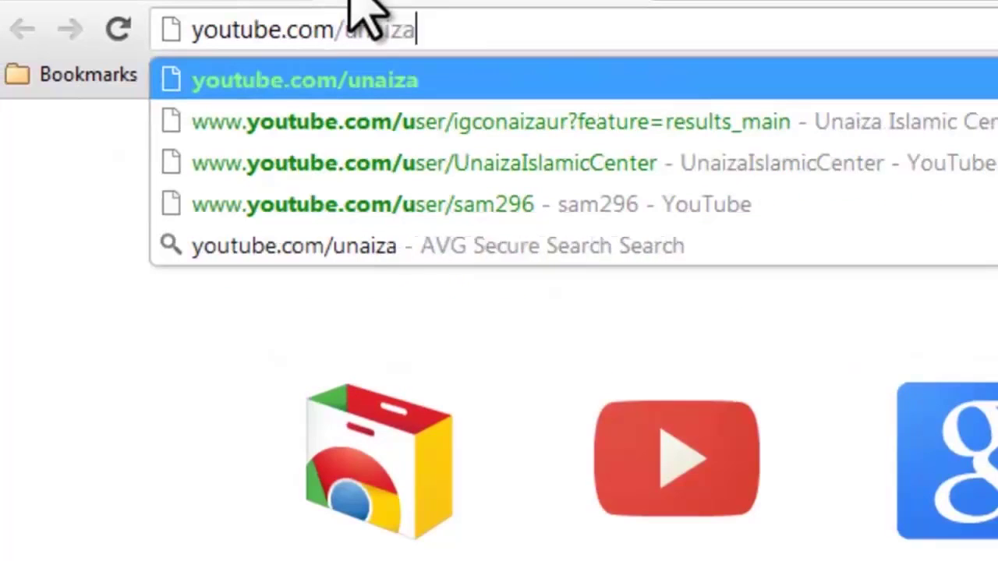
{"action": "type", "text": "islamiccenter"}
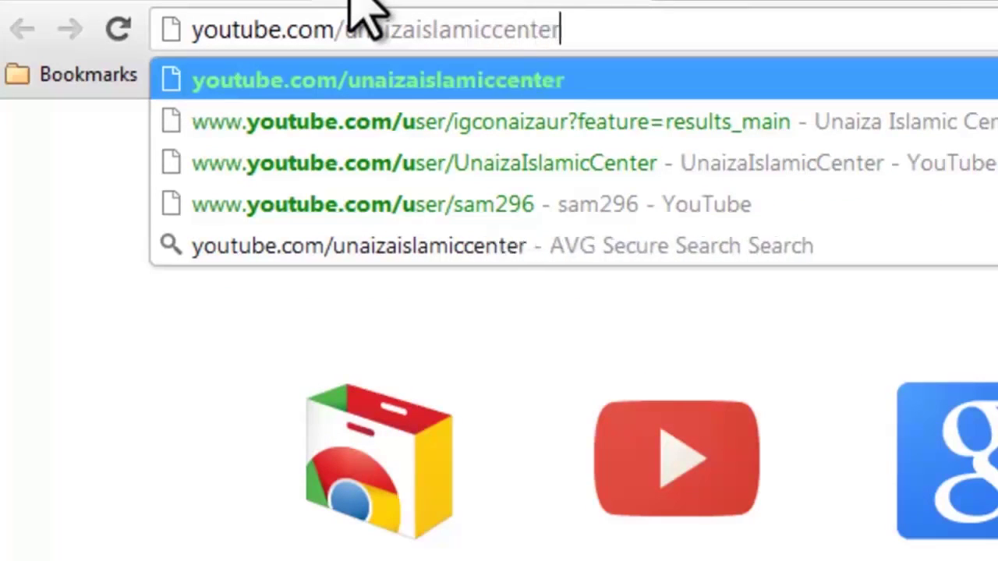
{"action": "key", "text": "Return"}
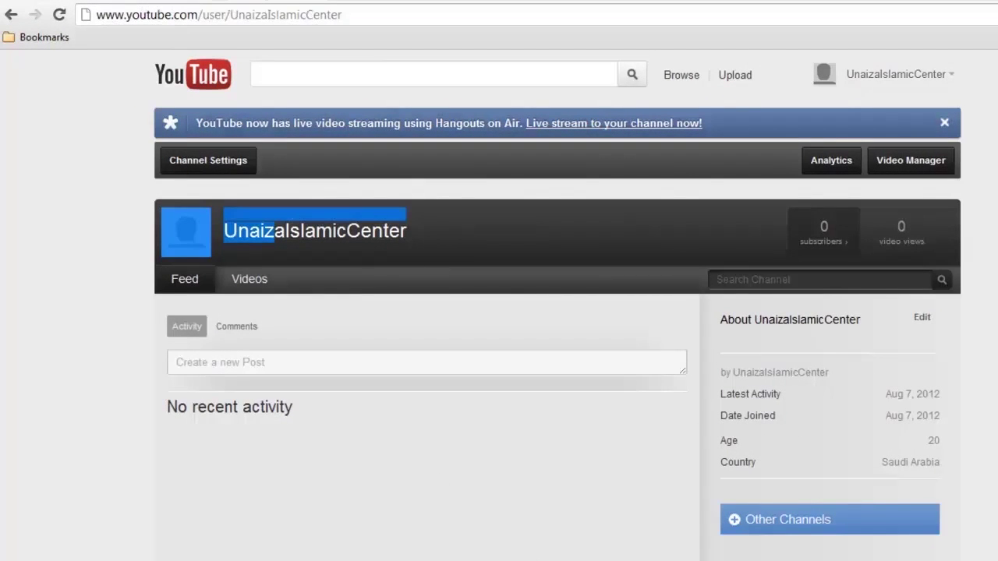
In Channel Settings, upload the 430425 globe emblem image as the channel avatar
{"action": "left_click", "coordinate": [597, 366]}
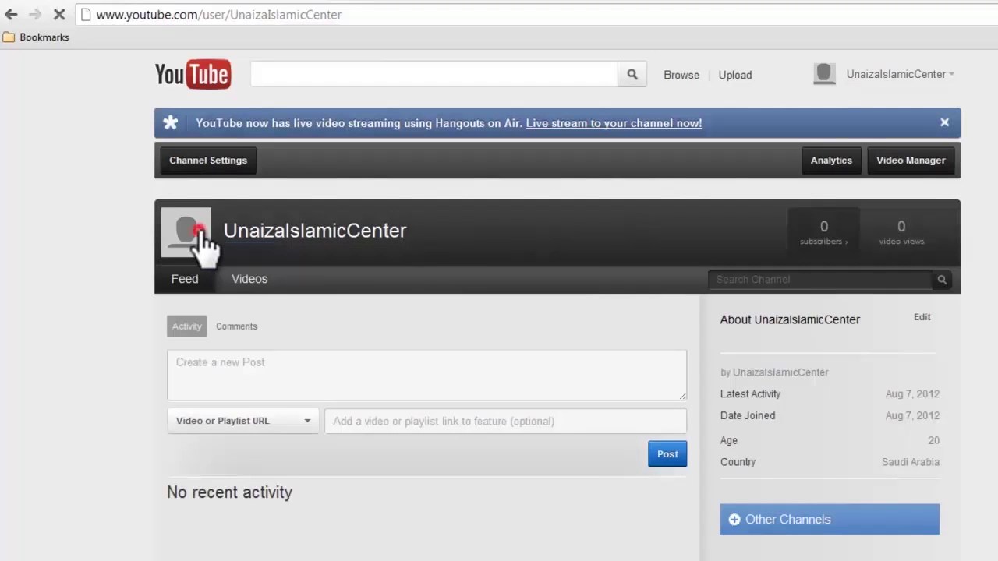
{"action": "left_click", "coordinate": [211, 162]}
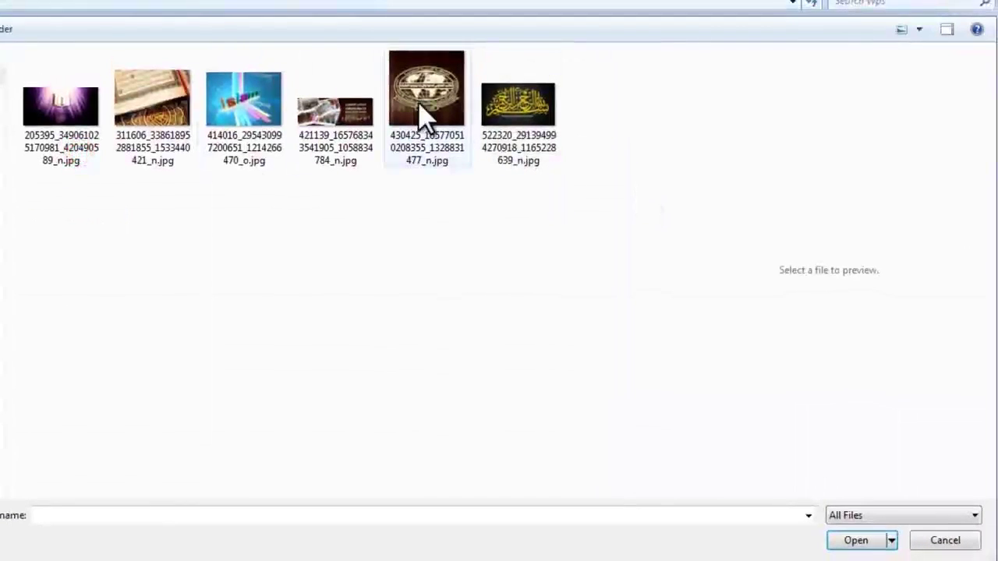
{"action": "left_click", "coordinate": [419, 106]}
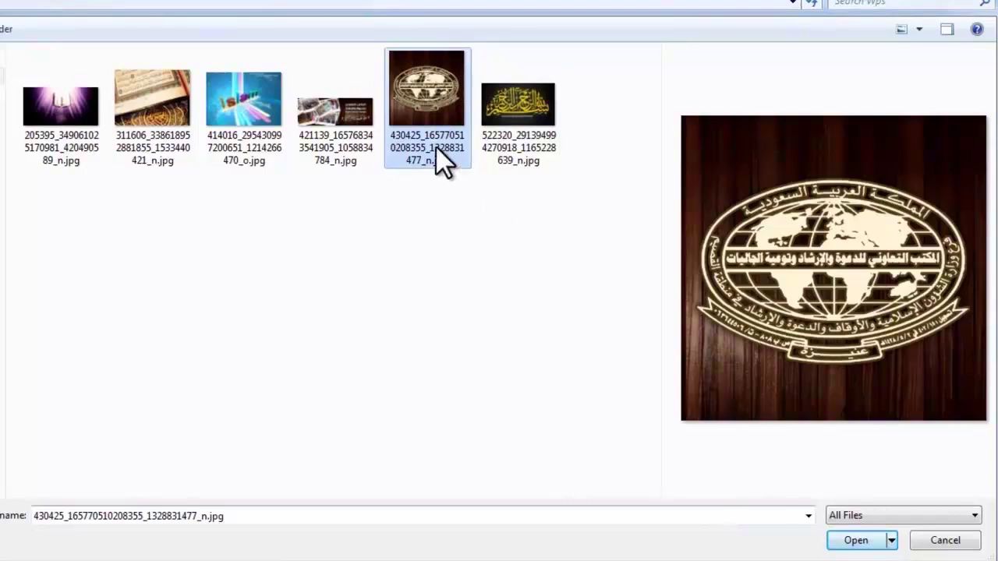
{"action": "left_click", "coordinate": [852, 548]}
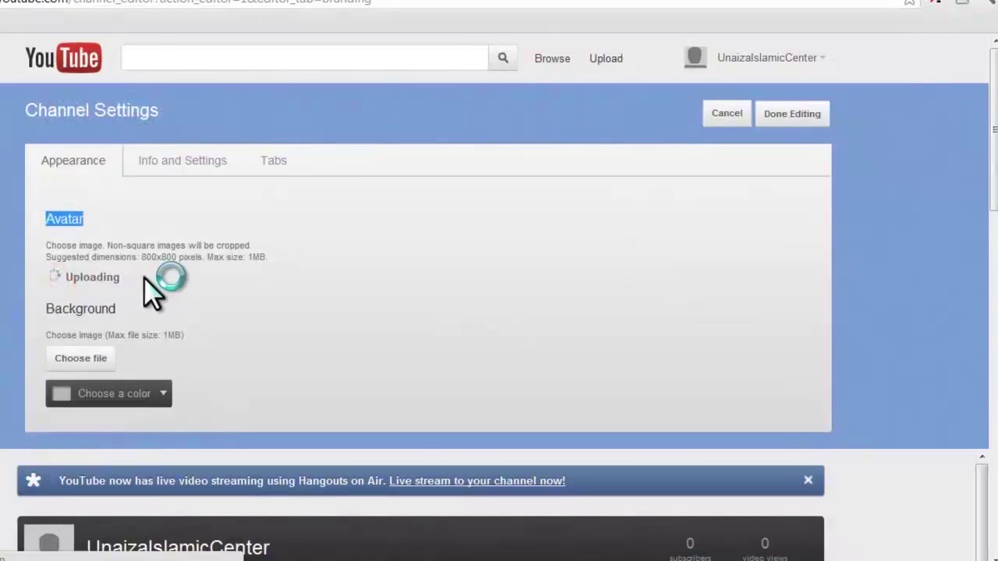
{"action": "scroll", "coordinate": [156, 343], "scroll_direction": "down", "scroll_amount": 3}
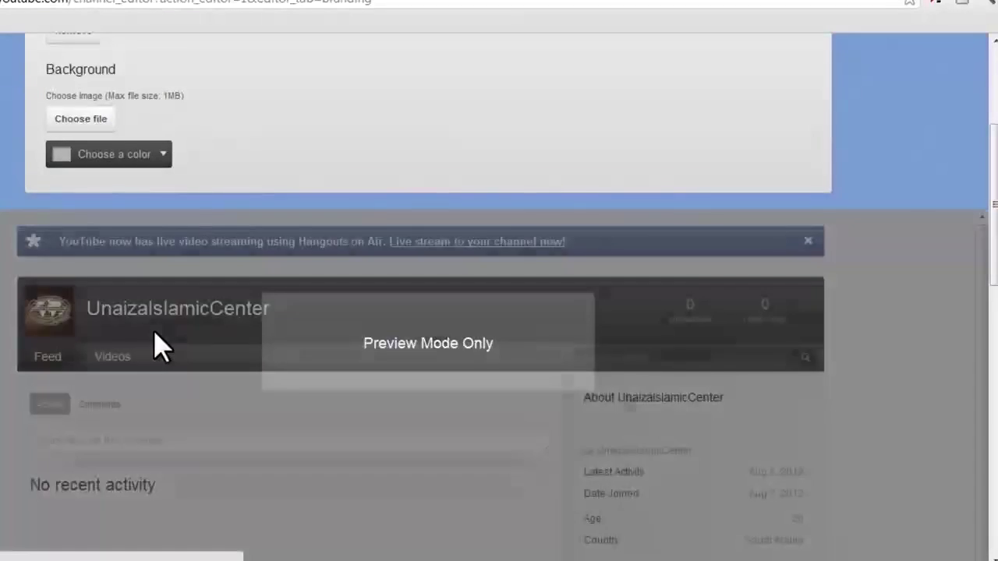
{"action": "scroll", "coordinate": [151, 305], "scroll_direction": "up", "scroll_amount": 2}
{"action": "scroll", "coordinate": [161, 334], "scroll_direction": "down", "scroll_amount": 3}
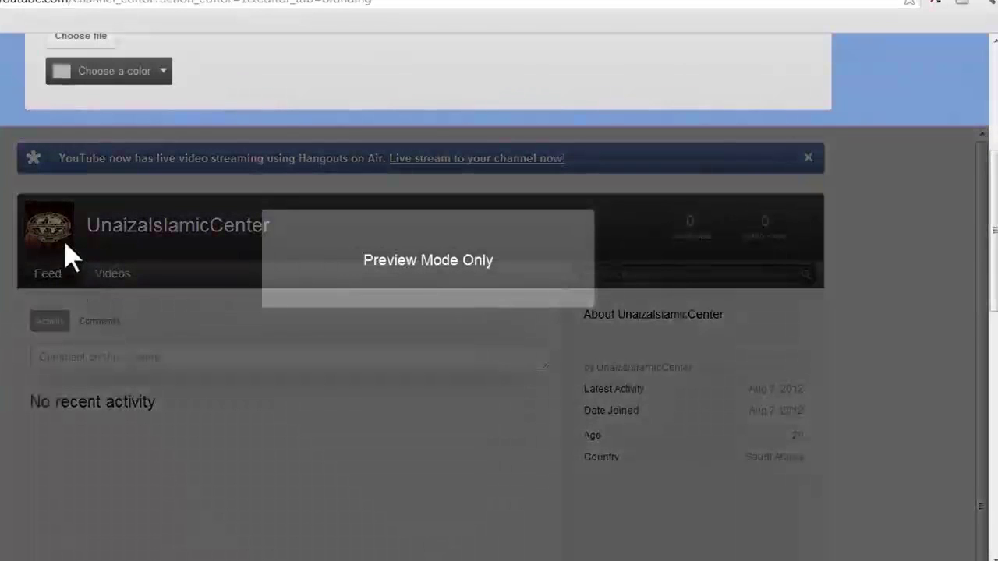
{"action": "scroll", "coordinate": [952, 198], "scroll_direction": "down", "scroll_amount": 2}
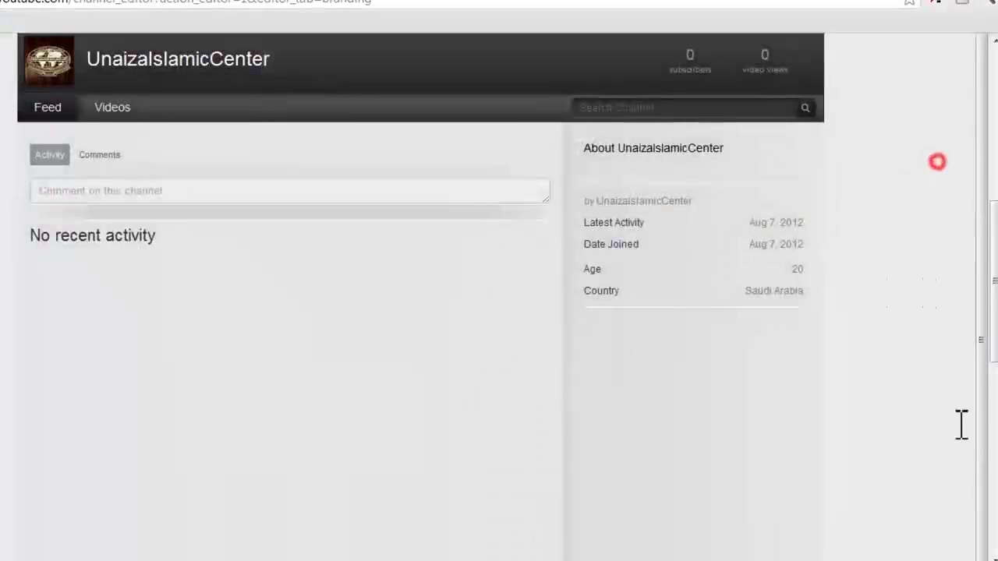
{"action": "scroll", "coordinate": [141, 369], "scroll_direction": "down", "scroll_amount": 6}
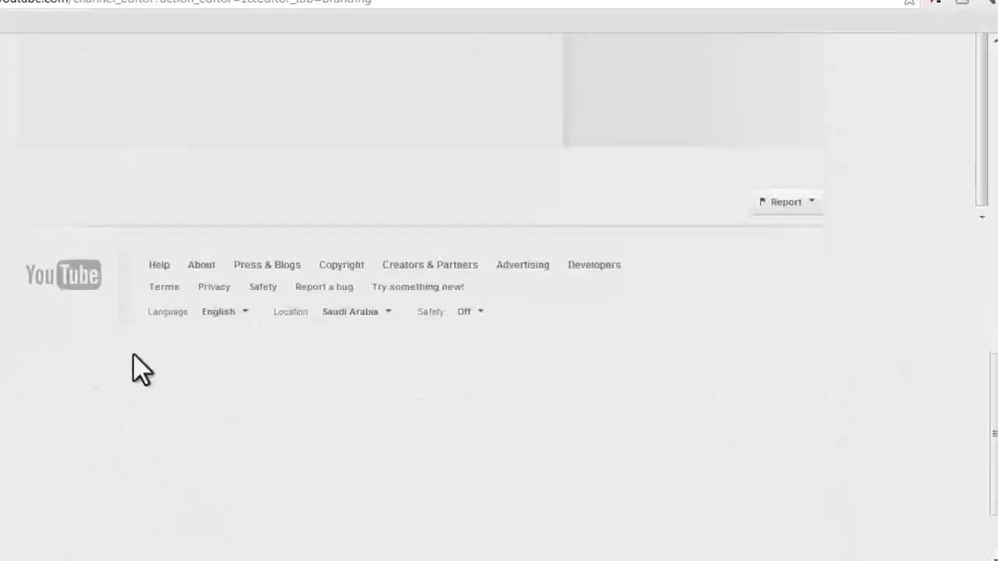
{"action": "scroll", "coordinate": [931, 350], "scroll_direction": "up", "scroll_amount": 11}
{"action": "scroll", "coordinate": [931, 304], "scroll_direction": "down", "scroll_amount": 2}
{"action": "scroll", "coordinate": [927, 301], "scroll_direction": "up", "scroll_amount": 3}
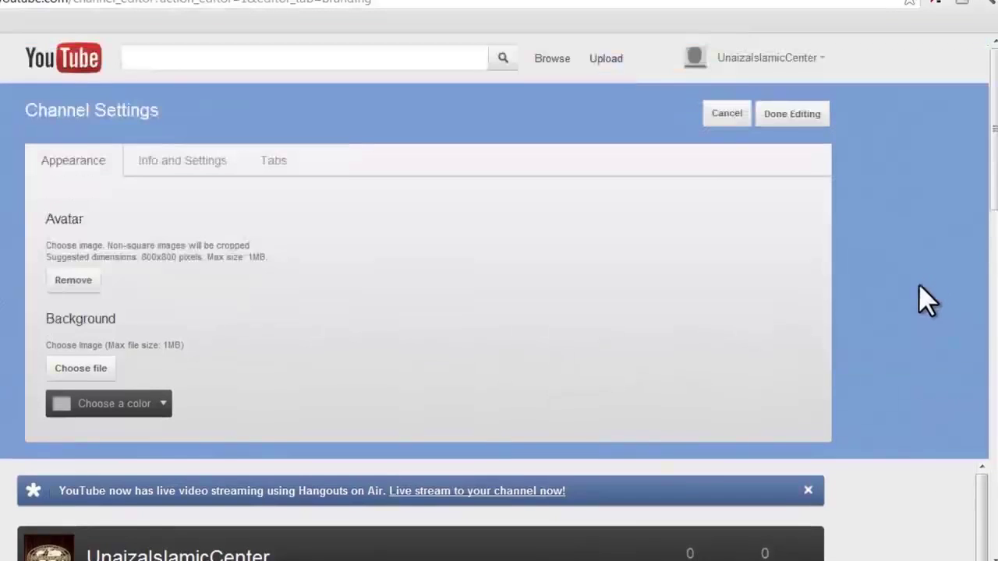
Set the channel background colour to black
{"action": "left_click", "coordinate": [143, 419]}
{"action": "scroll", "coordinate": [204, 433], "scroll_direction": "down", "scroll_amount": 1}
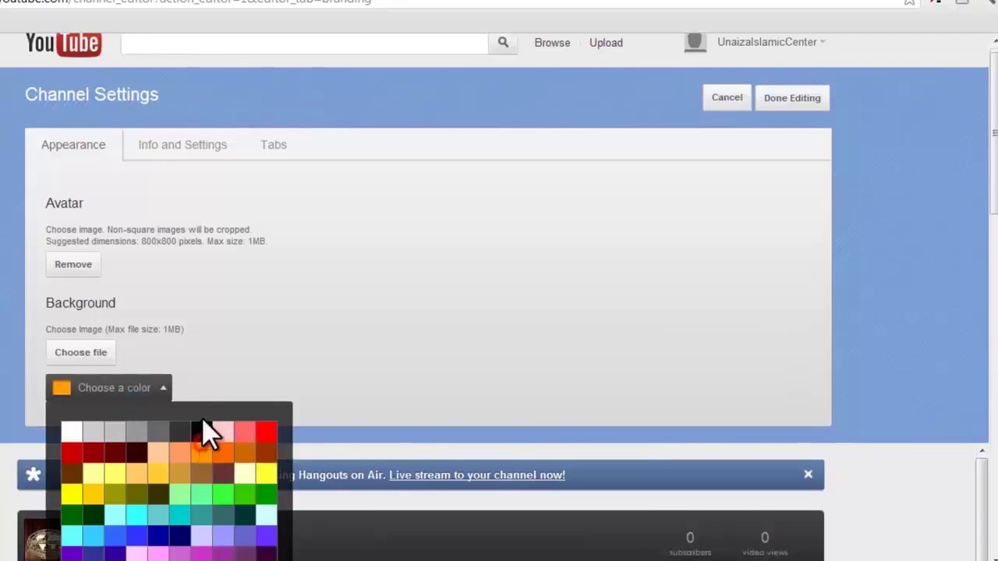
{"action": "scroll", "coordinate": [512, 338], "scroll_direction": "down", "scroll_amount": 1}
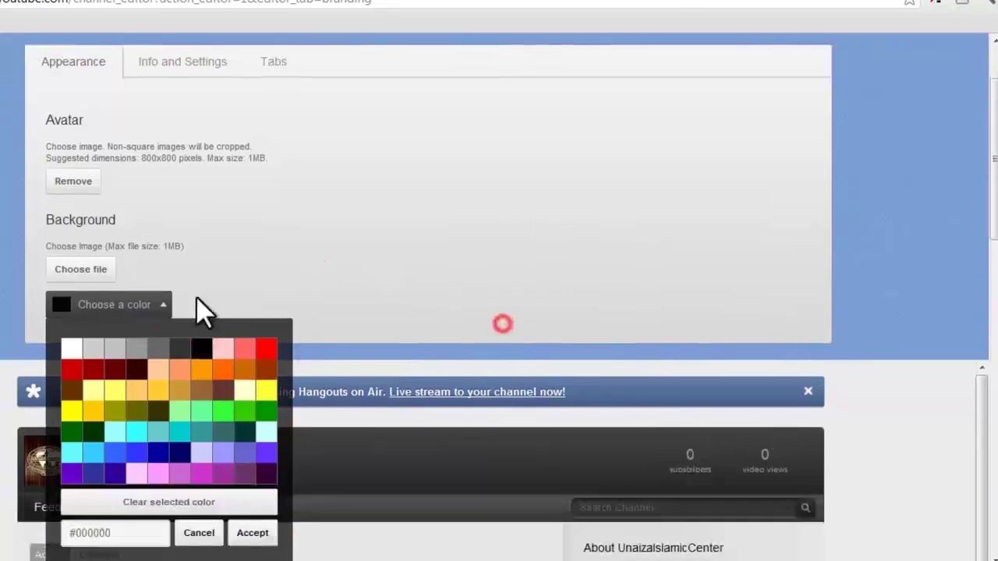
{"action": "left_click", "coordinate": [149, 305]}
{"action": "scroll", "coordinate": [835, 285], "scroll_direction": "down", "scroll_amount": 8}
{"action": "scroll", "coordinate": [911, 343], "scroll_direction": "up", "scroll_amount": 7}
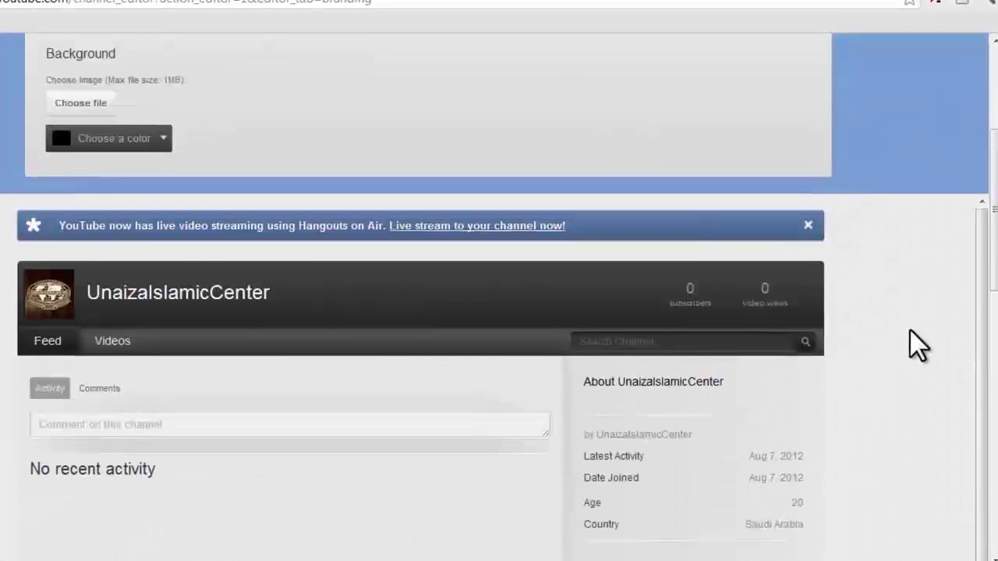
{"action": "scroll", "coordinate": [279, 284], "scroll_direction": "up", "scroll_amount": 1}
Upload the 414016 colourful Islam image as the channel background image
{"action": "left_click", "coordinate": [86, 269]}
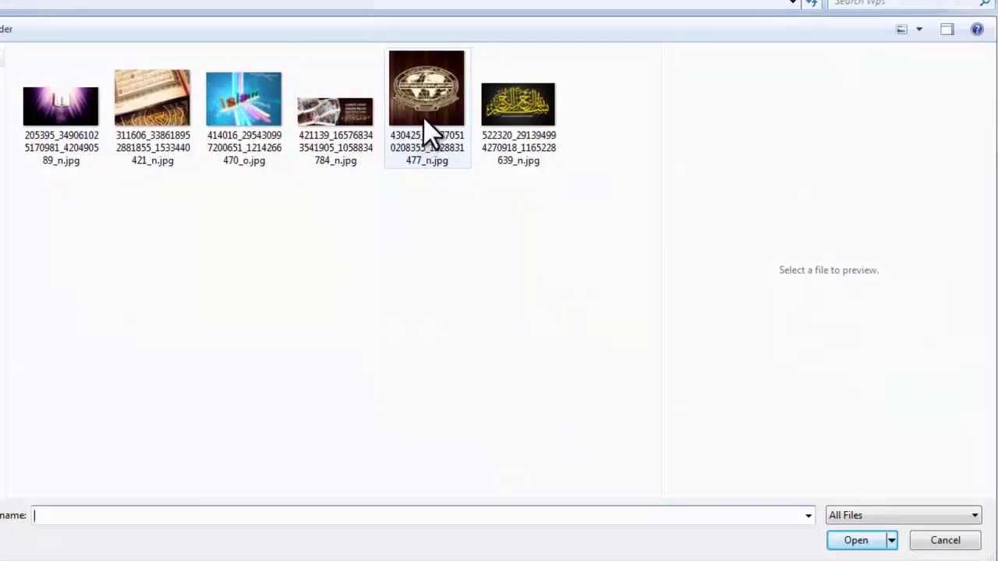
{"action": "left_click", "coordinate": [253, 121]}
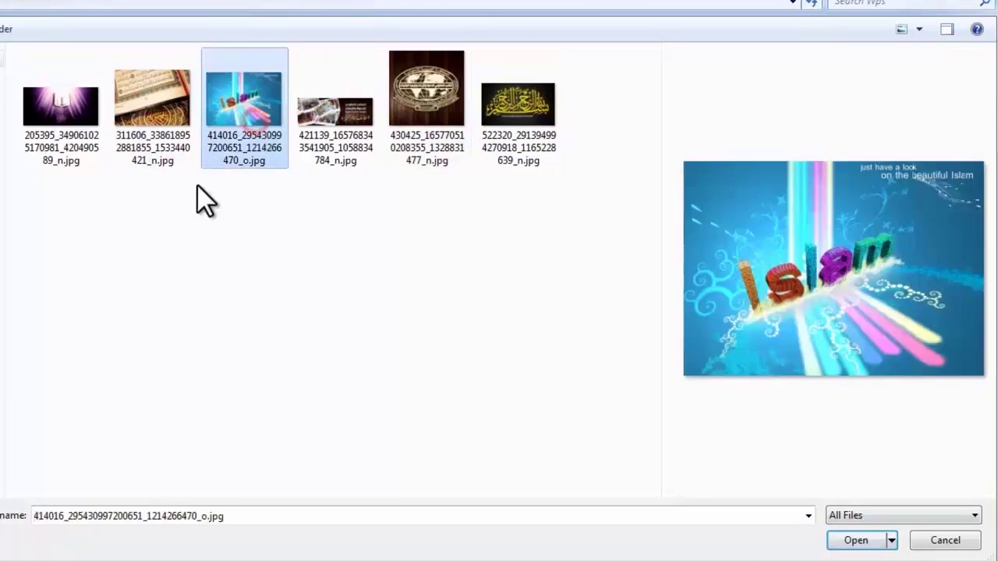
{"action": "left_click", "coordinate": [878, 542]}
{"action": "scroll", "coordinate": [311, 444], "scroll_direction": "down", "scroll_amount": 2}
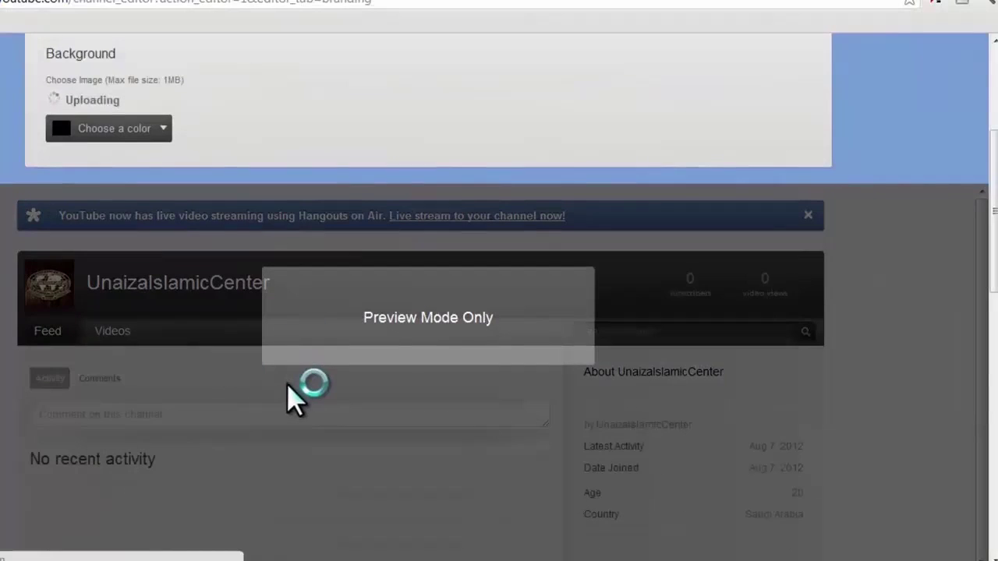
{"action": "scroll", "coordinate": [295, 400], "scroll_direction": "up", "scroll_amount": 3}
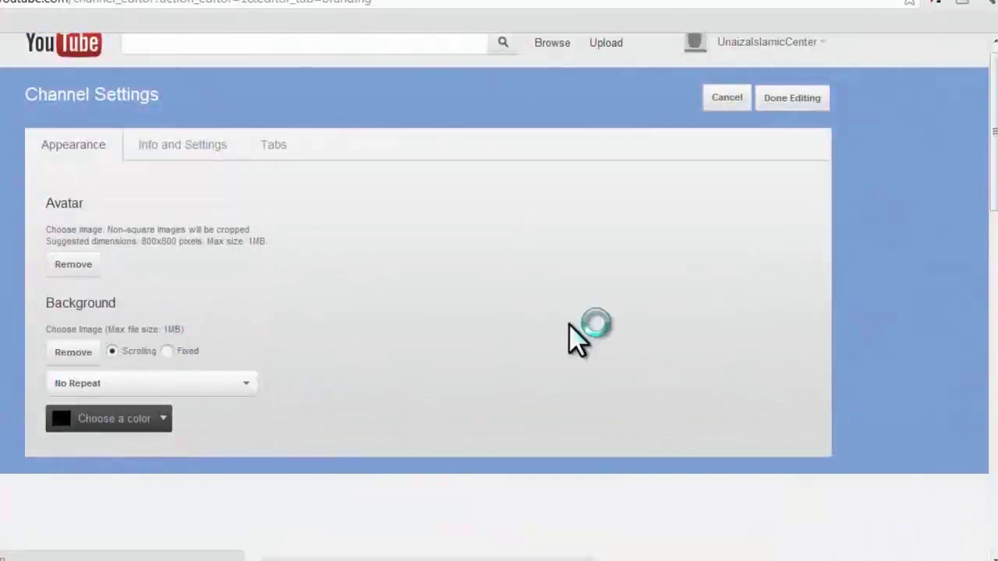
{"action": "scroll", "coordinate": [278, 319], "scroll_direction": "down", "scroll_amount": 3}
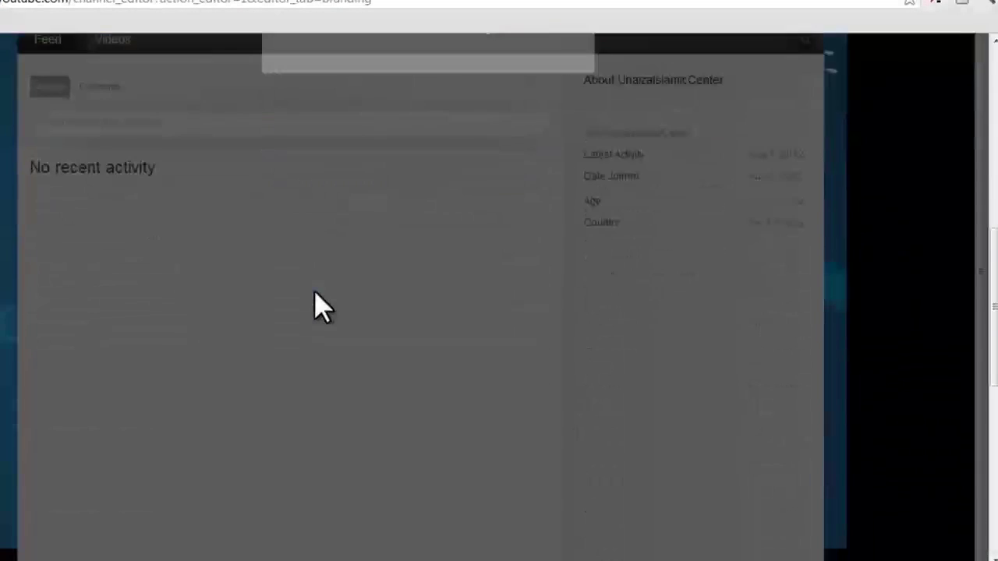
{"action": "scroll", "coordinate": [17, 220], "scroll_direction": "up", "scroll_amount": 1}
{"action": "left_click", "coordinate": [91, 216]}
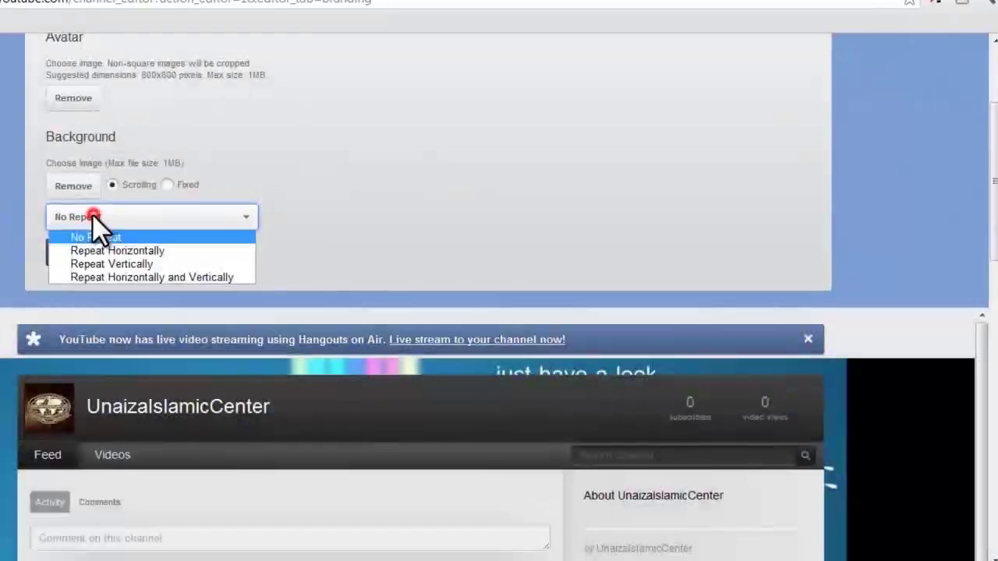
Set the background to Scrolling and repeat it horizontally
{"action": "left_click", "coordinate": [156, 240]}
{"action": "left_click", "coordinate": [167, 185]}
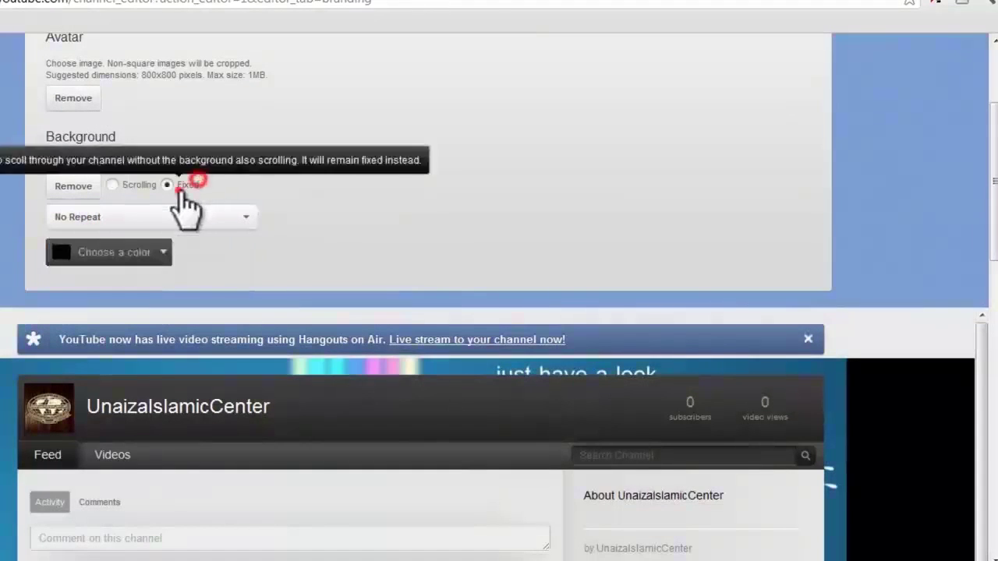
{"action": "left_click", "coordinate": [143, 187]}
{"action": "left_click", "coordinate": [145, 218]}
{"action": "left_click", "coordinate": [125, 251]}
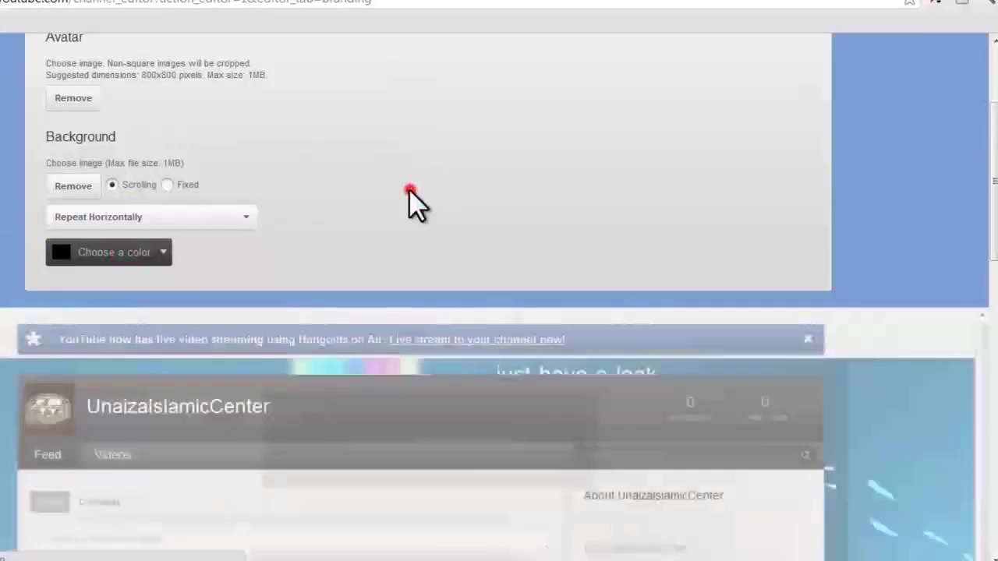
{"action": "scroll", "coordinate": [409, 195], "scroll_direction": "down", "scroll_amount": 6}
{"action": "scroll", "coordinate": [608, 285], "scroll_direction": "up", "scroll_amount": 3}
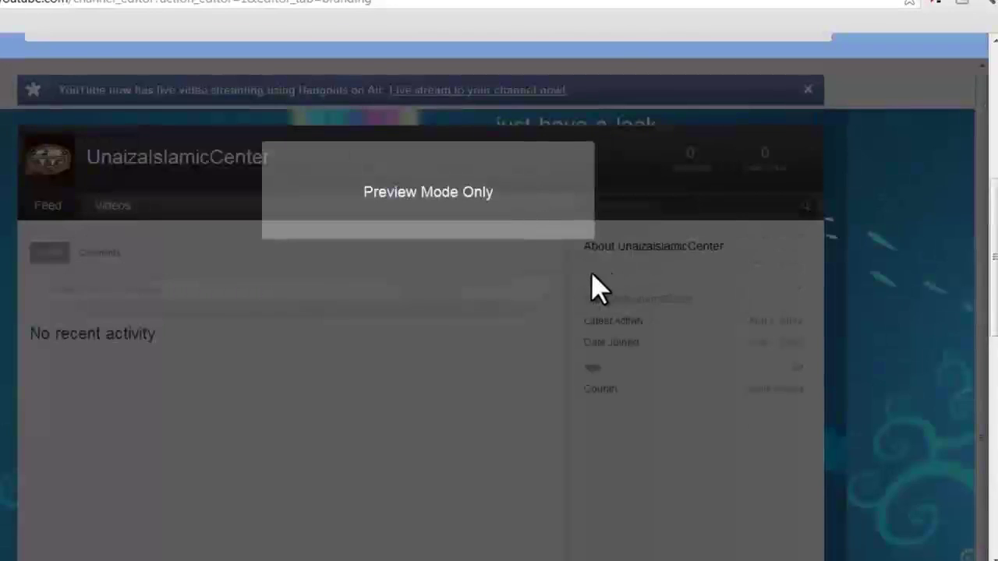
{"action": "scroll", "coordinate": [379, 313], "scroll_direction": "up", "scroll_amount": 5}
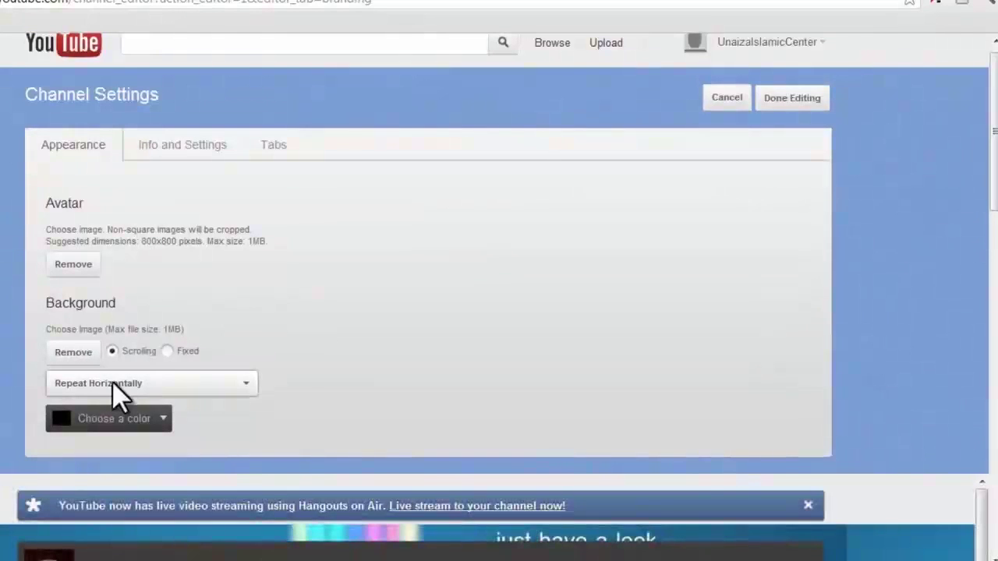
Try vertical and both-direction repeat, then settle back on Repeat Horizontally
{"action": "left_click", "coordinate": [115, 394]}
{"action": "left_click", "coordinate": [133, 430]}
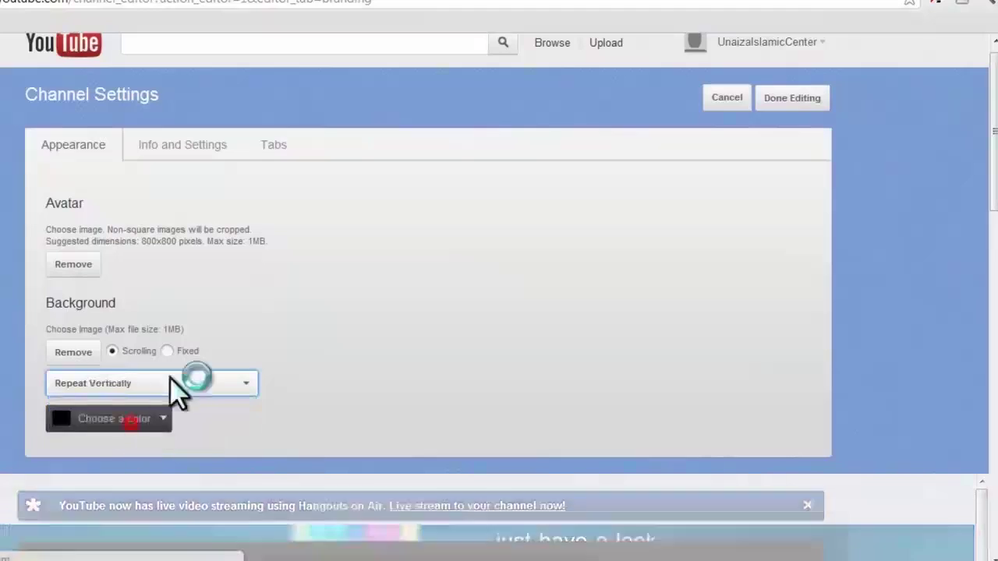
{"action": "scroll", "coordinate": [195, 374], "scroll_direction": "down", "scroll_amount": 4}
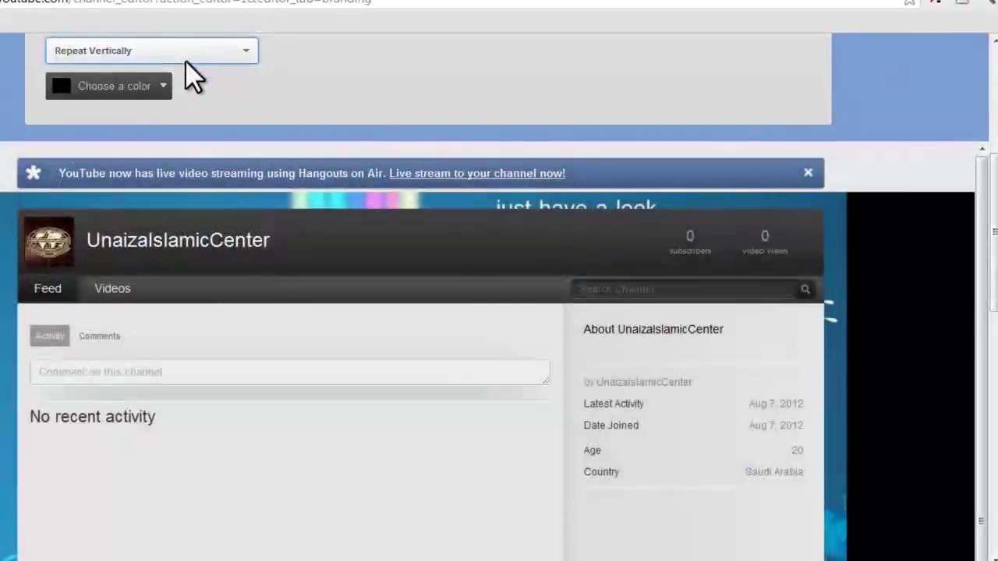
{"action": "left_click", "coordinate": [184, 50]}
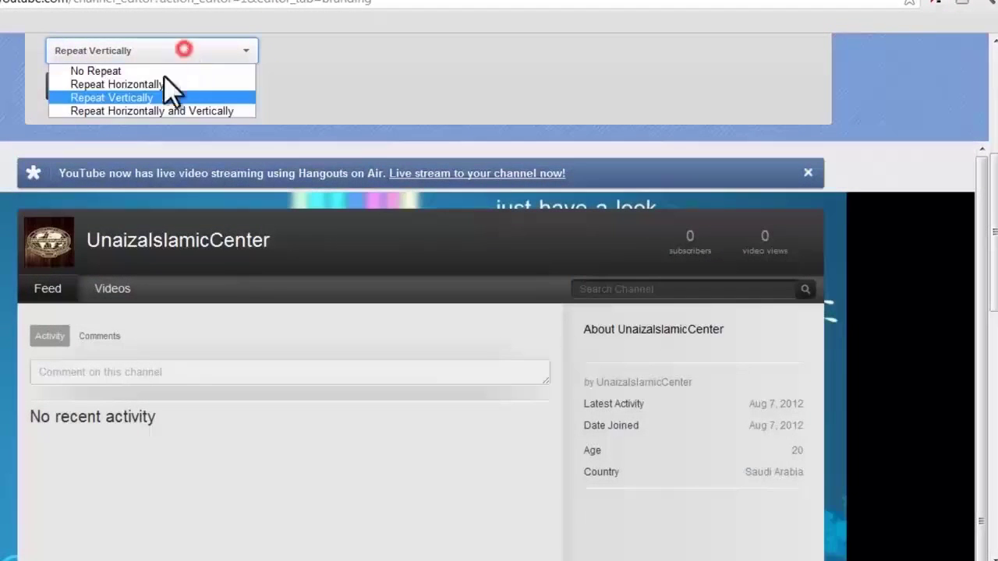
{"action": "left_click", "coordinate": [141, 110]}
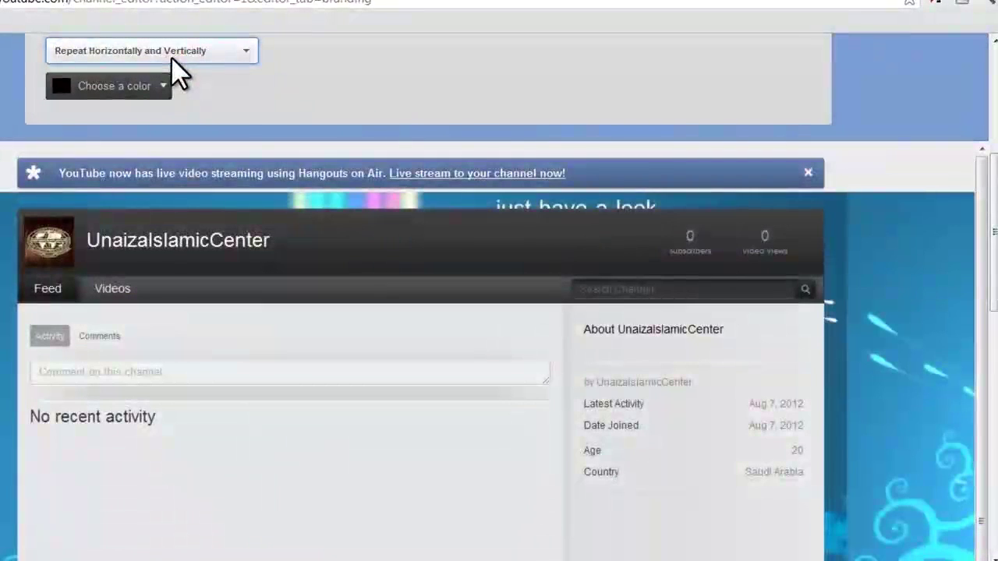
{"action": "left_click", "coordinate": [172, 53]}
{"action": "left_click", "coordinate": [145, 86]}
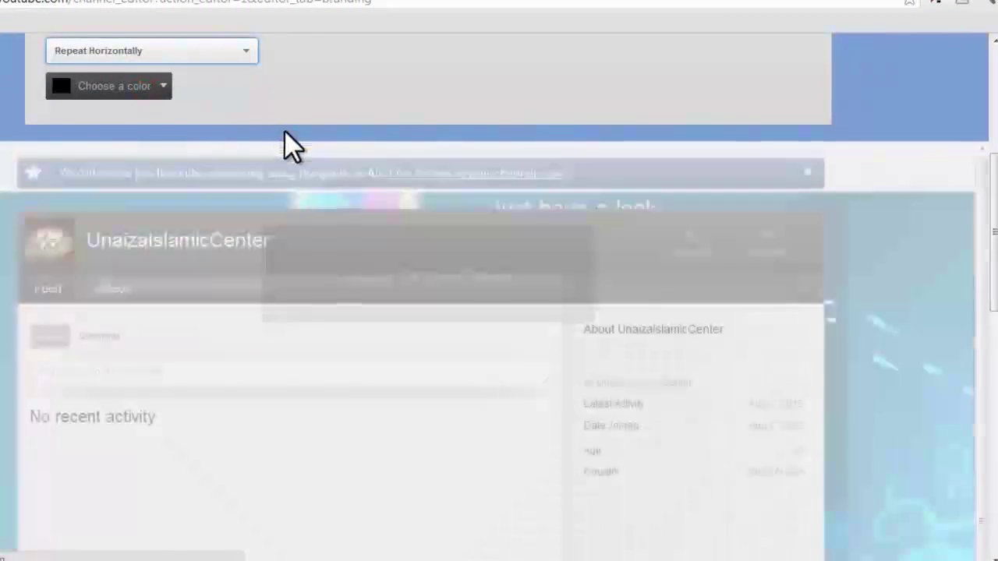
{"action": "scroll", "coordinate": [292, 146], "scroll_direction": "up", "scroll_amount": 5}
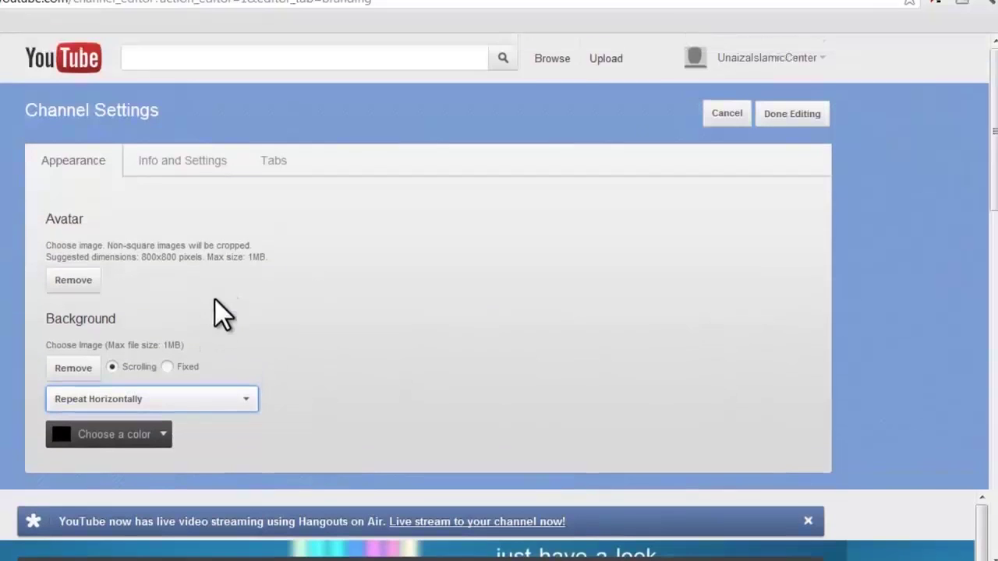
Finish editing to show the channel with its globe avatar and blue background
{"action": "left_click", "coordinate": [791, 113]}
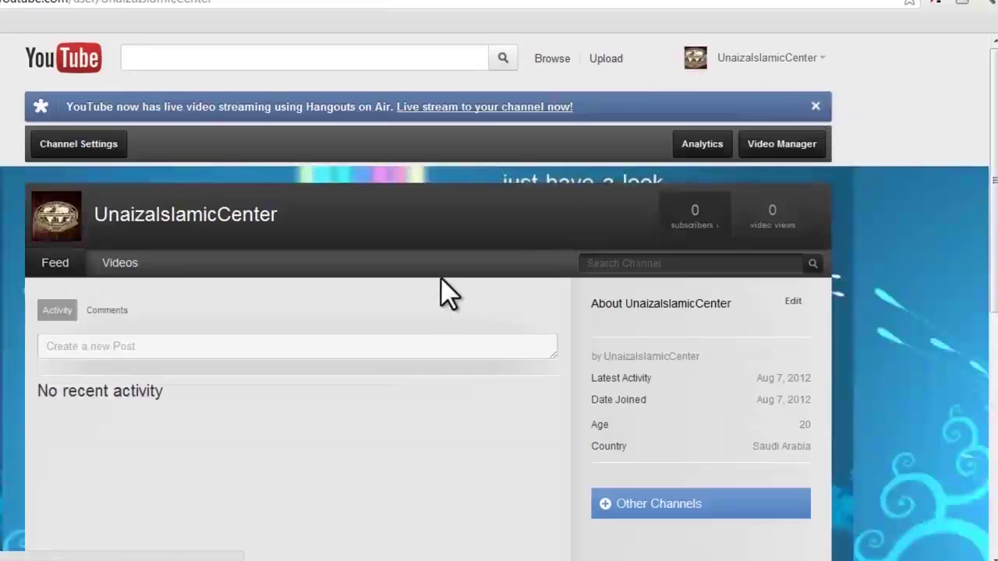
{"action": "scroll", "coordinate": [438, 273], "scroll_direction": "down", "scroll_amount": 5}
{"action": "scroll", "coordinate": [437, 271], "scroll_direction": "up", "scroll_amount": 3}
{"action": "scroll", "coordinate": [895, 279], "scroll_direction": "up", "scroll_amount": 2}
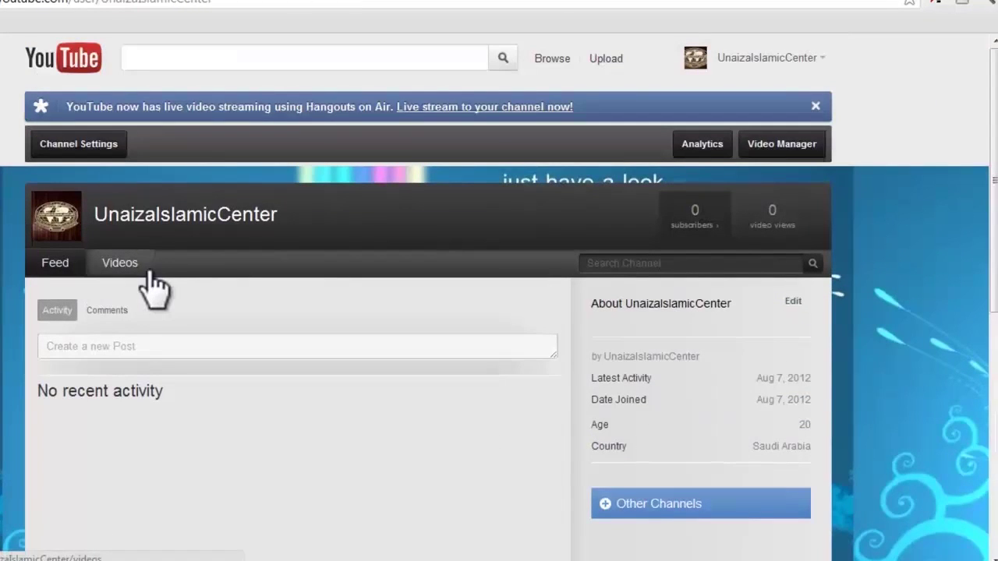
Replace the channel background with the 430425 wooden logo image
{"action": "left_click", "coordinate": [107, 145]}
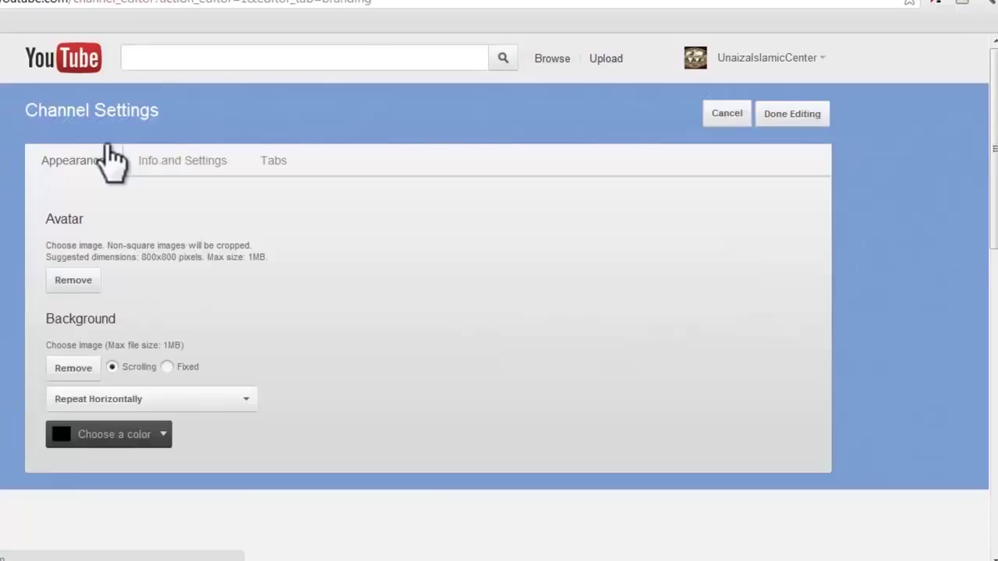
{"action": "scroll", "coordinate": [217, 396], "scroll_direction": "down", "scroll_amount": 1}
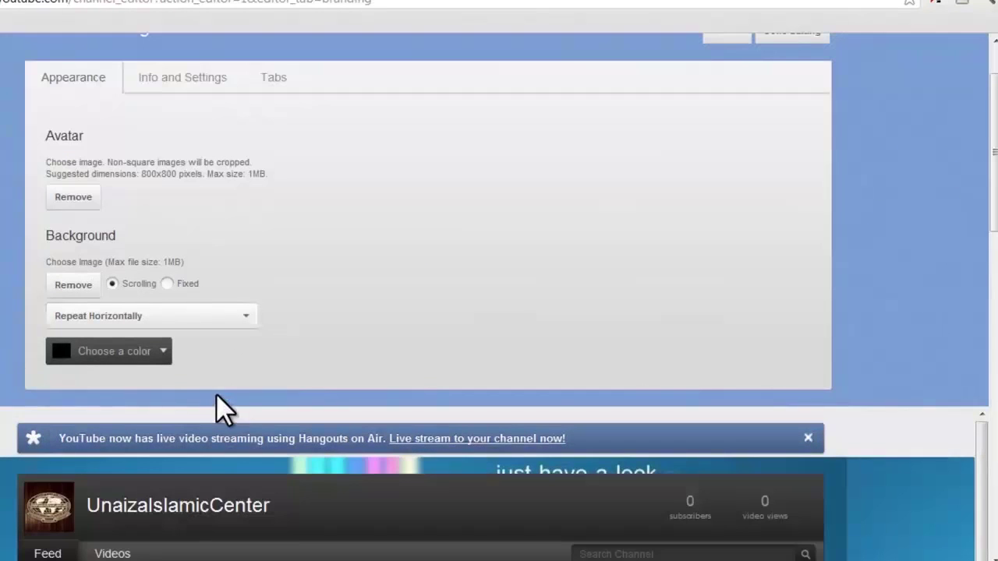
{"action": "left_click", "coordinate": [70, 287]}
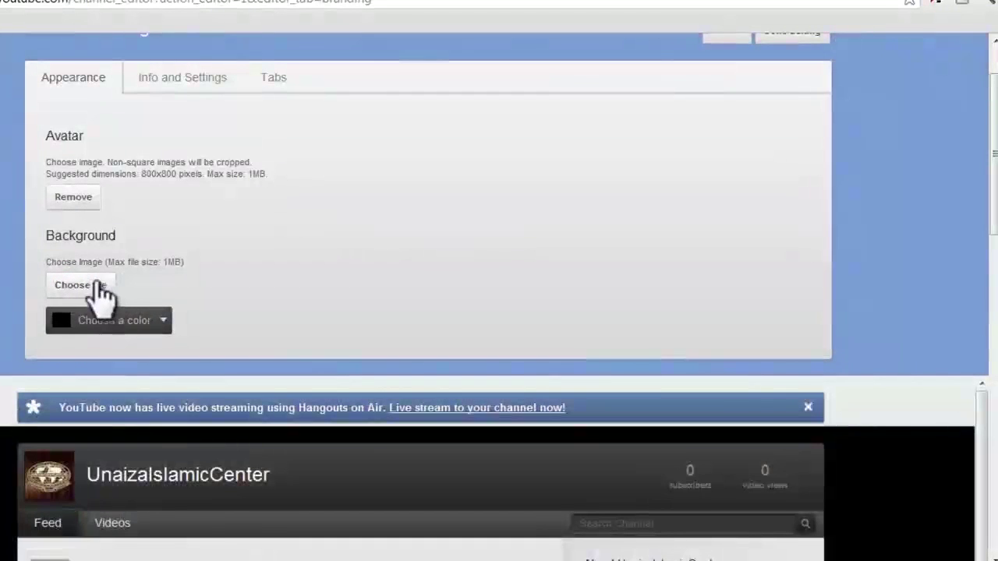
{"action": "left_click", "coordinate": [96, 286]}
{"action": "left_click", "coordinate": [436, 109]}
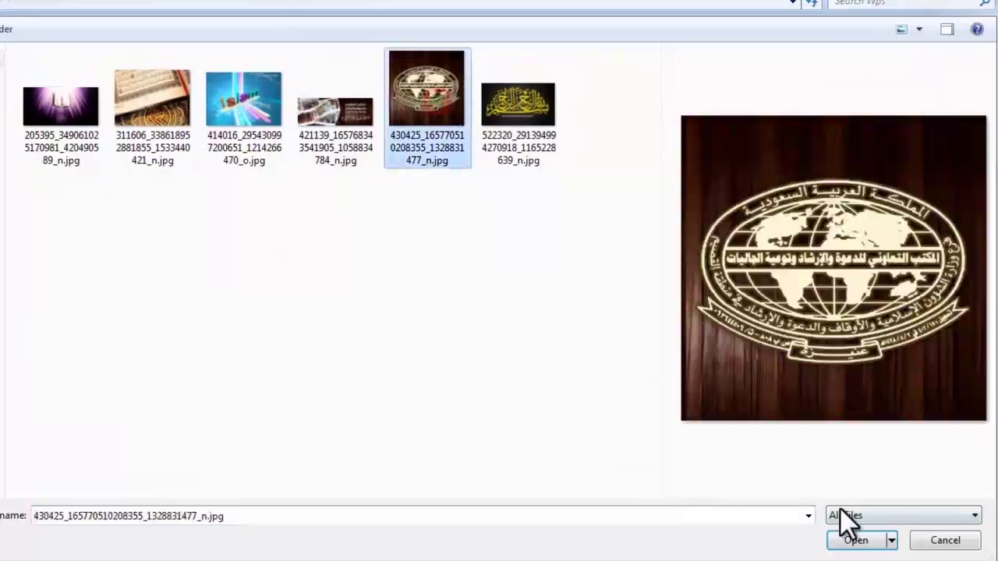
{"action": "left_click", "coordinate": [854, 539]}
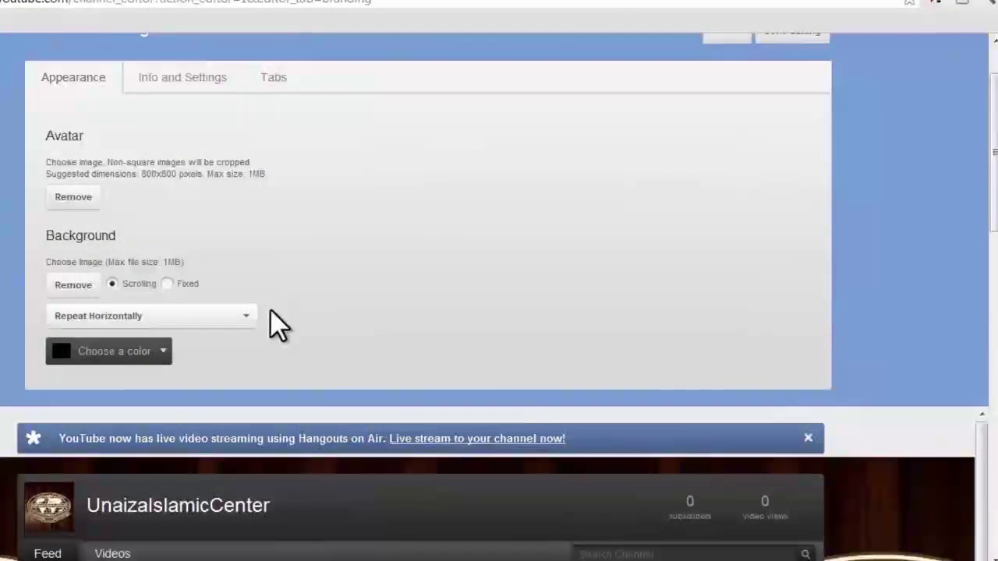
Save the channel edits with Done Editing, then open a new browser tab
{"action": "scroll", "coordinate": [269, 326], "scroll_direction": "down", "scroll_amount": 4}
{"action": "scroll", "coordinate": [595, 278], "scroll_direction": "up", "scroll_amount": 5}
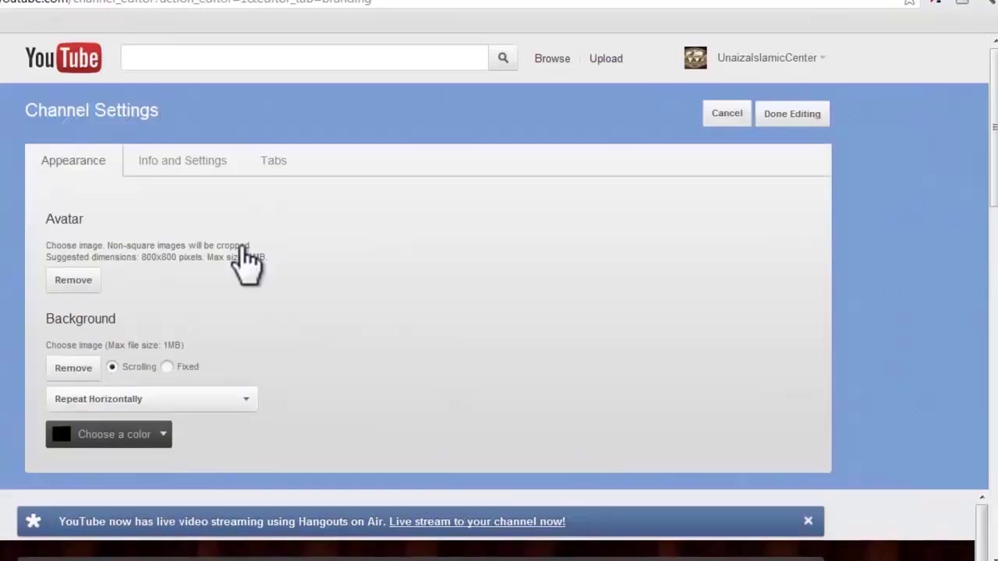
{"action": "scroll", "coordinate": [665, 223], "scroll_direction": "down", "scroll_amount": 2}
{"action": "scroll", "coordinate": [660, 223], "scroll_direction": "down", "scroll_amount": 3}
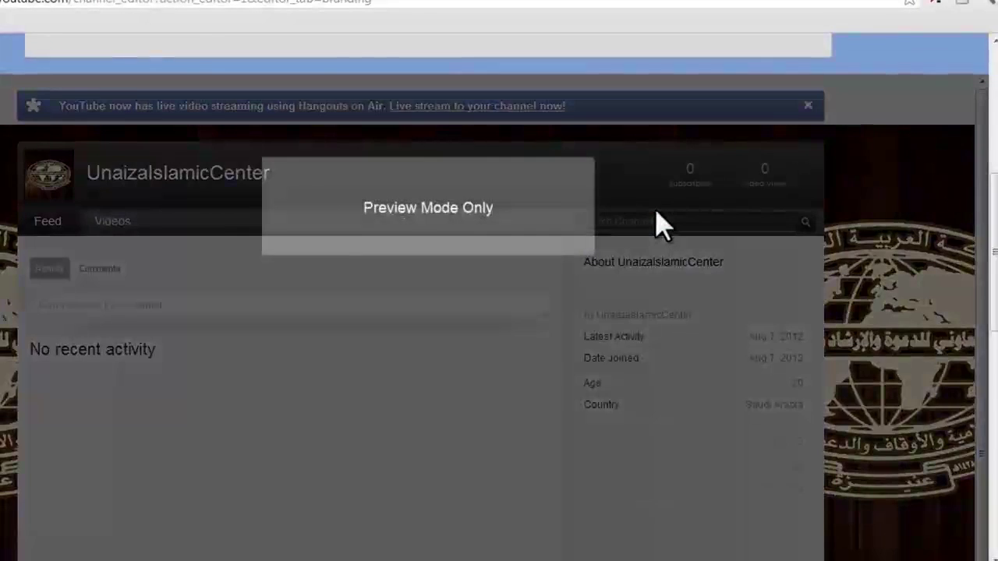
{"action": "scroll", "coordinate": [660, 223], "scroll_direction": "up", "scroll_amount": 5}
{"action": "left_click", "coordinate": [794, 115]}
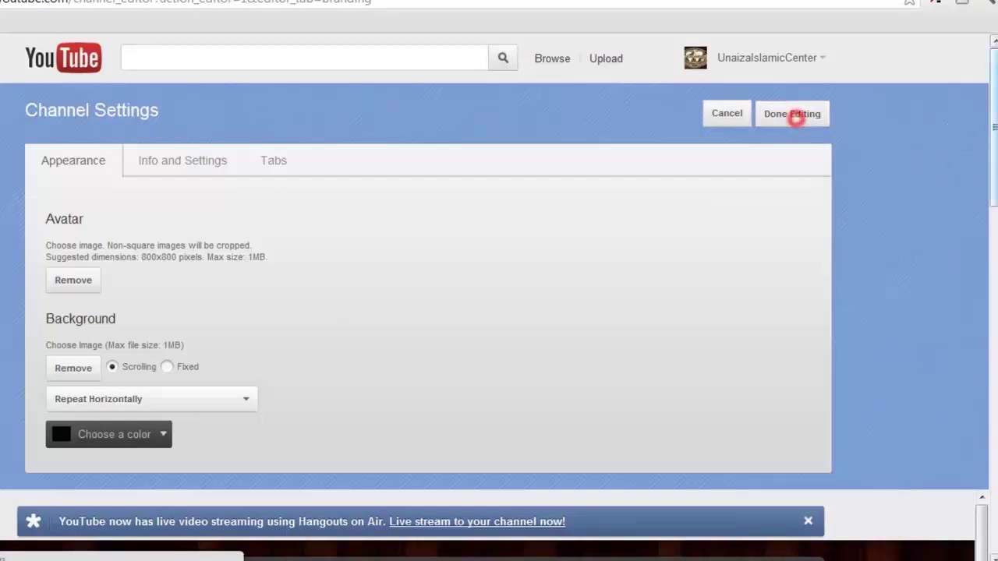
{"action": "left_click_drag", "start_coordinate": [994, 92], "coordinate": [994, 117]}
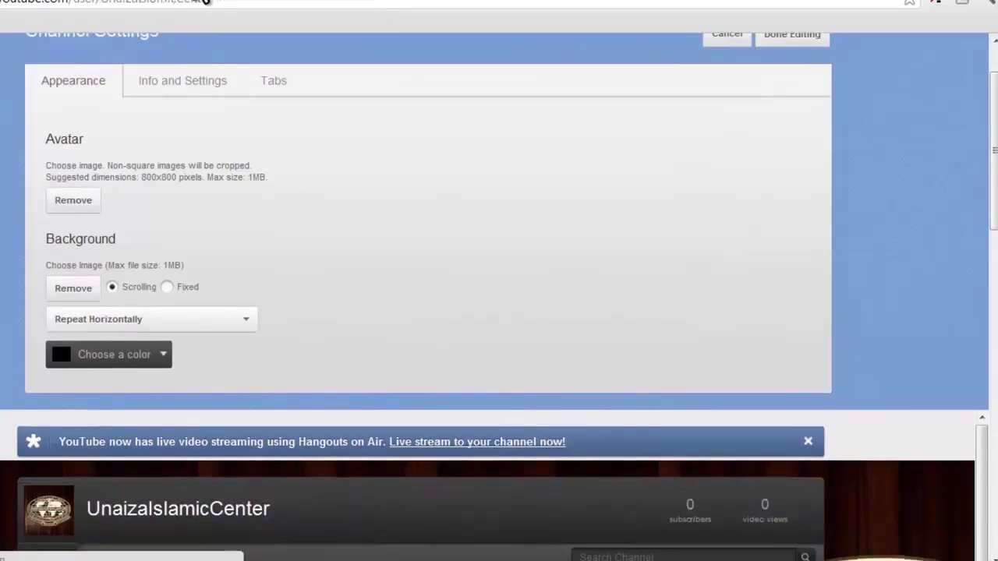
{"action": "key", "text": "ctrl+t"}
Load the Unaiza Islamic Center - Urdu channel at youtube.com/igconaizaur, then return to the first tab
{"action": "type", "text": "una"}
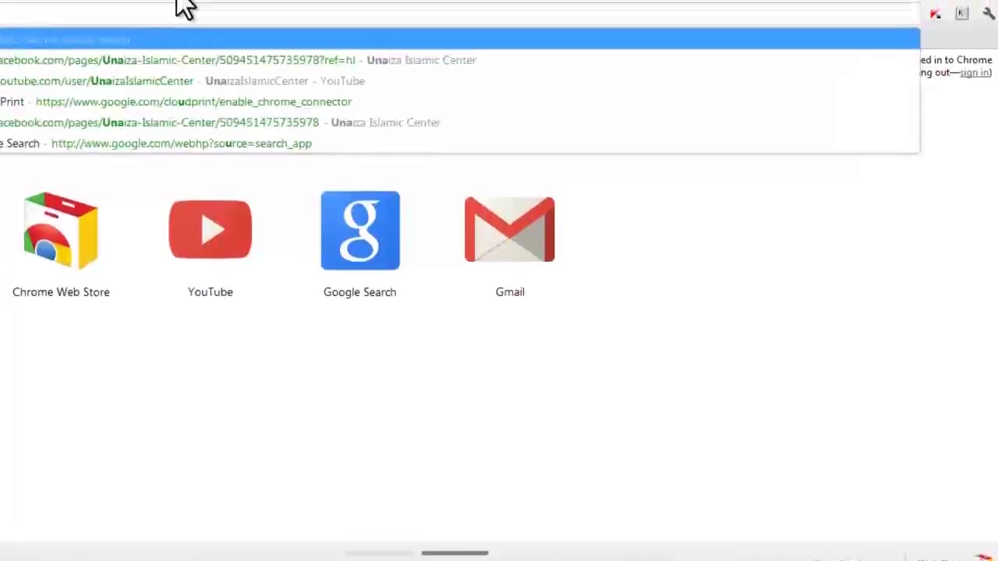
{"action": "key", "text": "BackSpace"}
{"action": "key", "text": "BackSpace"}
{"action": "key", "text": "BackSpace"}
{"action": "type", "text": "youtube.com/"}
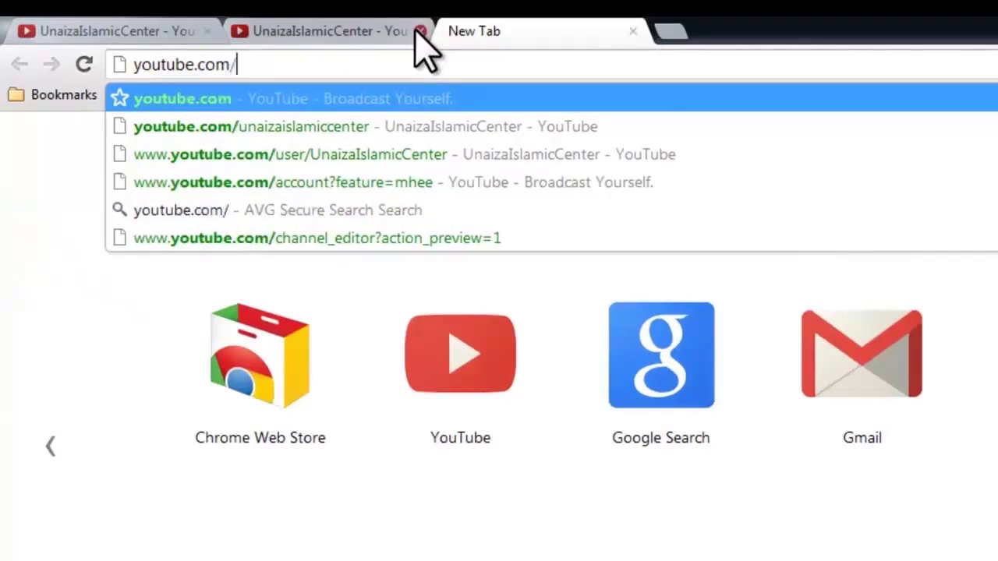
{"action": "type", "text": "igconaizaur"}
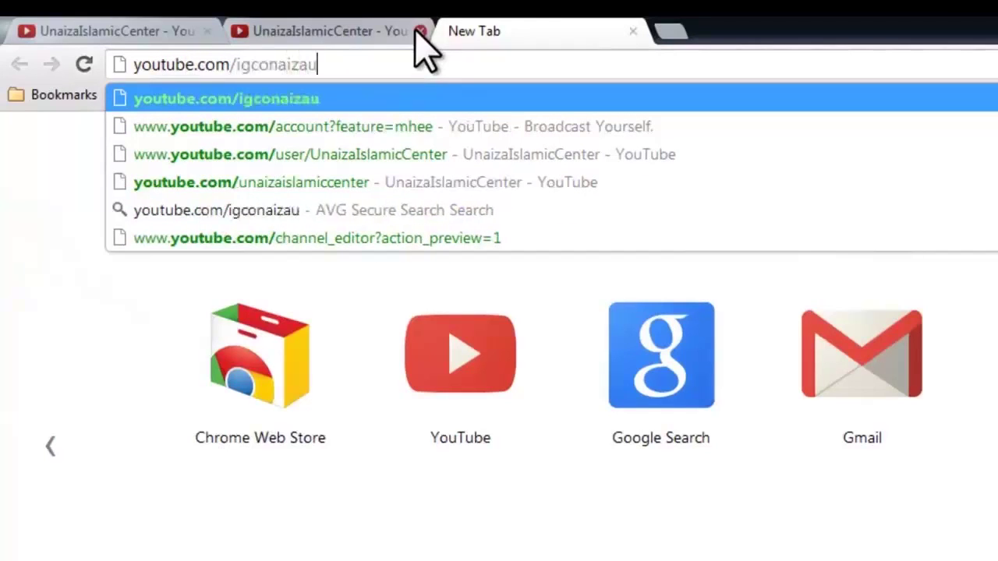
{"action": "key", "text": "Return"}
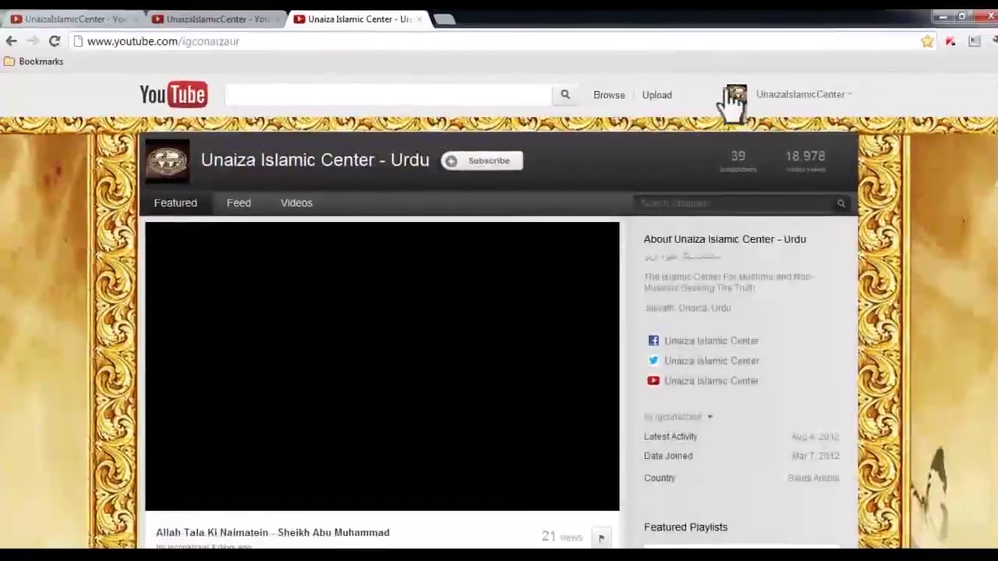
{"action": "scroll", "coordinate": [979, 181], "scroll_direction": "down", "scroll_amount": 10}
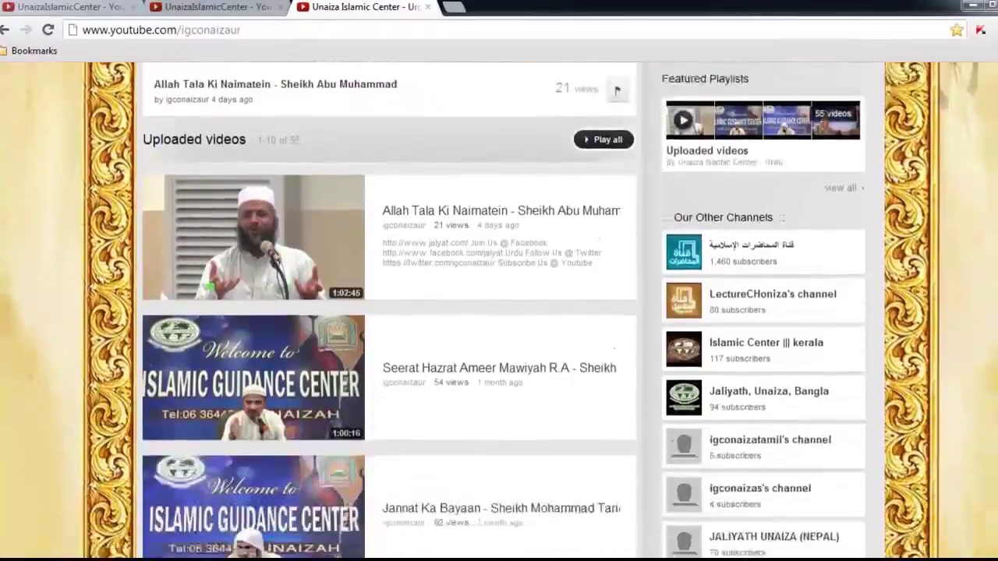
{"action": "scroll", "coordinate": [932, 164], "scroll_direction": "up", "scroll_amount": 10}
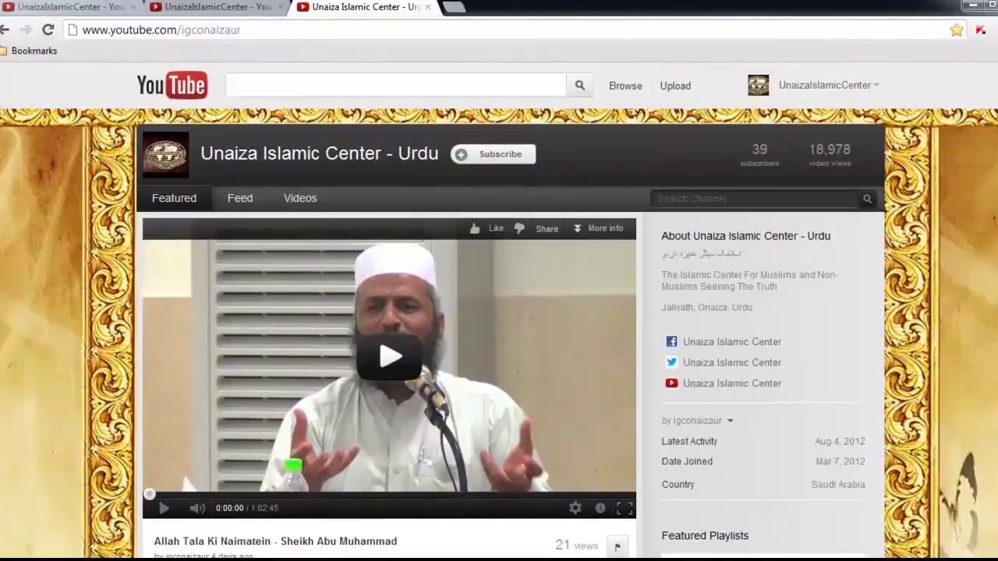
{"action": "left_click", "coordinate": [111, 10]}
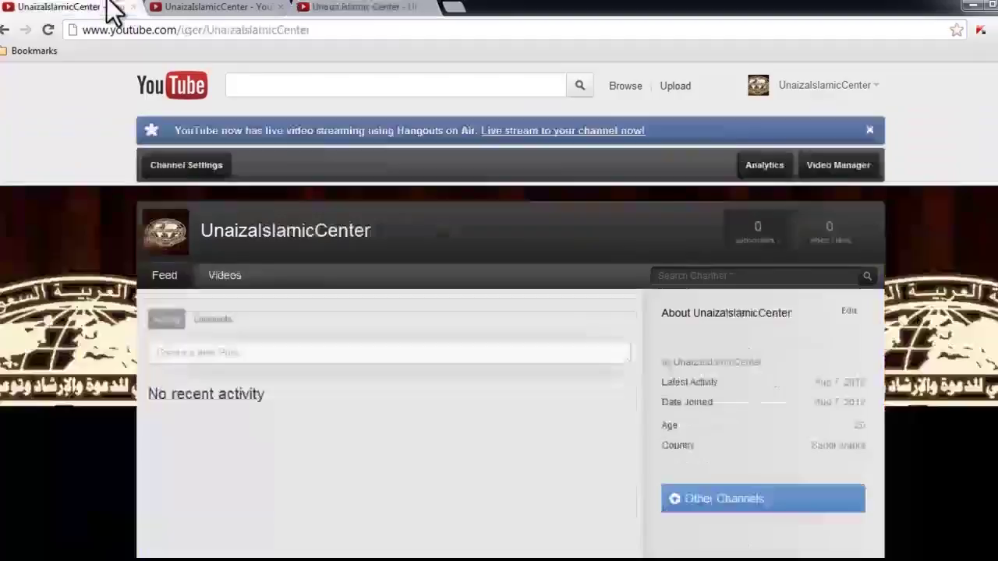
{"action": "scroll", "coordinate": [97, 187], "scroll_direction": "down", "scroll_amount": 1}
{"action": "scroll", "coordinate": [91, 322], "scroll_direction": "up", "scroll_amount": 1}
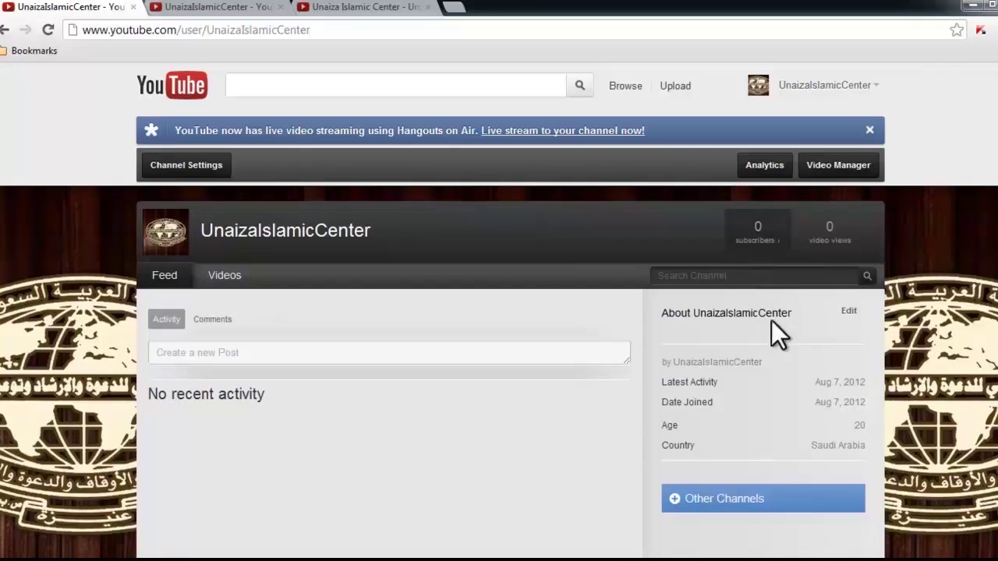
{"action": "triple_click", "coordinate": [669, 315]}
{"action": "left_click", "coordinate": [786, 316]}
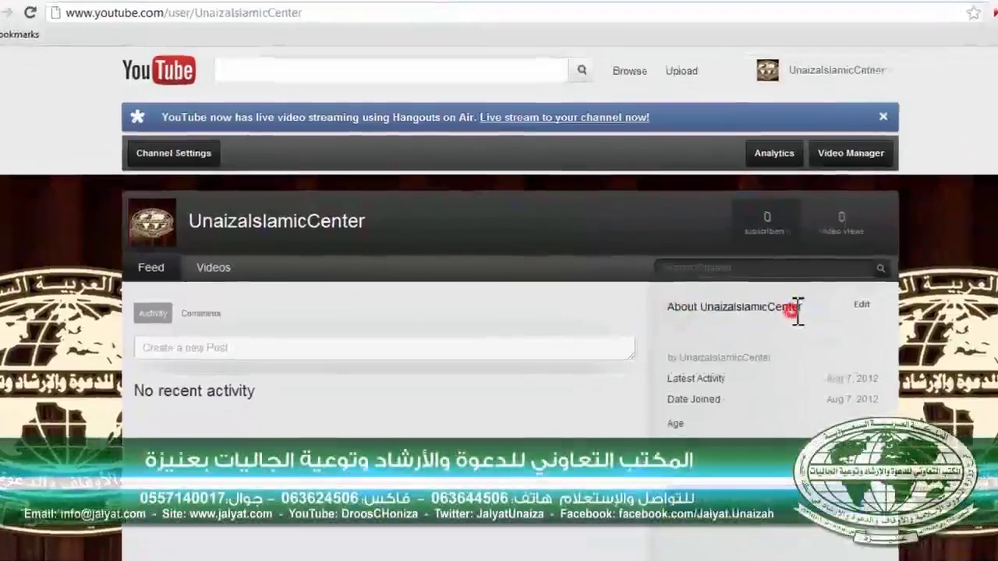
{"action": "left_click", "coordinate": [861, 304]}
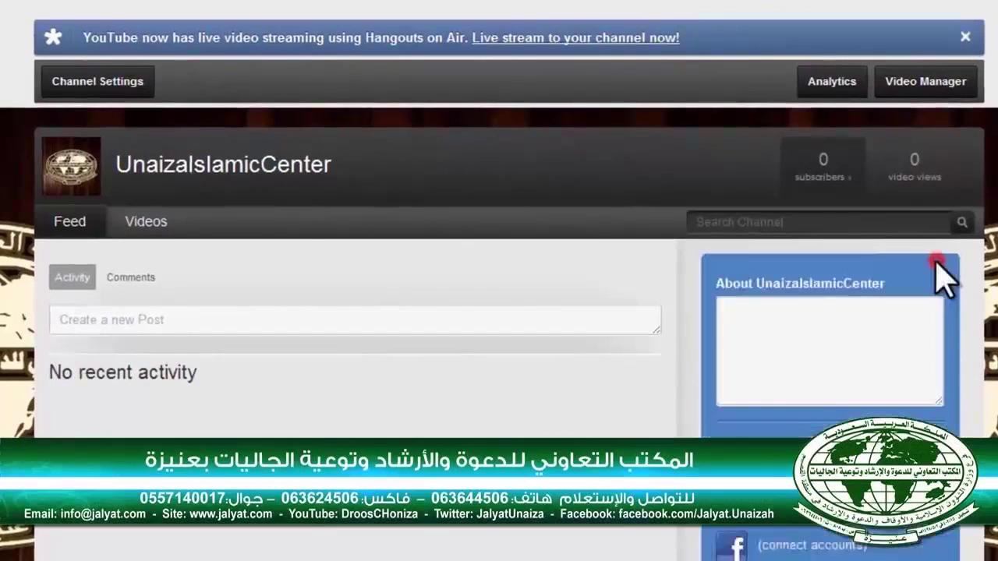
{"action": "left_click", "coordinate": [828, 341]}
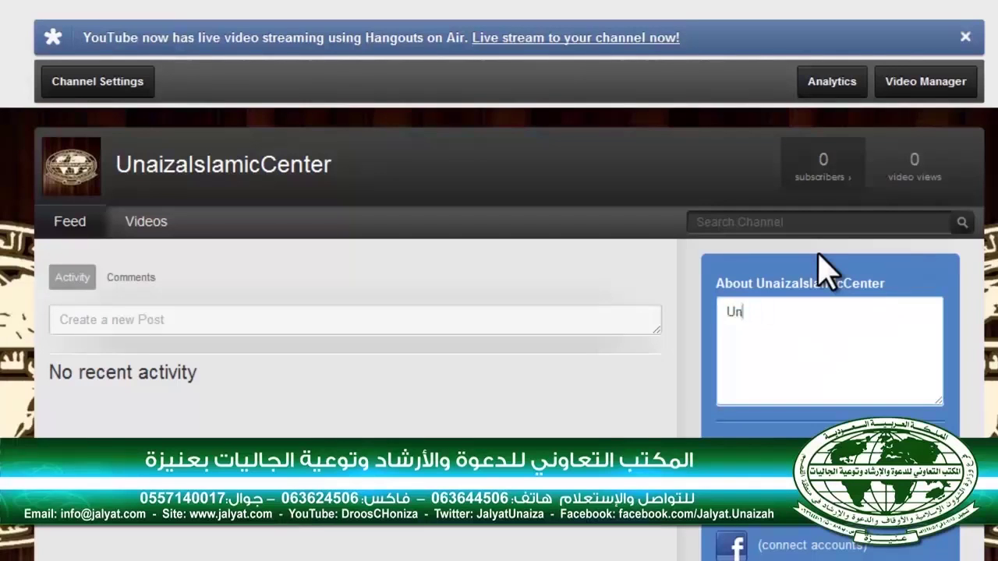
{"action": "type", "text": "Unaiza islamic "}
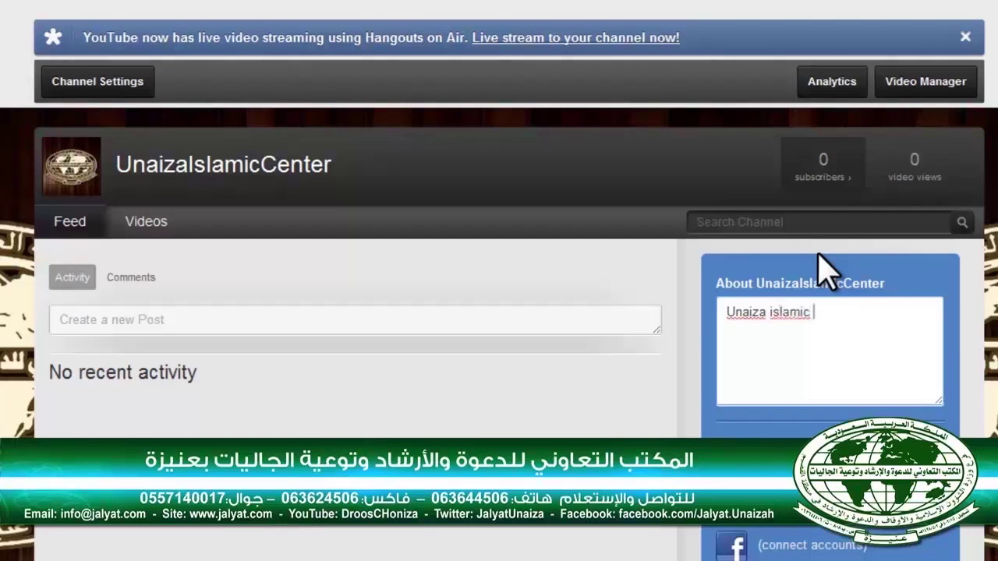
{"action": "type", "text": "Center - Saudi Arabia ."}
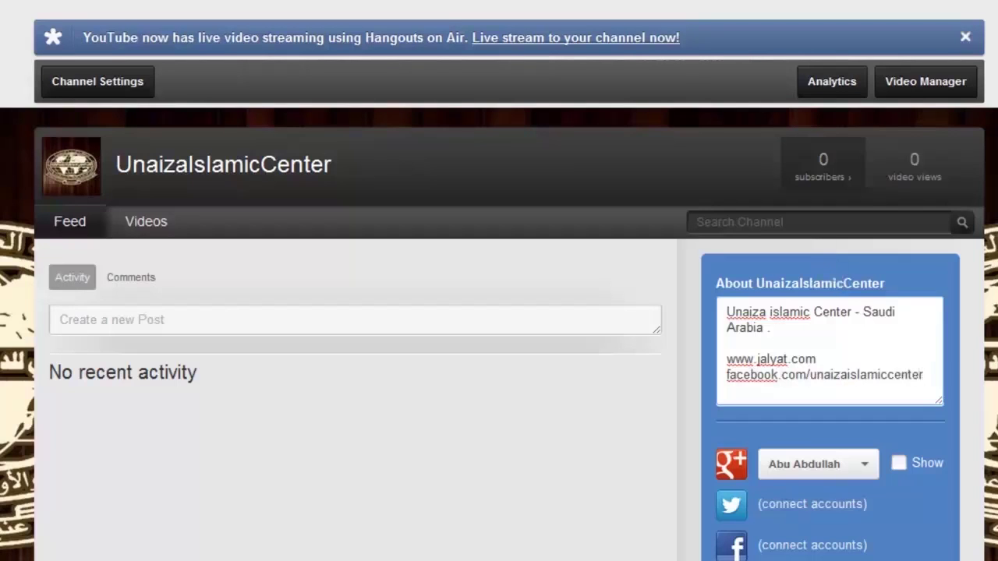
{"action": "scroll", "coordinate": [907, 457], "scroll_direction": "down", "scroll_amount": 3}
{"action": "scroll", "coordinate": [873, 176], "scroll_direction": "up", "scroll_amount": 1}
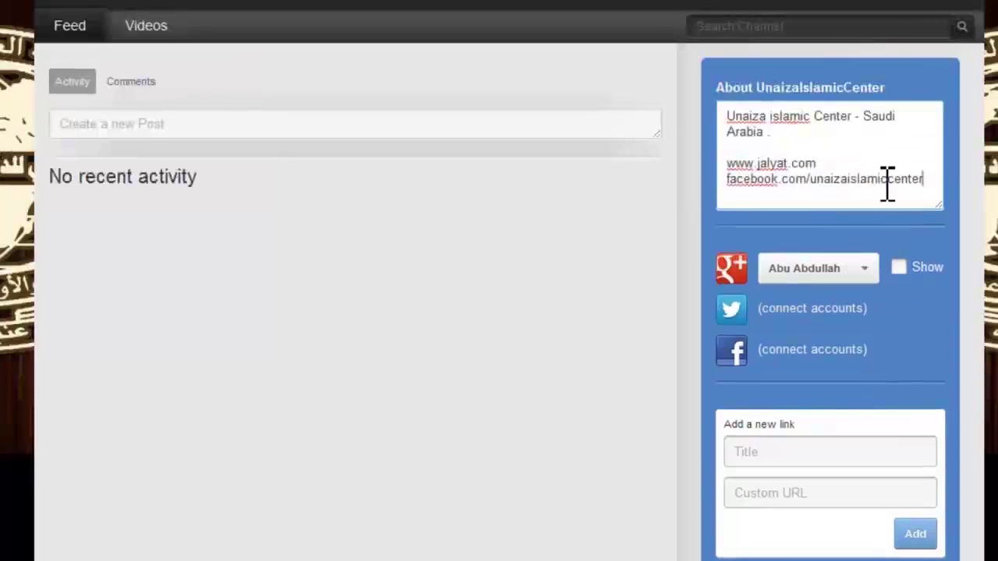
Hide the Joined date and Age, enter Unaiza as the city, and apply the About changes
{"action": "scroll", "coordinate": [891, 189], "scroll_direction": "up", "scroll_amount": 1}
{"action": "scroll", "coordinate": [924, 286], "scroll_direction": "down", "scroll_amount": 4}
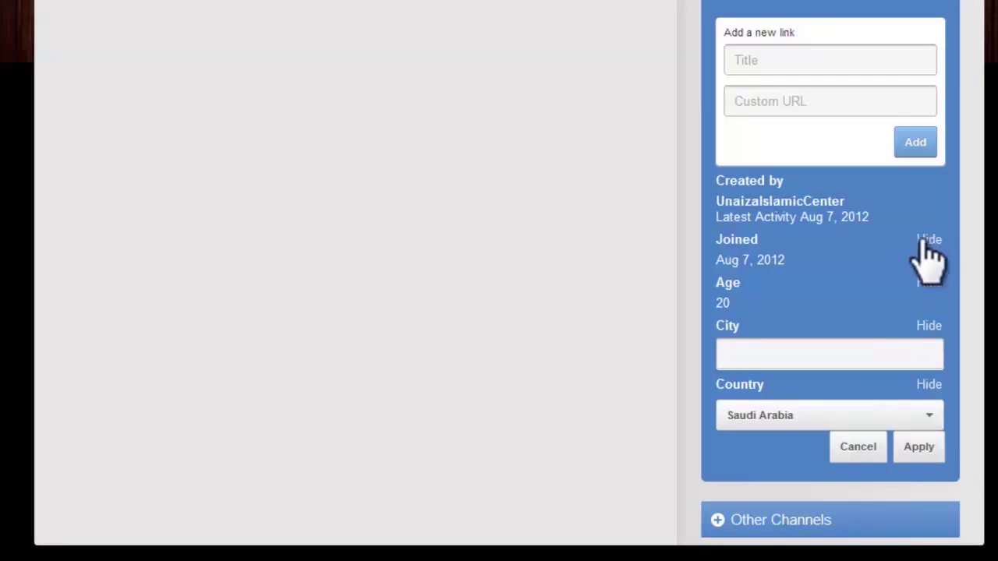
{"action": "left_click_drag", "start_coordinate": [797, 256], "coordinate": [743, 259]}
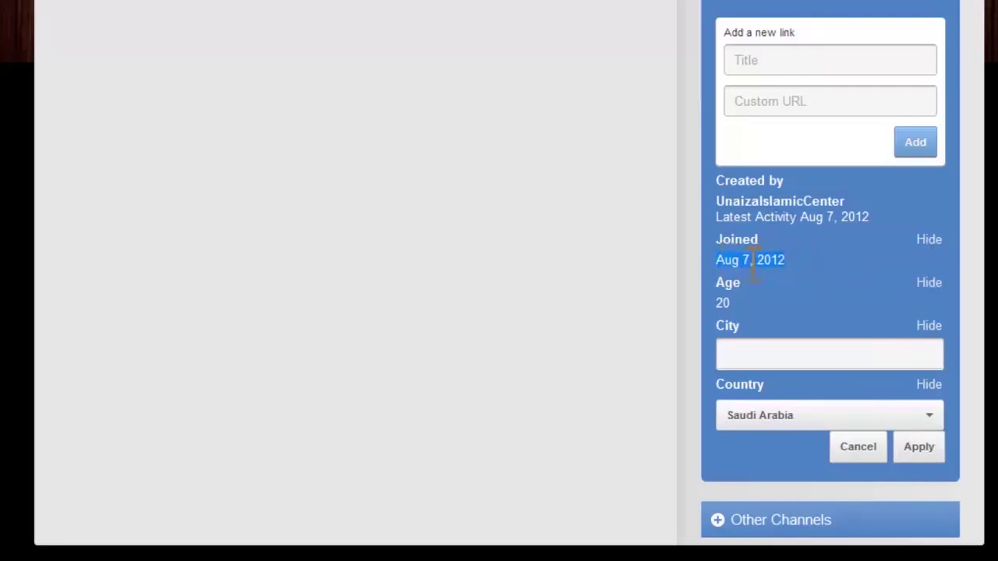
{"action": "left_click", "coordinate": [755, 264]}
{"action": "left_click_drag", "start_coordinate": [792, 260], "coordinate": [721, 259]}
{"action": "left_click", "coordinate": [791, 260]}
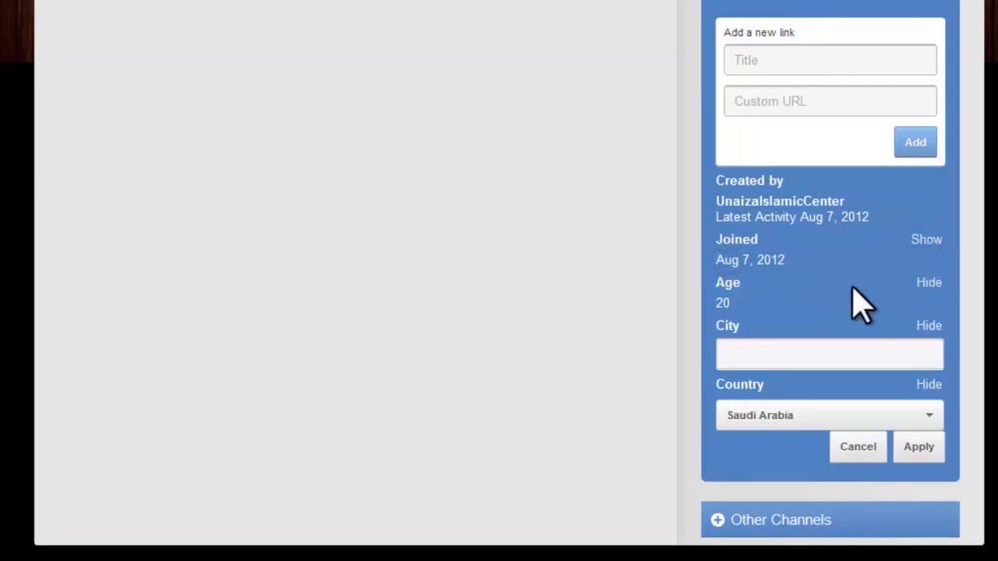
{"action": "left_click", "coordinate": [929, 283]}
{"action": "left_click", "coordinate": [839, 343]}
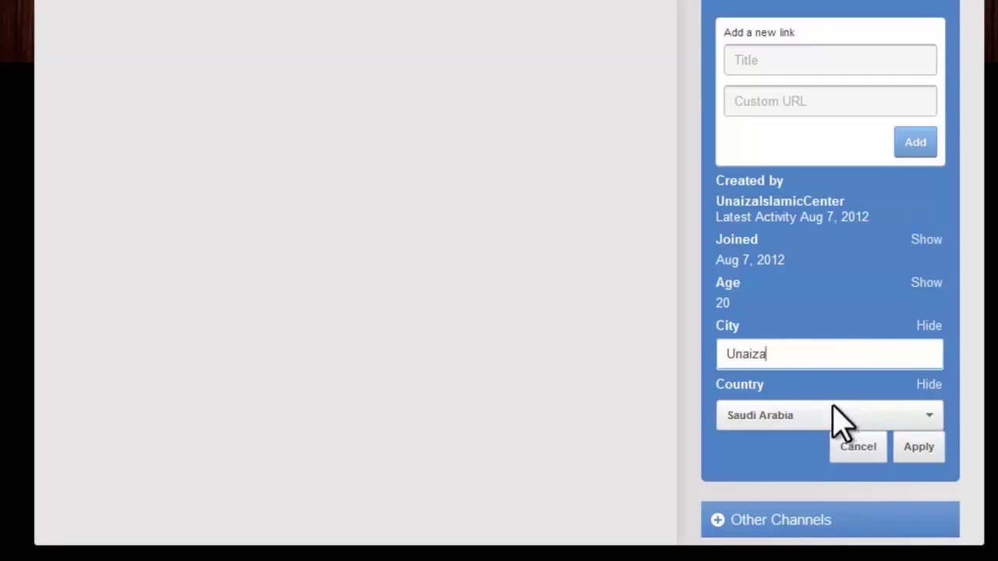
{"action": "scroll", "coordinate": [920, 445], "scroll_direction": "down", "scroll_amount": 1}
{"action": "left_click", "coordinate": [919, 349]}
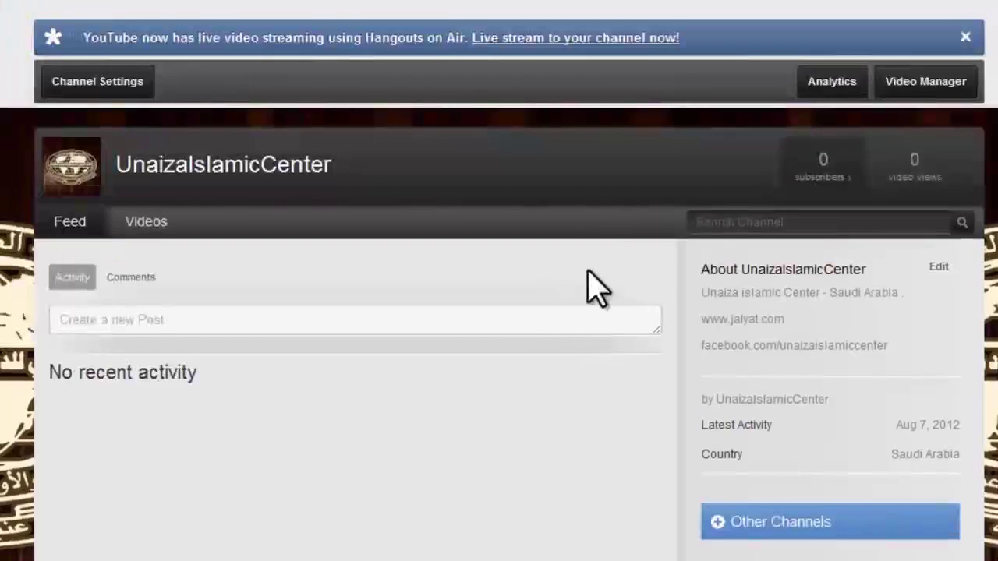
Open the featured channels section and retitle it Islamic Channels
{"action": "left_click", "coordinate": [260, 126]}
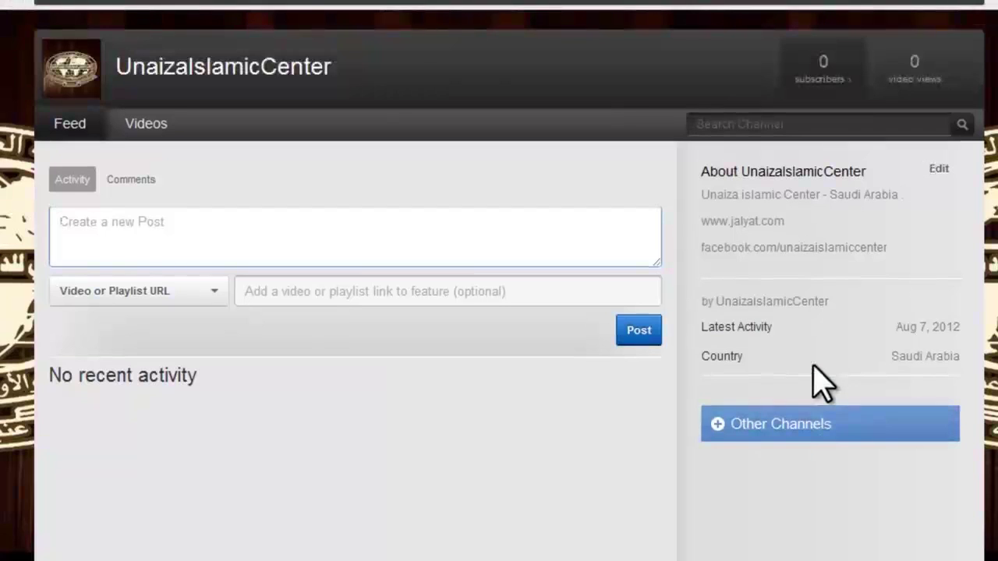
{"action": "left_click", "coordinate": [719, 425]}
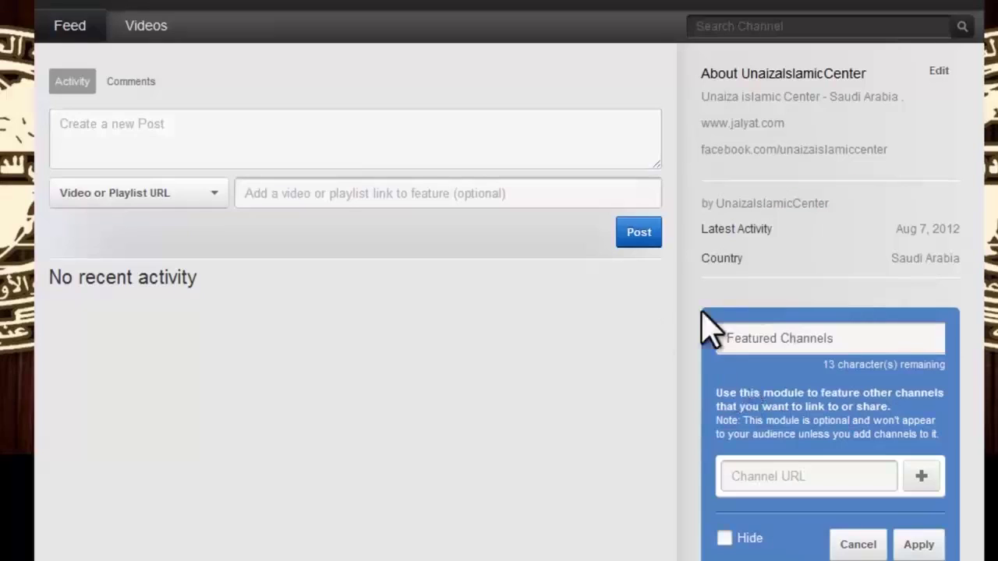
{"action": "left_click_drag", "start_coordinate": [842, 339], "coordinate": [394, 338]}
{"action": "left_click", "coordinate": [752, 336]}
{"action": "left_click", "coordinate": [789, 338]}
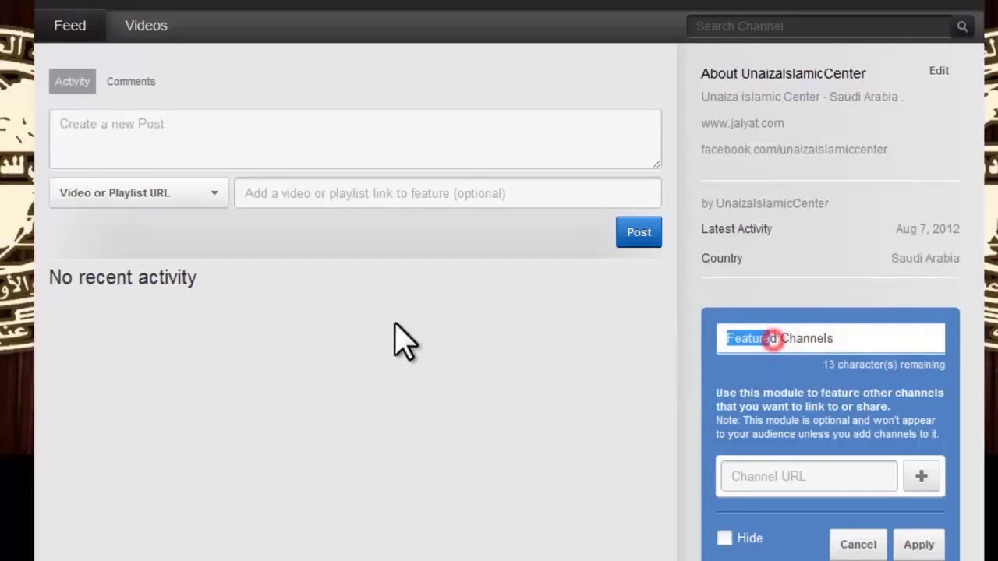
{"action": "key", "text": "BackSpace"}
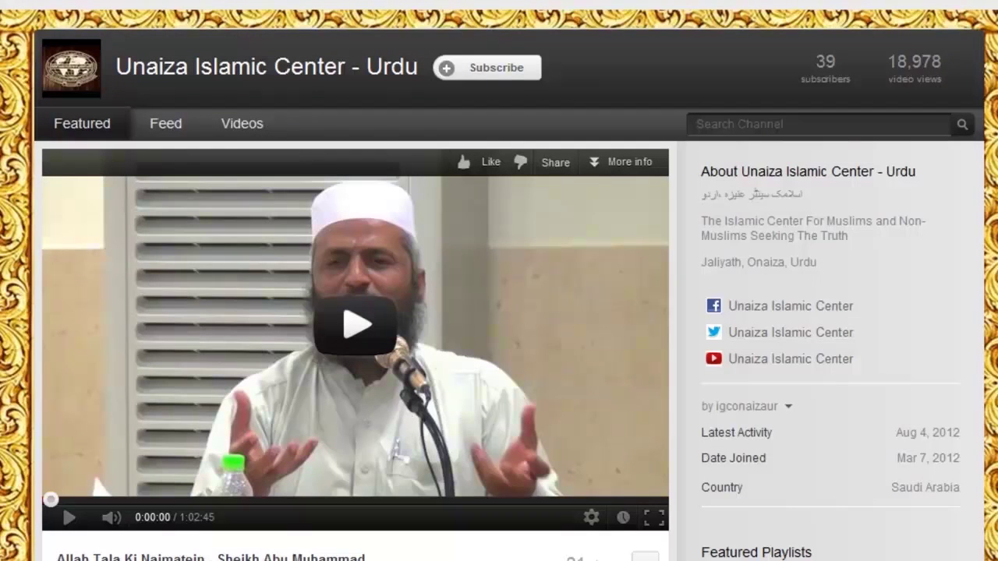
Add the copied Urdu channel URL to the featured channels and apply
{"action": "right_click", "coordinate": [117, 37]}
{"action": "left_click", "coordinate": [160, 91]}
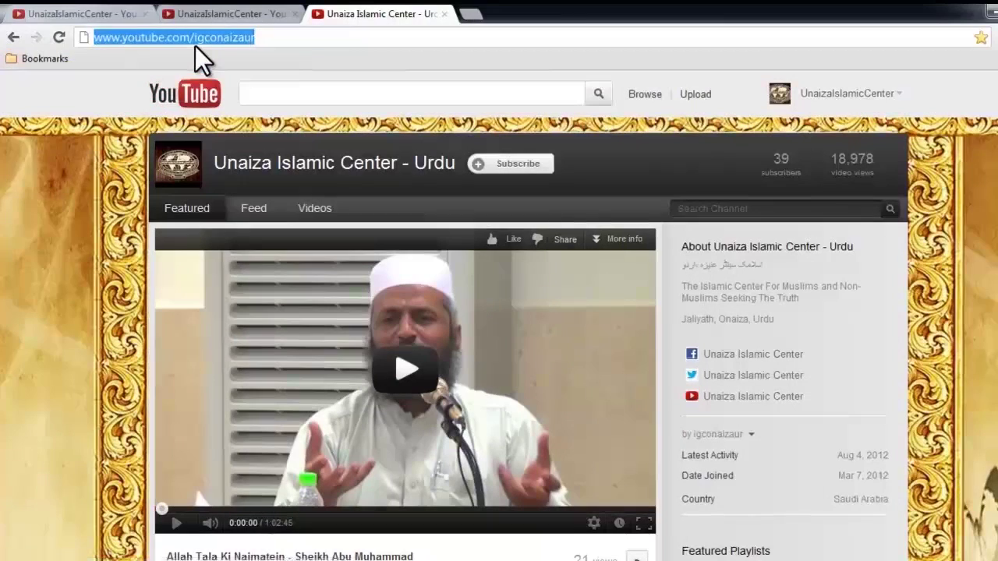
{"action": "left_click", "coordinate": [33, 13]}
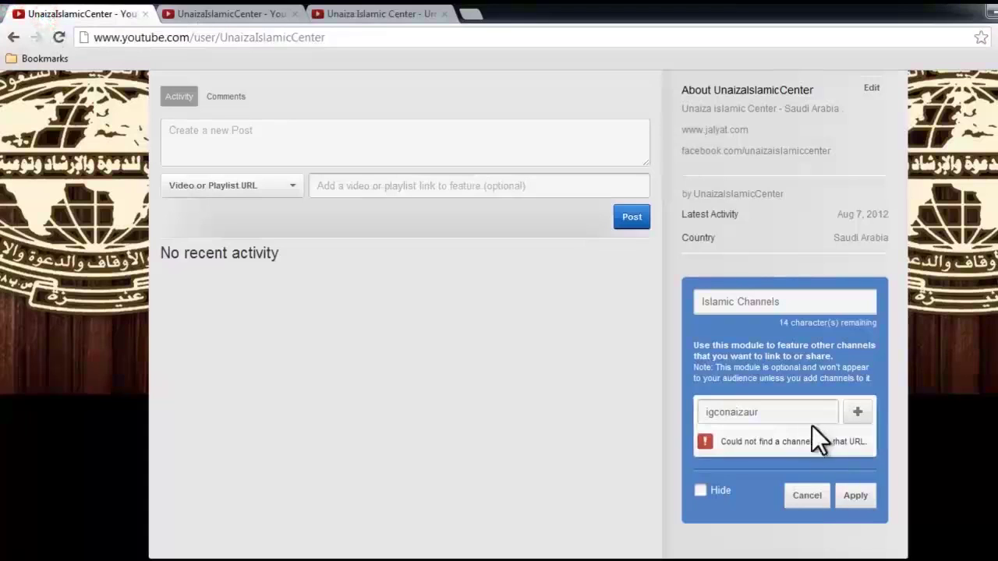
{"action": "left_click_drag", "start_coordinate": [810, 414], "coordinate": [559, 411]}
{"action": "key", "text": "End"}
{"action": "left_click", "coordinate": [861, 421]}
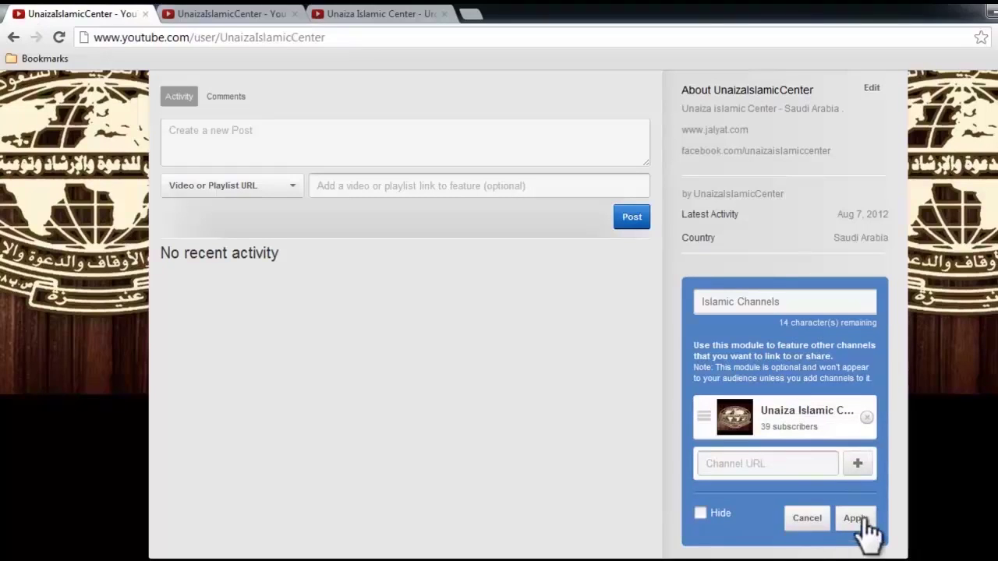
{"action": "left_click", "coordinate": [861, 518]}
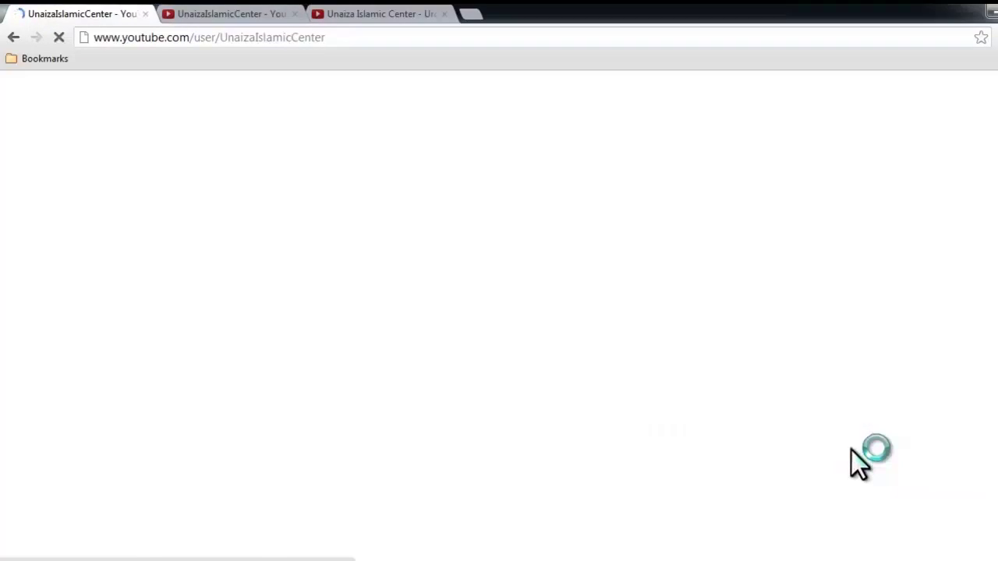
{"action": "scroll", "coordinate": [671, 382], "scroll_direction": "down", "scroll_amount": 1}
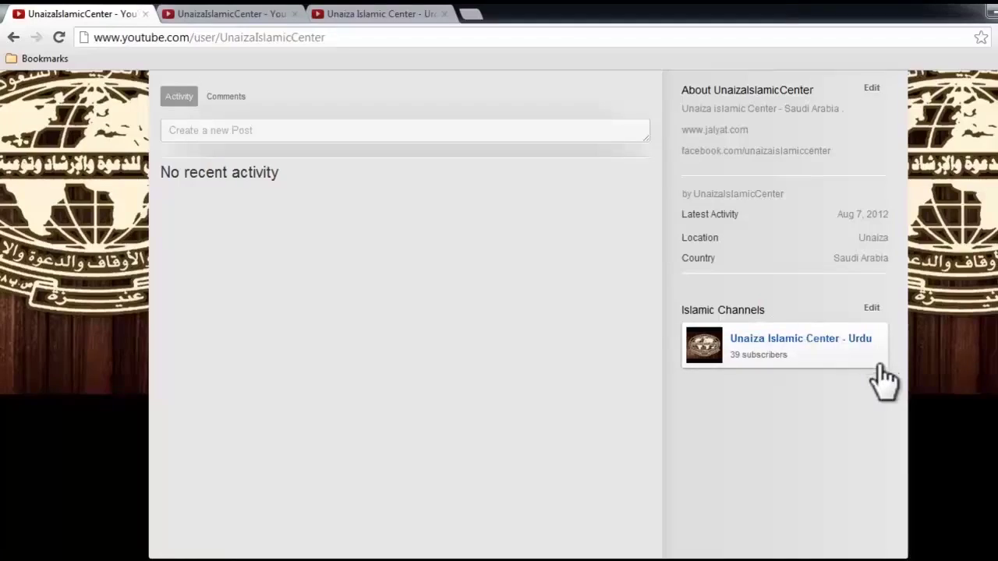
{"action": "scroll", "coordinate": [874, 379], "scroll_direction": "up", "scroll_amount": 2}
Select AllahKiNaimateinGrn10secs.mp4 from the computer as the upload
{"action": "scroll", "coordinate": [419, 413], "scroll_direction": "up", "scroll_amount": 1}
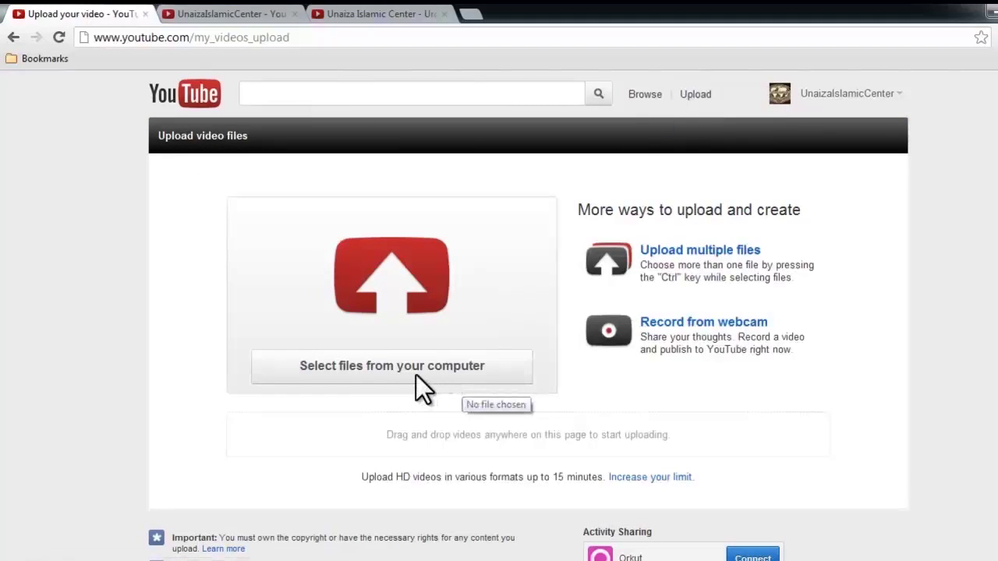
{"action": "left_click", "coordinate": [386, 366]}
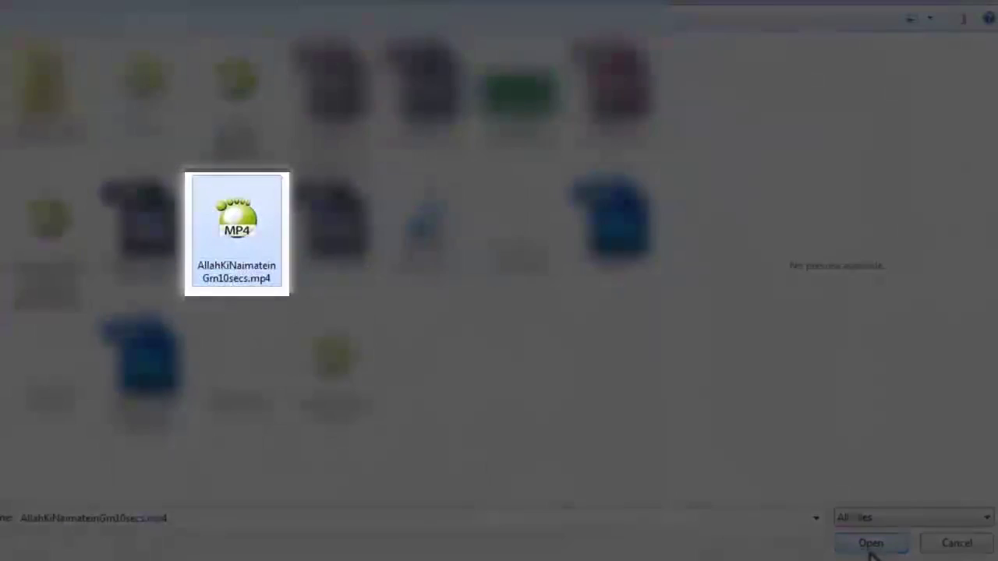
{"action": "left_click", "coordinate": [867, 546]}
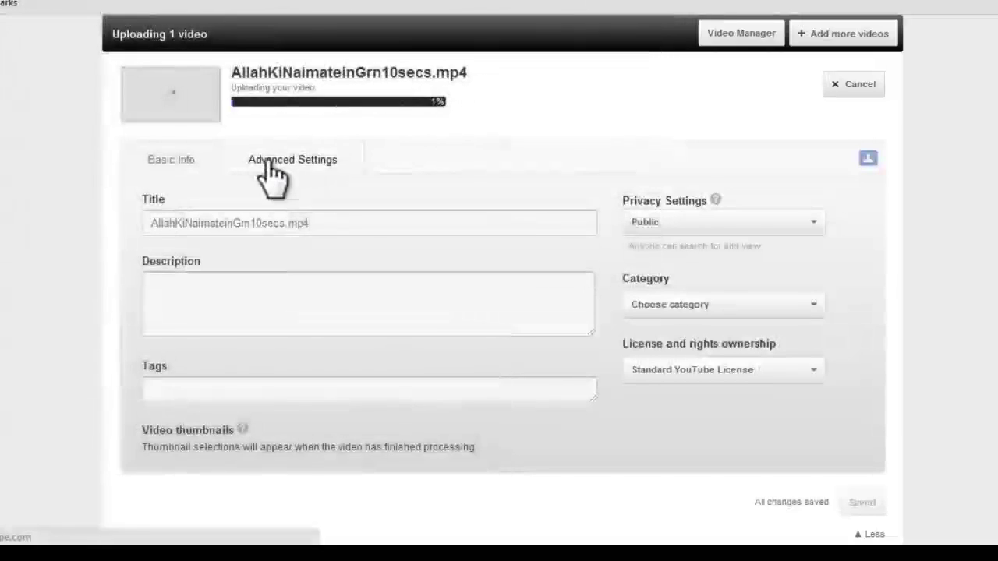
{"action": "scroll", "coordinate": [256, 171], "scroll_direction": "up", "scroll_amount": 1}
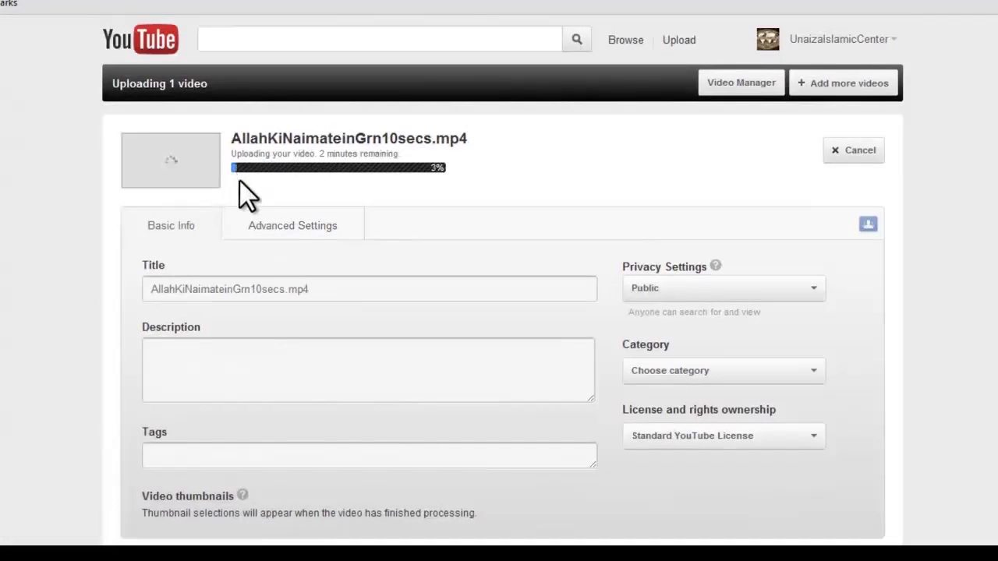
Retitle the video 'Allah Ki Naimatein - الله کی' with its Urdu name
{"action": "left_click", "coordinate": [312, 297]}
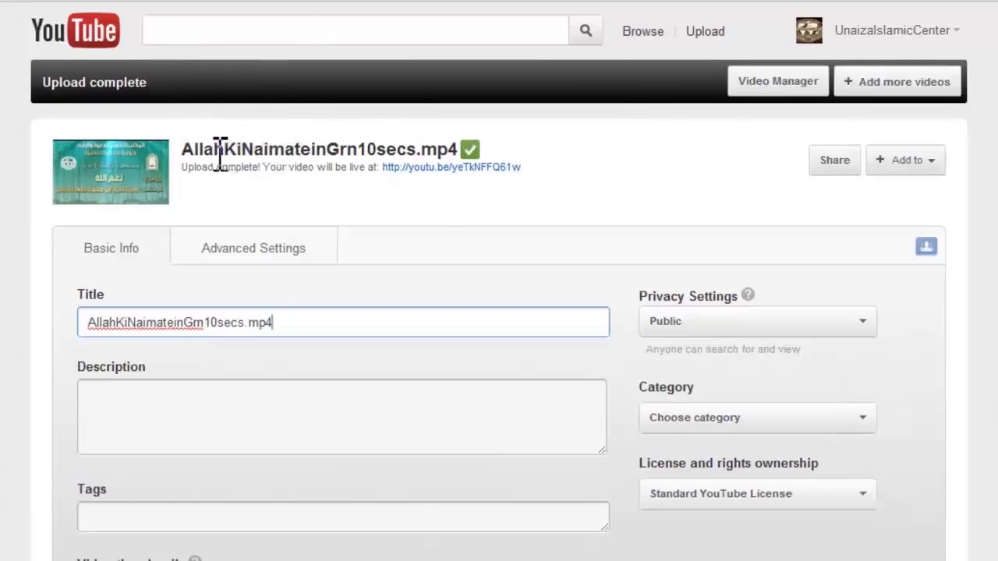
{"action": "left_click", "coordinate": [190, 148]}
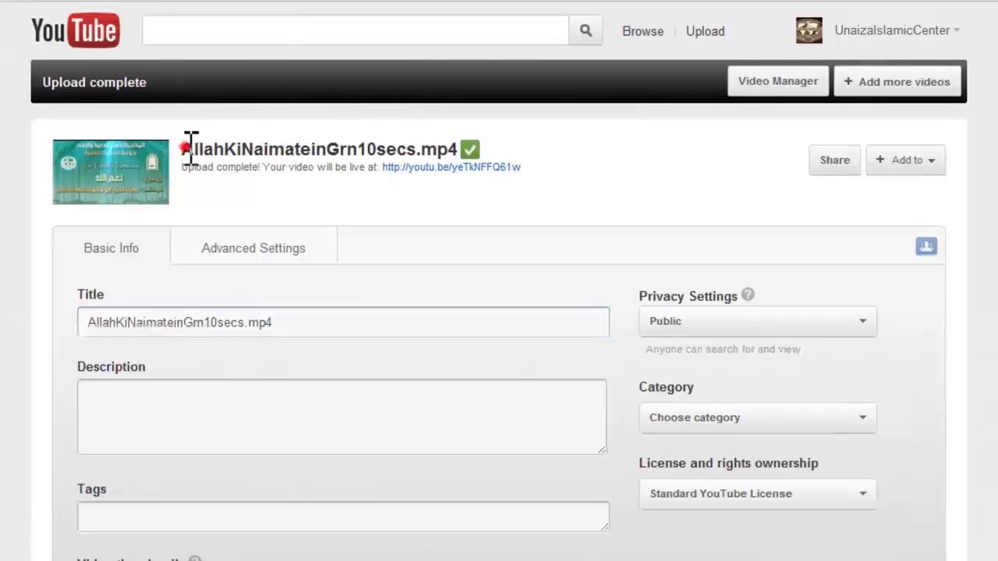
{"action": "left_click", "coordinate": [308, 322]}
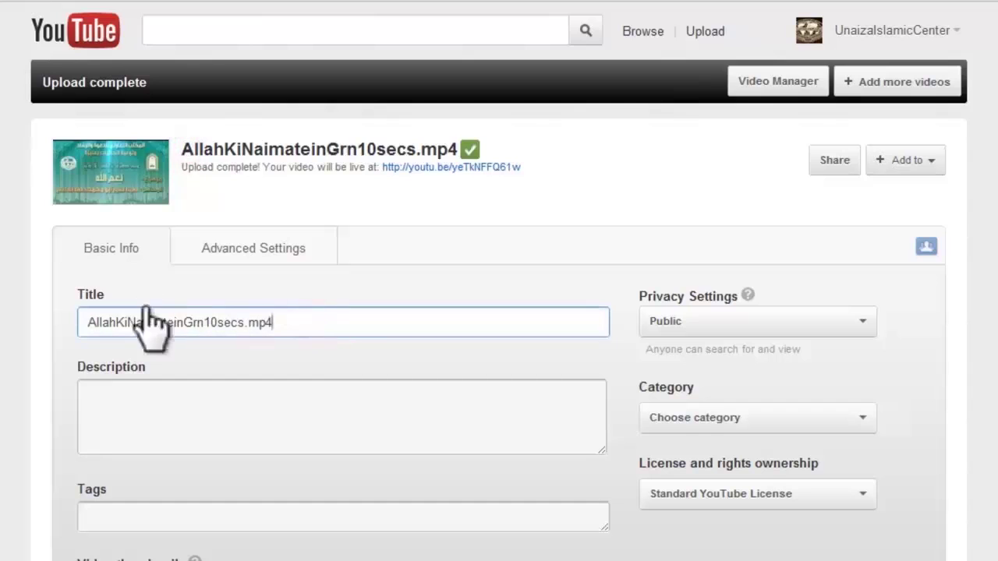
{"action": "left_click_drag", "start_coordinate": [286, 322], "coordinate": [23, 316]}
{"action": "type", "text": "Allah Ki Naimatein -"}
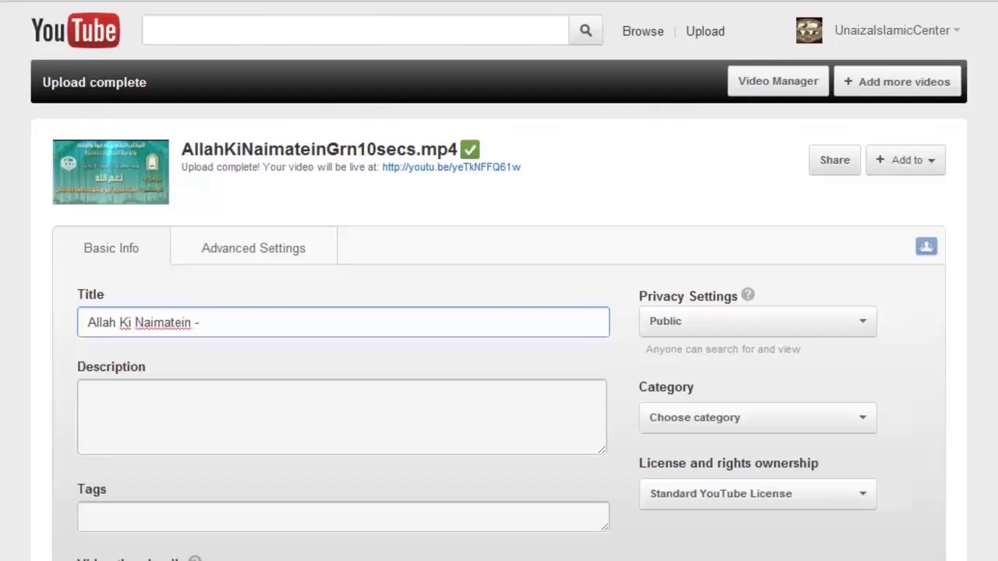
{"action": "type", "text": " الله کی نعمتیں"}
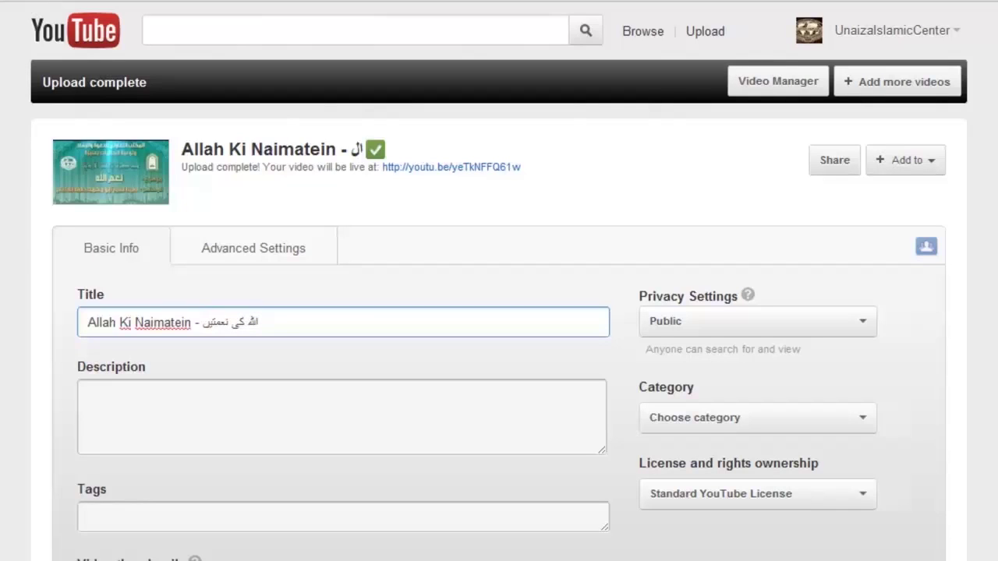
{"action": "left_click", "coordinate": [124, 394]}
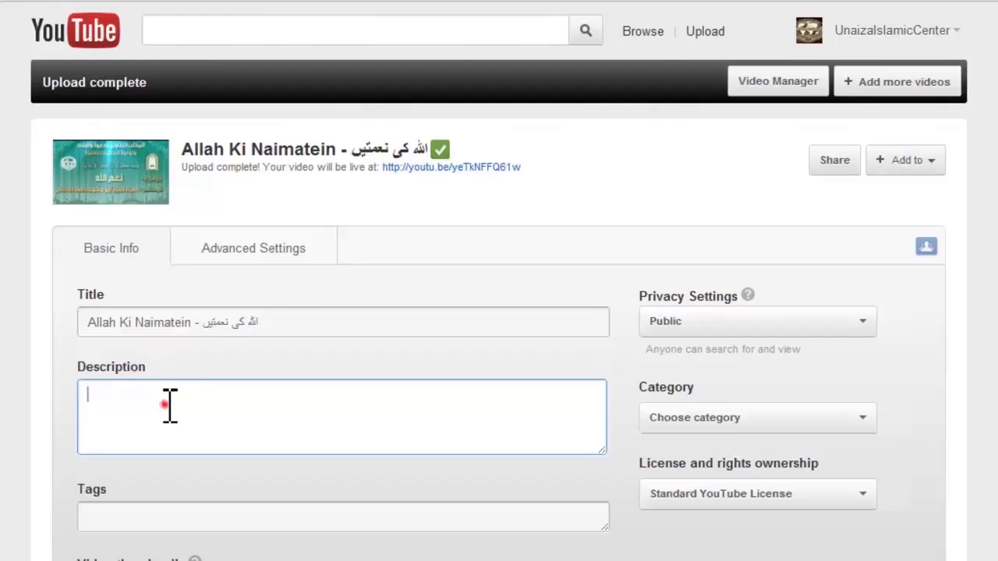
Tag the video Allah Islam Quran Allah Ki naimatein
{"action": "scroll", "coordinate": [234, 374], "scroll_direction": "down", "scroll_amount": 3}
{"action": "left_click", "coordinate": [196, 335]}
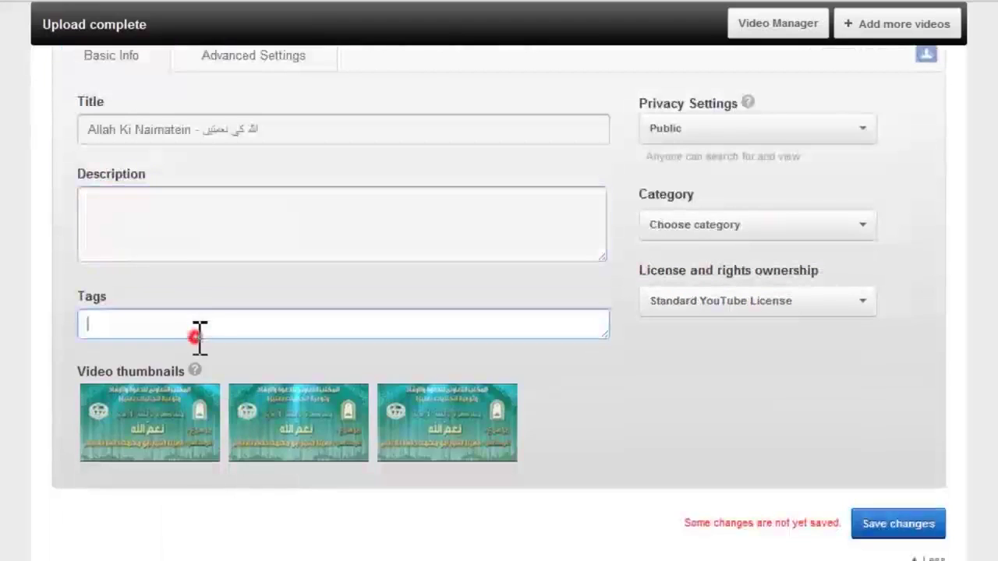
{"action": "scroll", "coordinate": [200, 337], "scroll_direction": "up", "scroll_amount": 3}
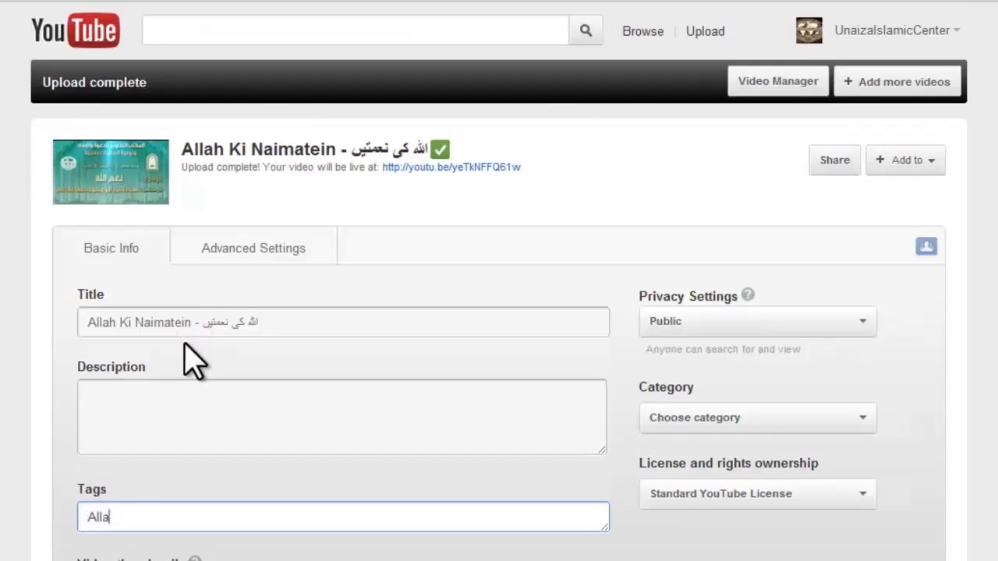
{"action": "type", "text": "Allah Islam Quran"}
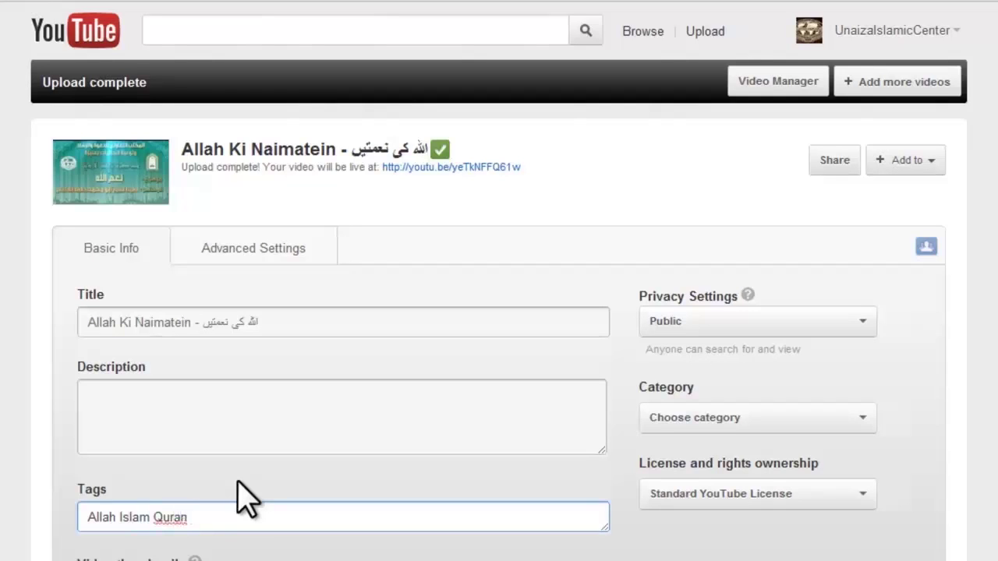
{"action": "scroll", "coordinate": [241, 514], "scroll_direction": "down", "scroll_amount": 2}
{"action": "scroll", "coordinate": [258, 457], "scroll_direction": "up", "scroll_amount": 1}
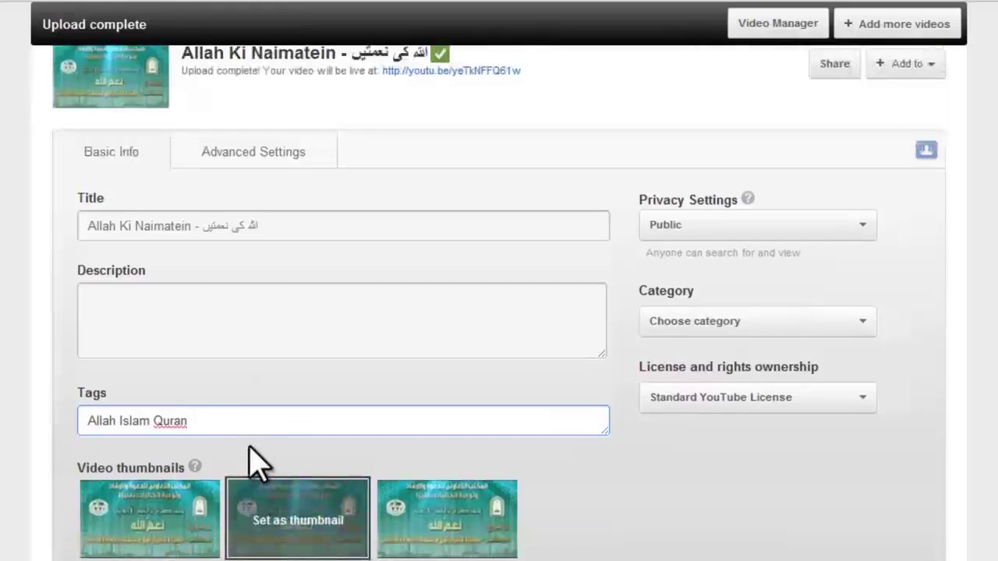
{"action": "left_click", "coordinate": [257, 429]}
{"action": "scroll", "coordinate": [250, 453], "scroll_direction": "up", "scroll_amount": 1}
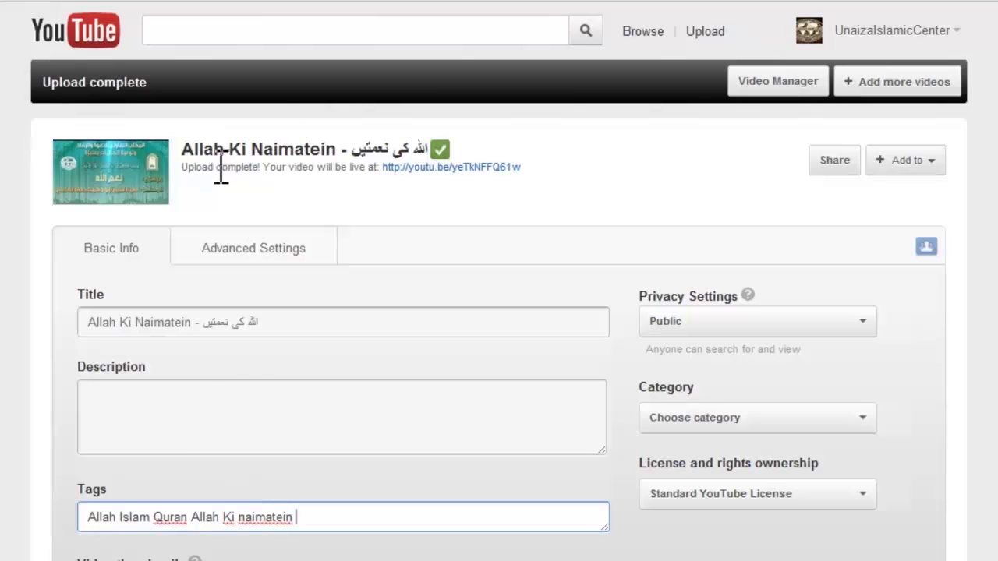
{"action": "left_click_drag", "start_coordinate": [178, 145], "coordinate": [269, 145]}
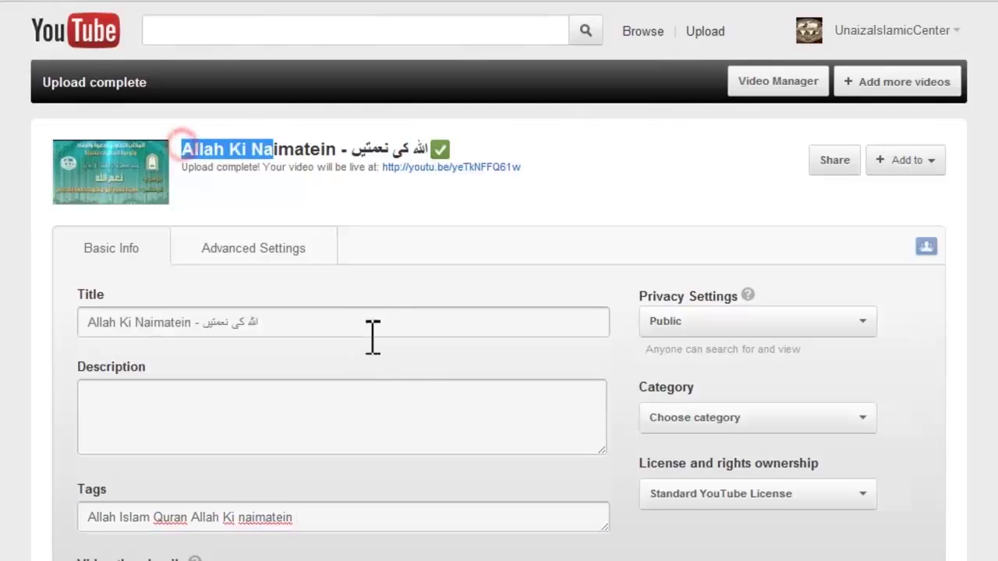
{"action": "left_click", "coordinate": [390, 323]}
{"action": "left_click", "coordinate": [399, 416]}
{"action": "left_click", "coordinate": [375, 524]}
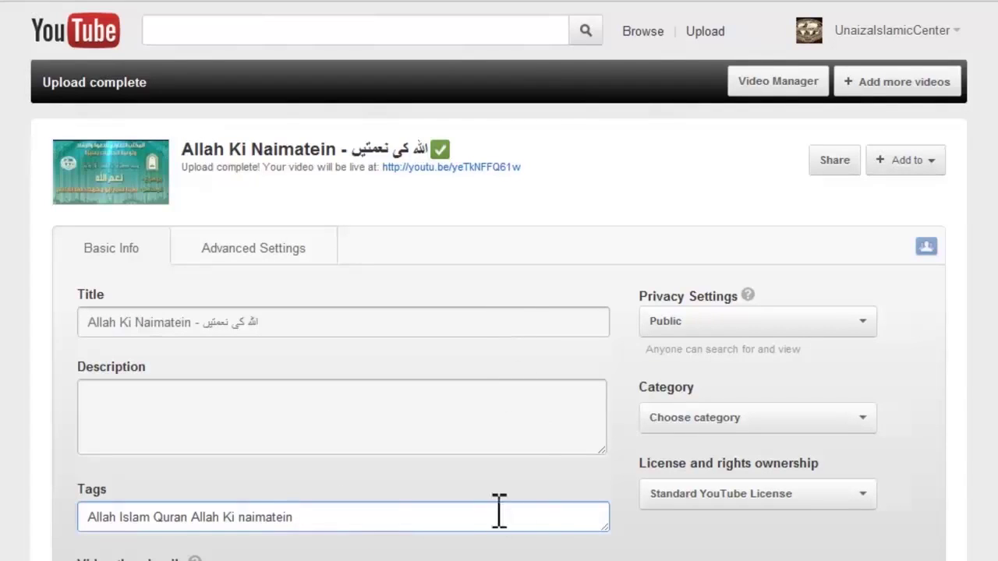
{"action": "left_click", "coordinate": [725, 419]}
Set the video category to Education and keep its privacy Public
{"action": "left_click", "coordinate": [730, 421]}
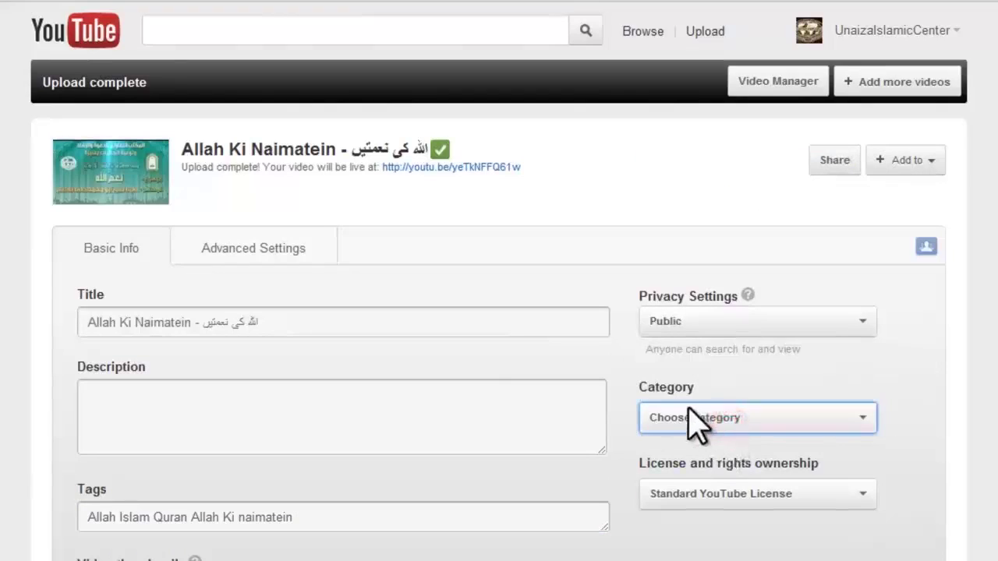
{"action": "left_click", "coordinate": [691, 417]}
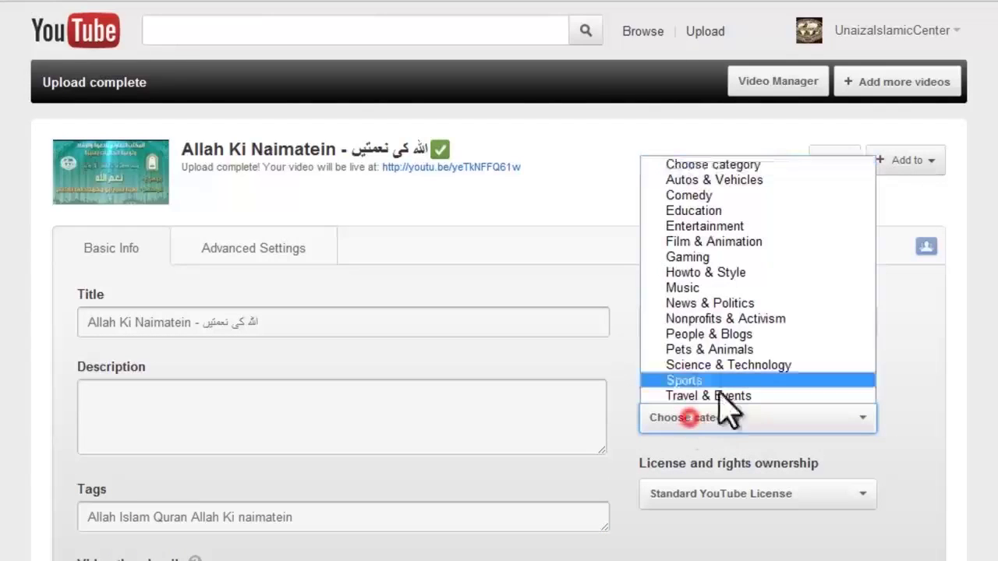
{"action": "left_click", "coordinate": [714, 212]}
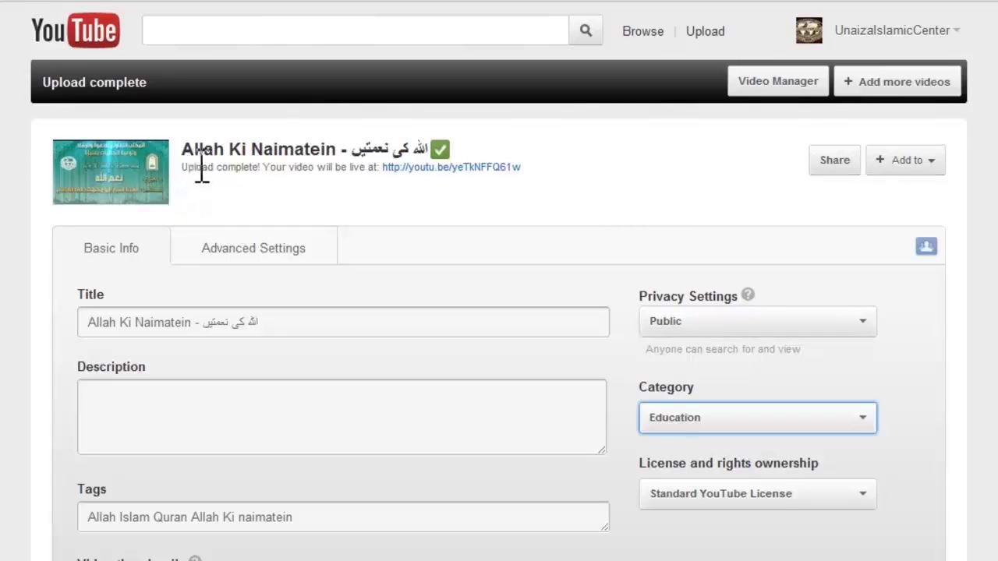
{"action": "left_click", "coordinate": [667, 418]}
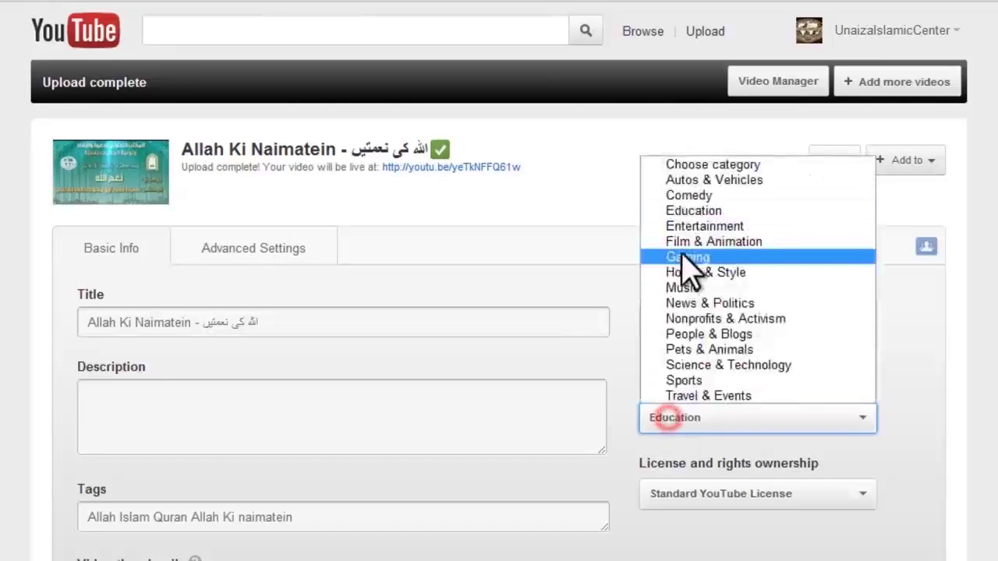
{"action": "left_click", "coordinate": [692, 212]}
{"action": "left_click", "coordinate": [741, 322]}
{"action": "left_click", "coordinate": [741, 323]}
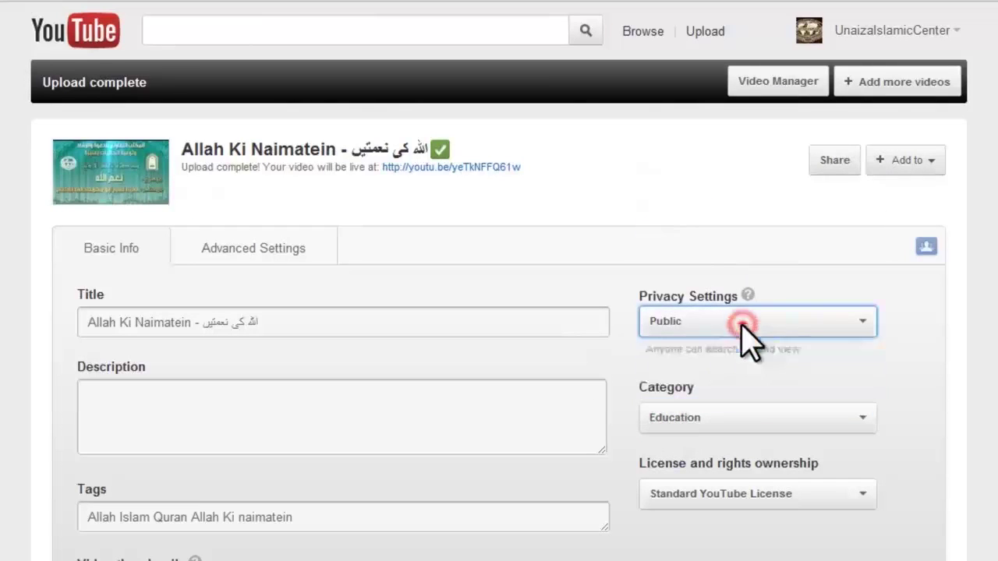
Look over the Advanced Settings, then go back to Basic Info
{"action": "scroll", "coordinate": [940, 421], "scroll_direction": "down", "scroll_amount": 4}
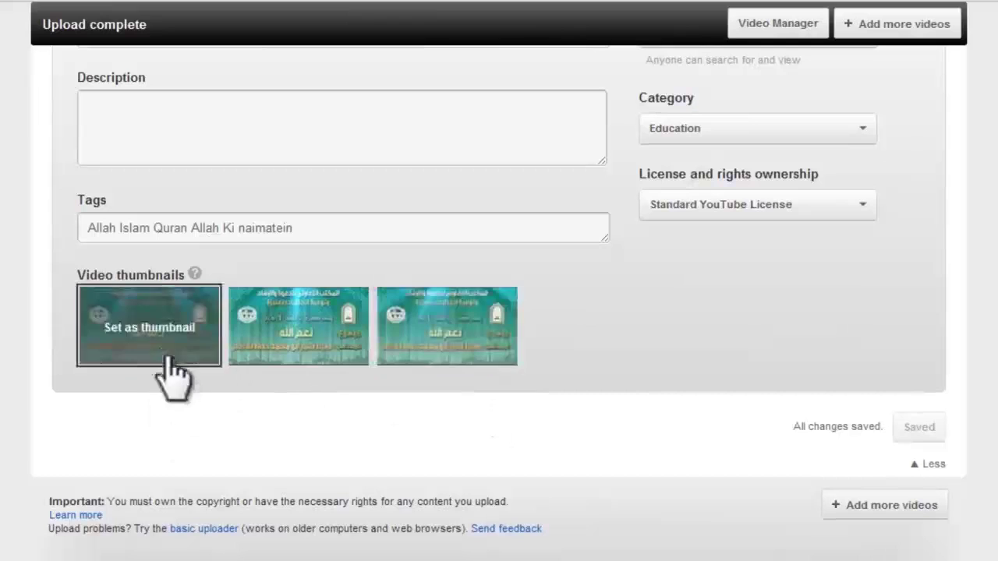
{"action": "scroll", "coordinate": [746, 357], "scroll_direction": "up", "scroll_amount": 4}
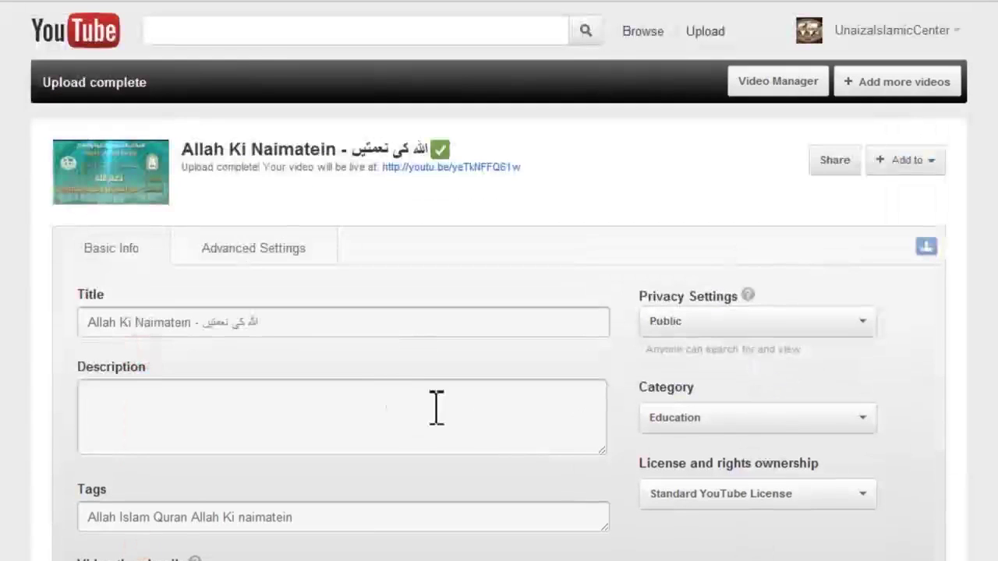
{"action": "left_click", "coordinate": [251, 265]}
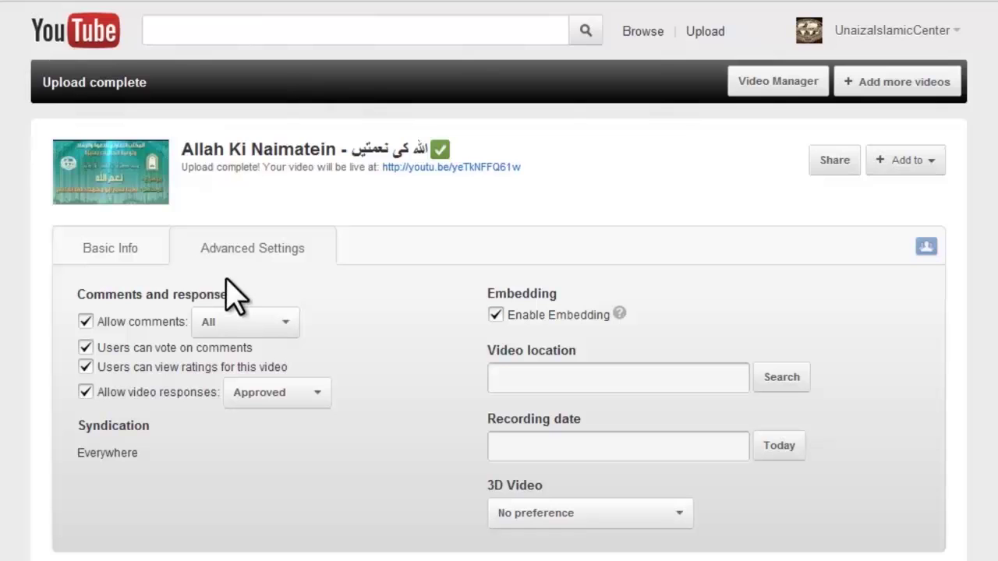
{"action": "left_click", "coordinate": [125, 253]}
{"action": "scroll", "coordinate": [675, 366], "scroll_direction": "down", "scroll_amount": 3}
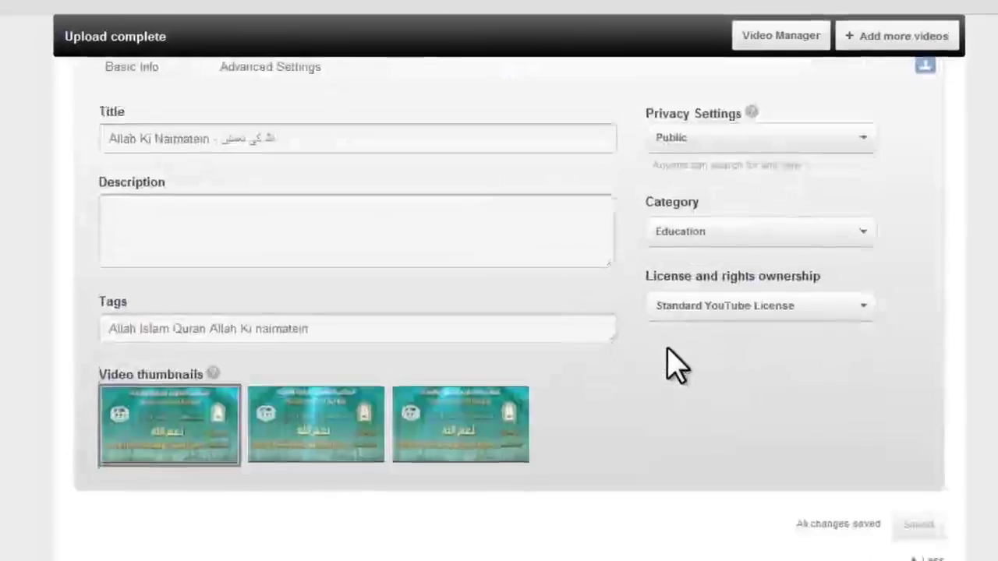
{"action": "scroll", "coordinate": [731, 538], "scroll_direction": "up", "scroll_amount": 3}
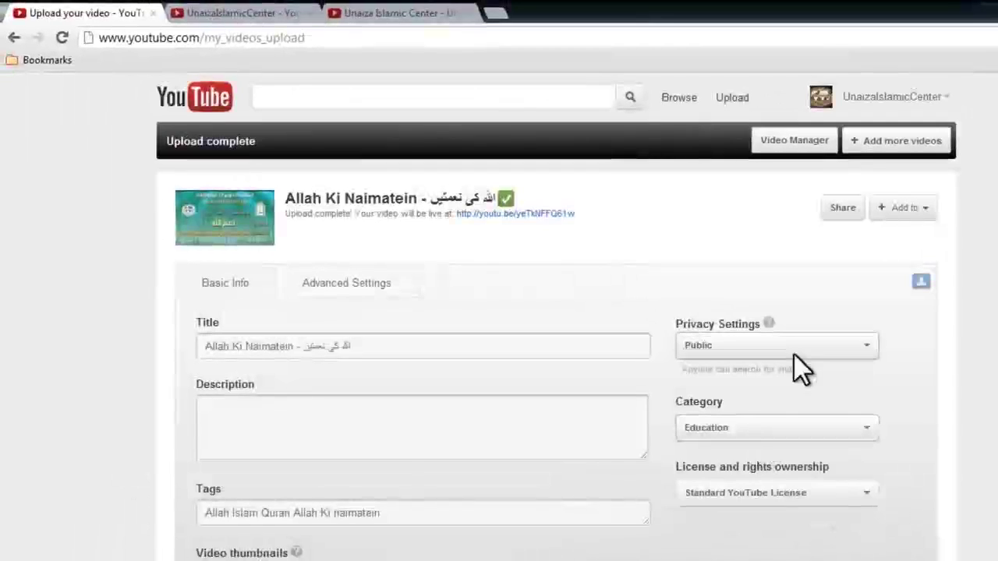
Open the Allah Ki Naimatein video in its own tab, close the upload tab, and pause playback
{"action": "right_click", "coordinate": [546, 222]}
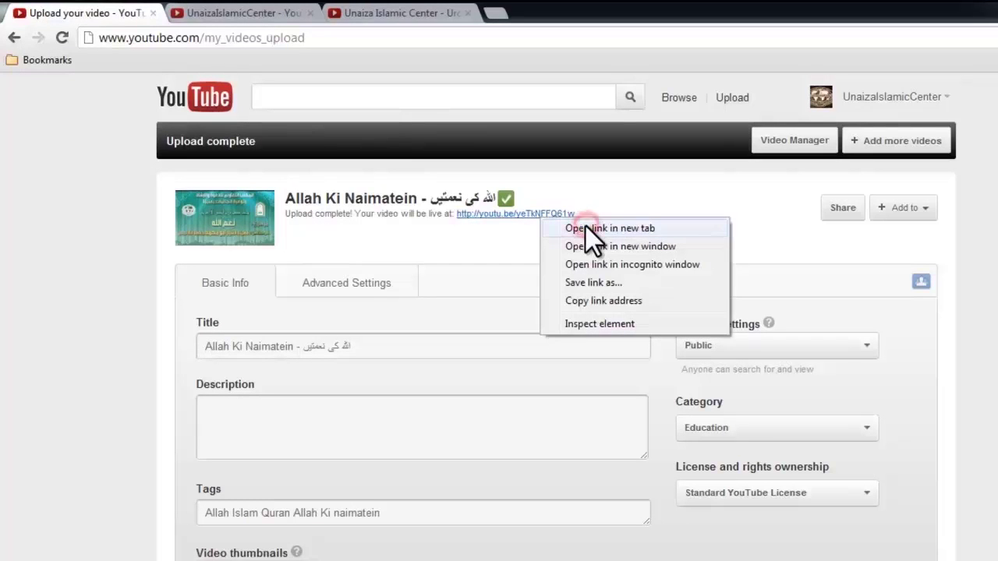
{"action": "left_click", "coordinate": [585, 226]}
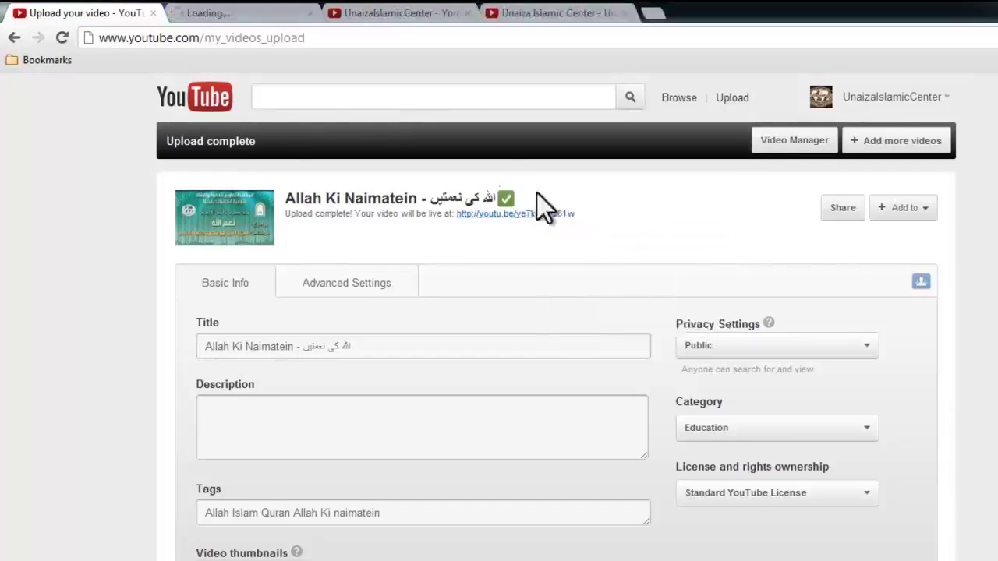
{"action": "left_click", "coordinate": [249, 12]}
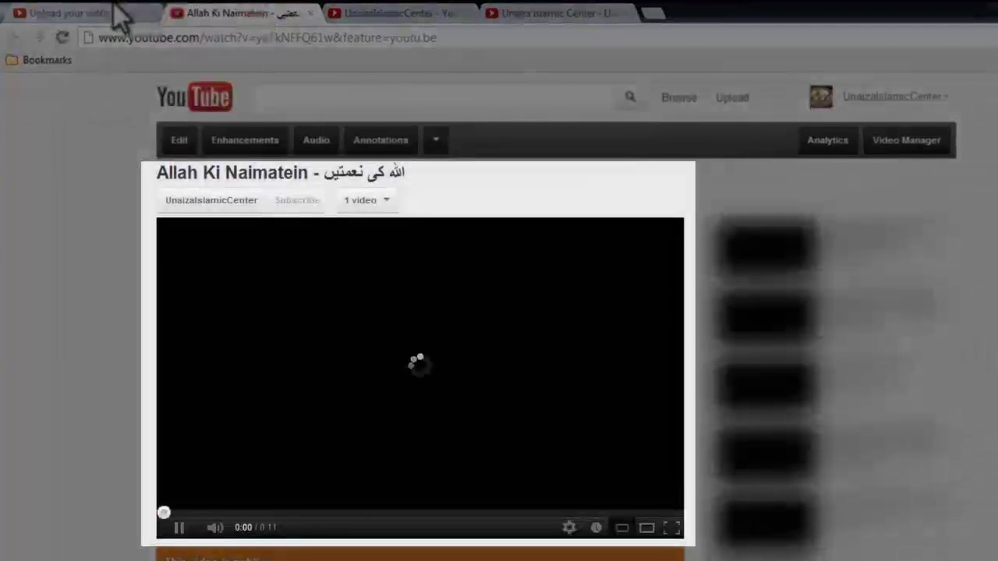
{"action": "left_click", "coordinate": [152, 13]}
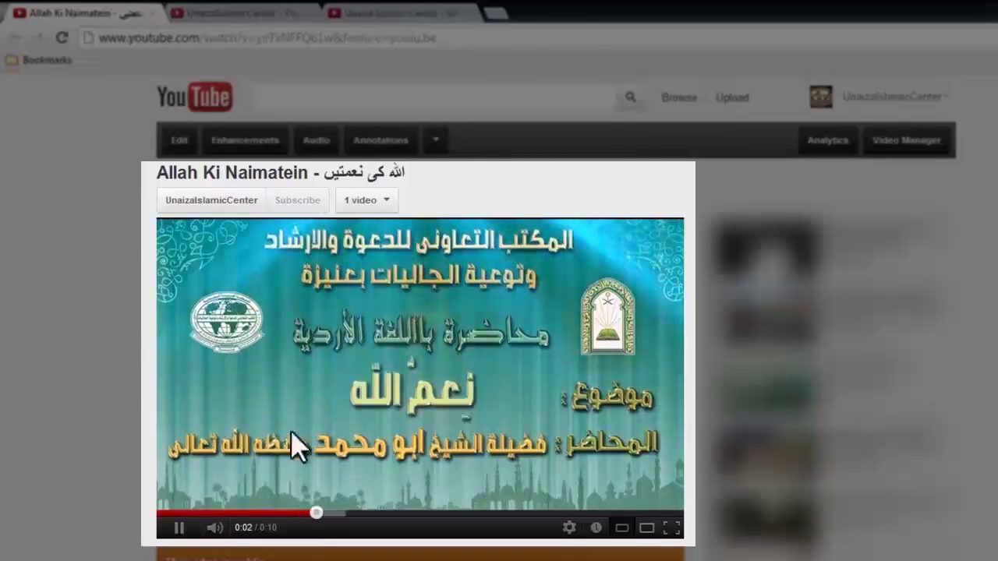
{"action": "left_click", "coordinate": [379, 324]}
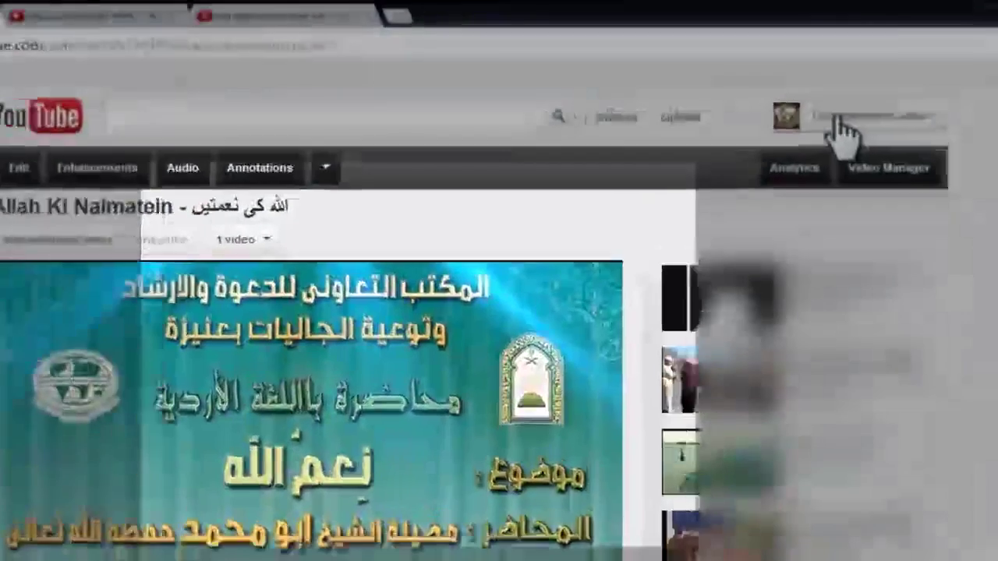
{"action": "left_click", "coordinate": [864, 99]}
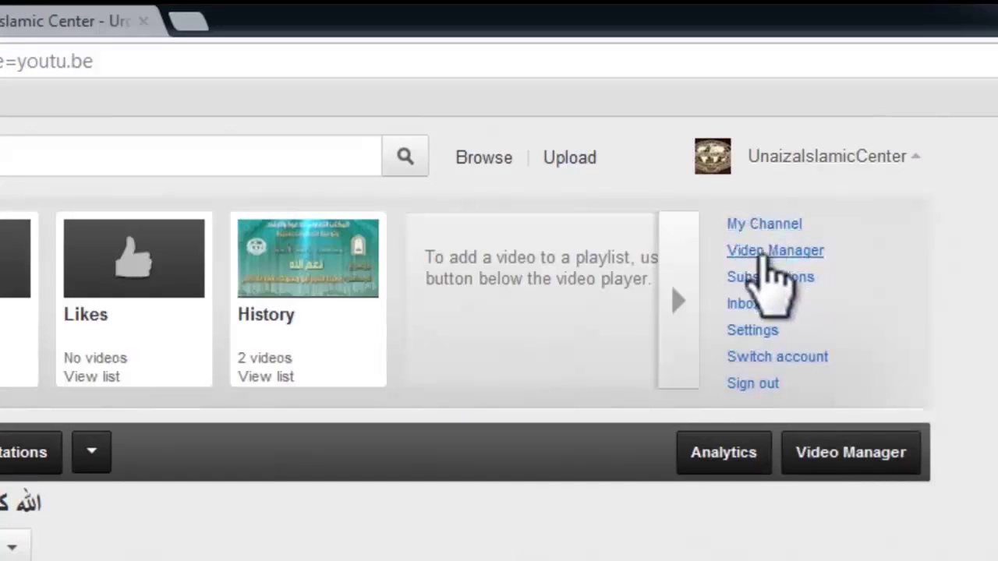
Go to My Channel and post the comment 'السلام عليكم' under Comments
{"action": "right_click", "coordinate": [766, 228]}
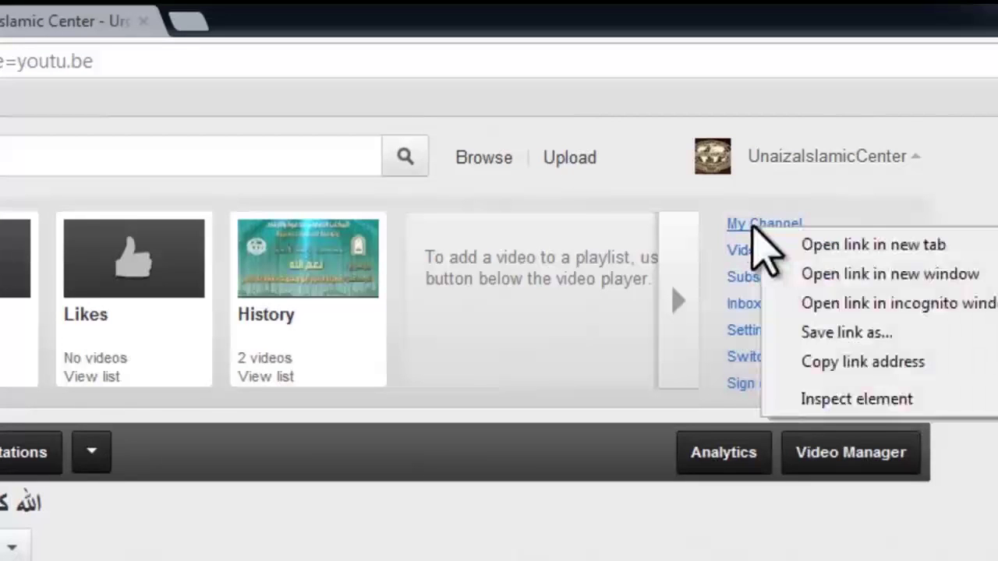
{"action": "left_click", "coordinate": [753, 220]}
{"action": "left_click", "coordinate": [748, 226]}
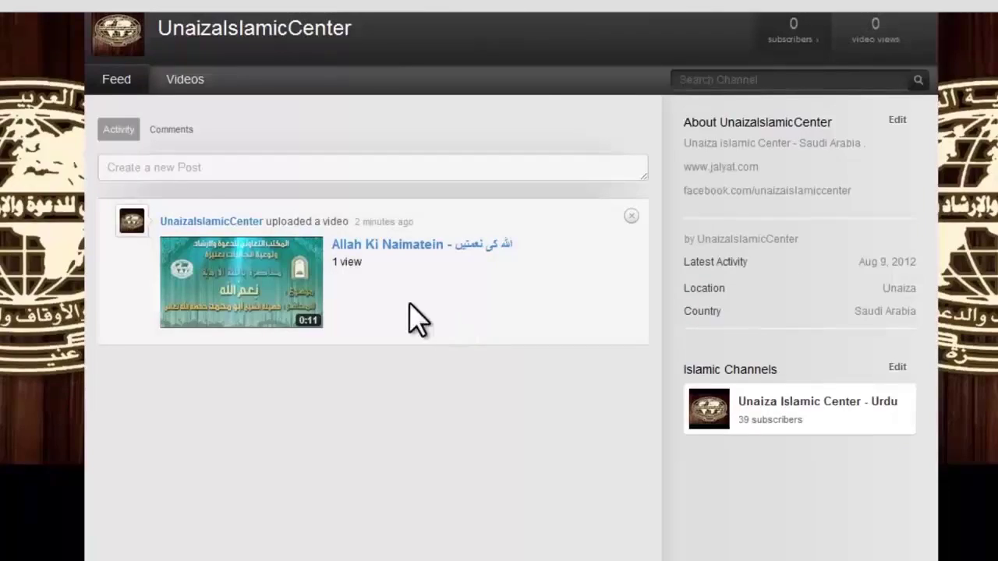
{"action": "scroll", "coordinate": [408, 319], "scroll_direction": "up", "scroll_amount": 3}
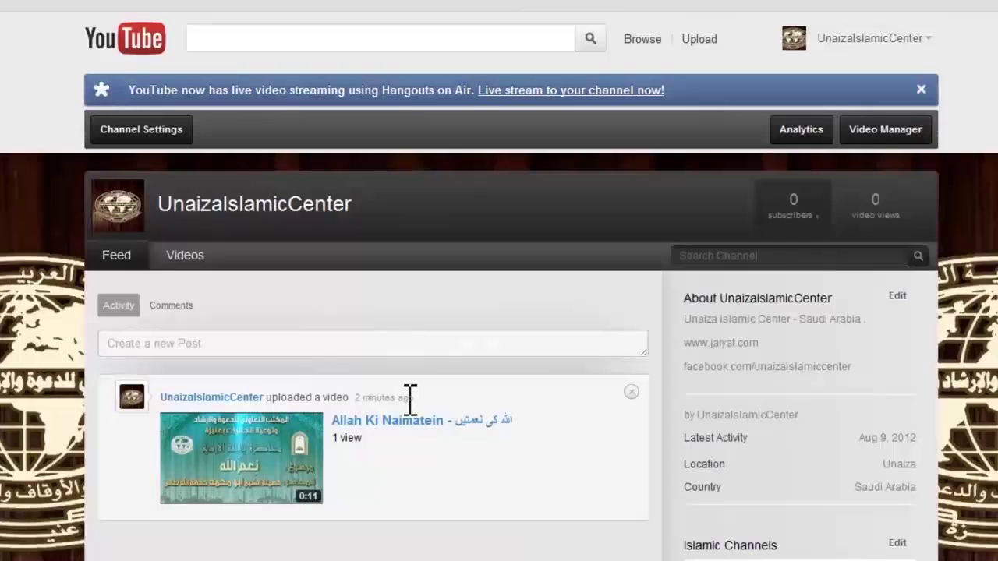
{"action": "left_click", "coordinate": [176, 307]}
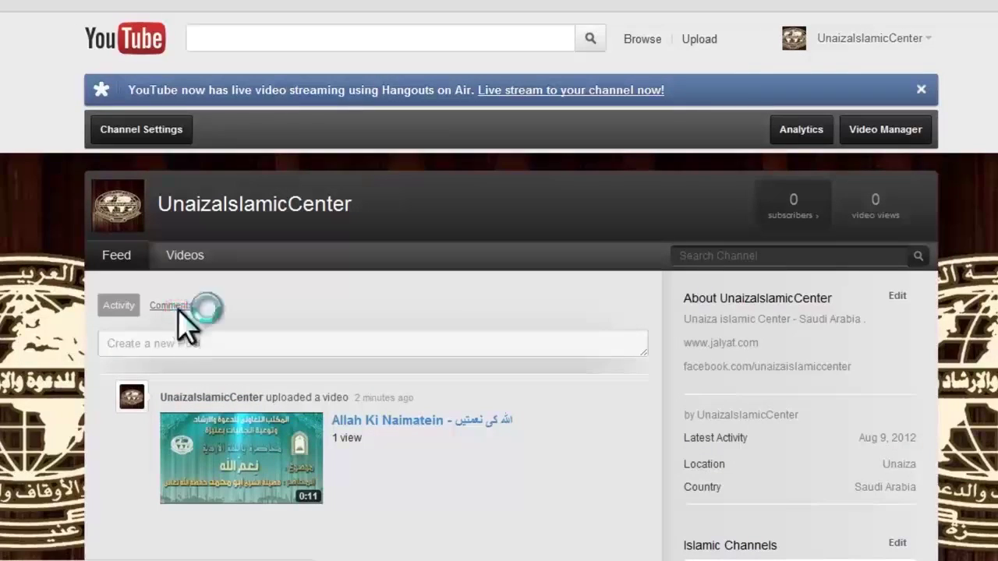
{"action": "left_click", "coordinate": [229, 346]}
{"action": "left_click", "coordinate": [250, 359]}
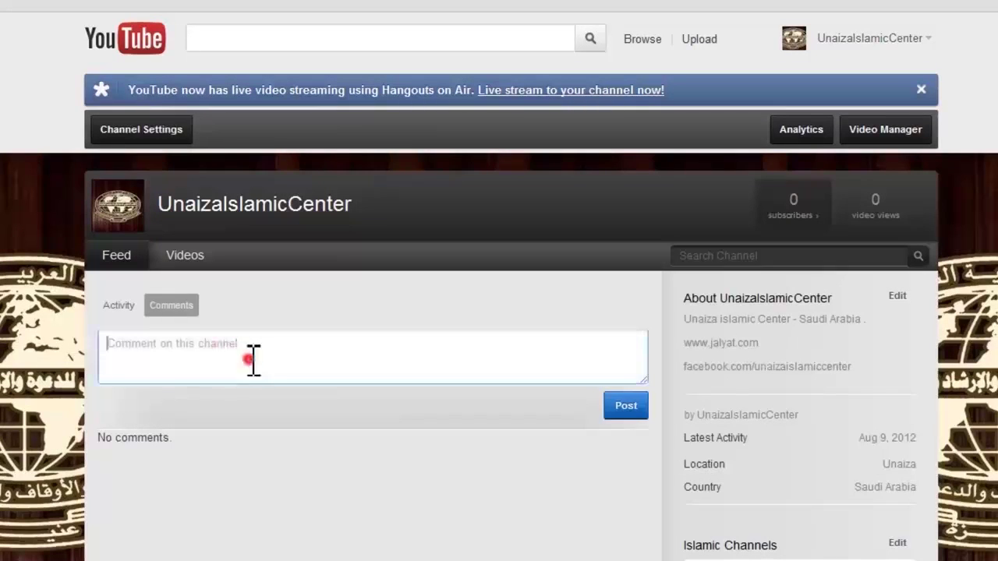
{"action": "type", "text": "الس"}
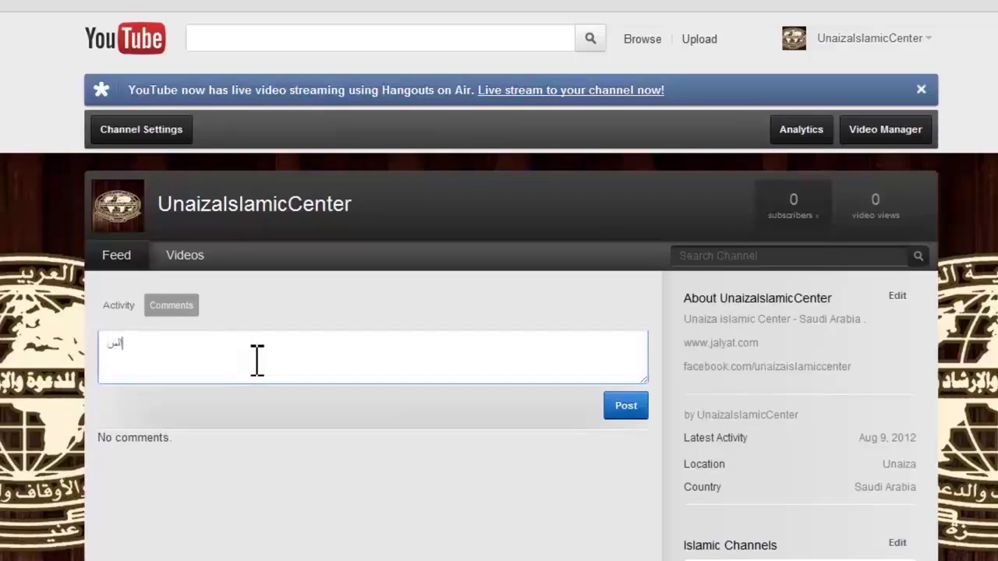
{"action": "type", "text": "لام عليكم"}
{"action": "left_click", "coordinate": [626, 406]}
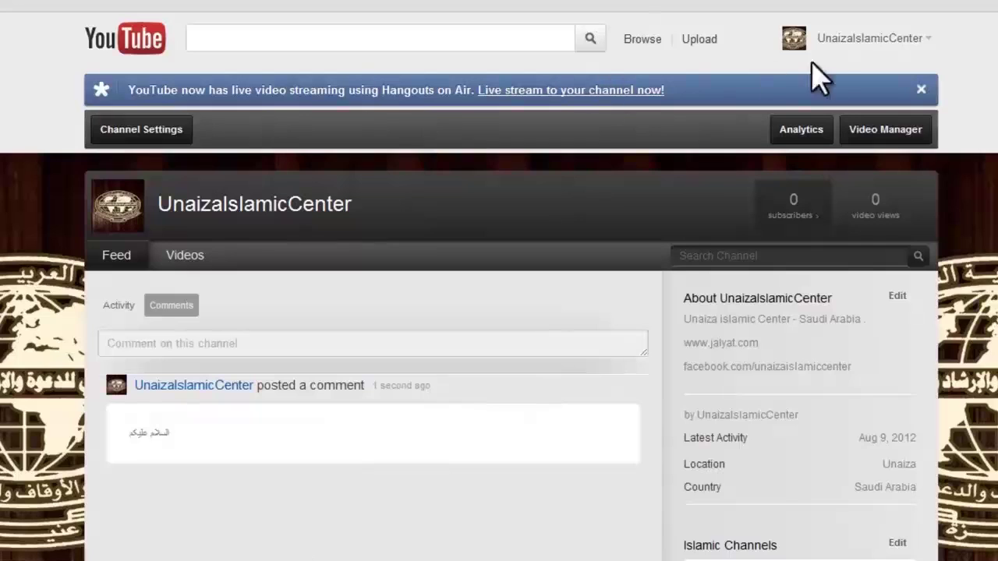
{"action": "left_click", "coordinate": [832, 45]}
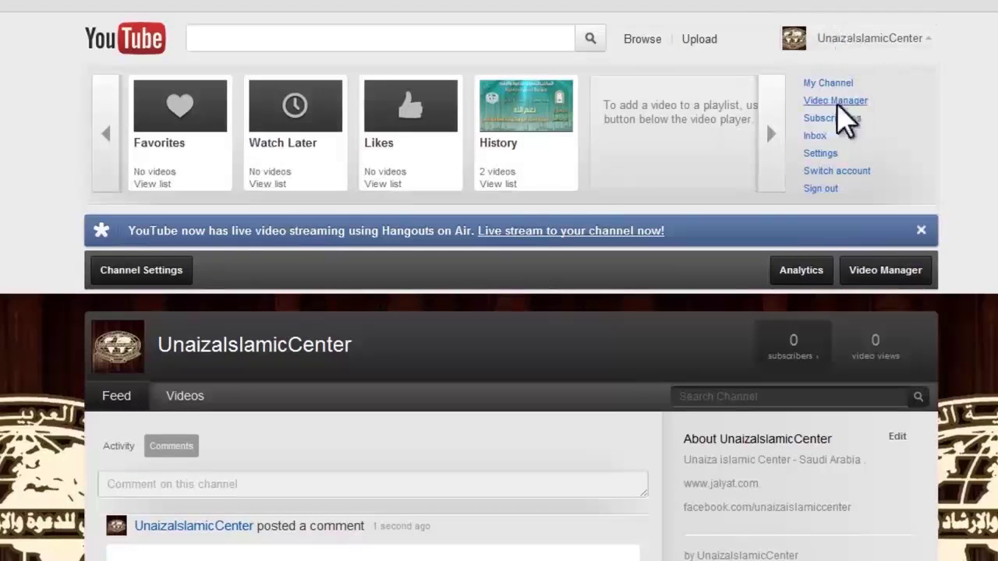
Open Video Manager, tick 'Allah Ki Naimatein' and view its Actions menu without choosing anything
{"action": "left_click", "coordinate": [844, 101]}
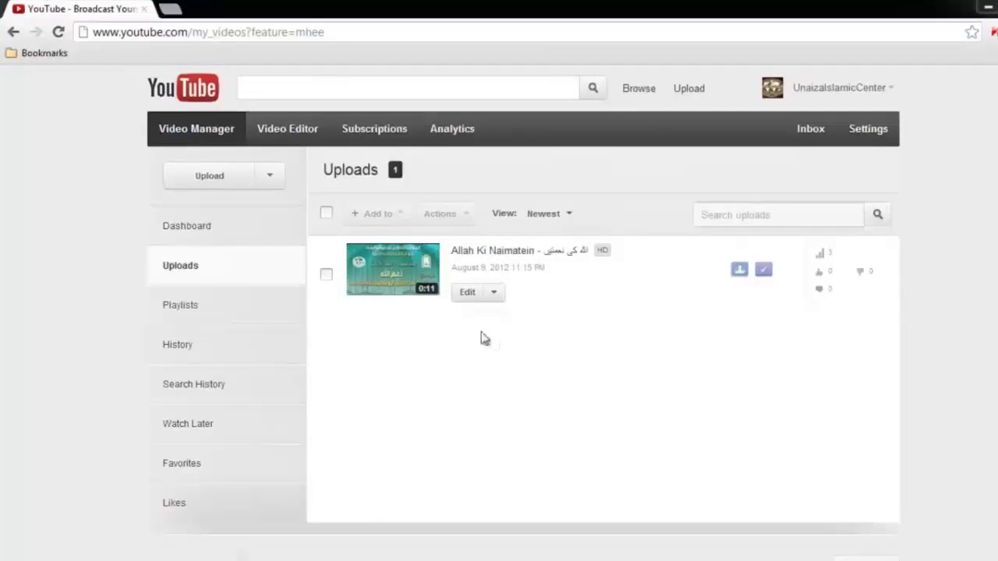
{"action": "left_click", "coordinate": [327, 277]}
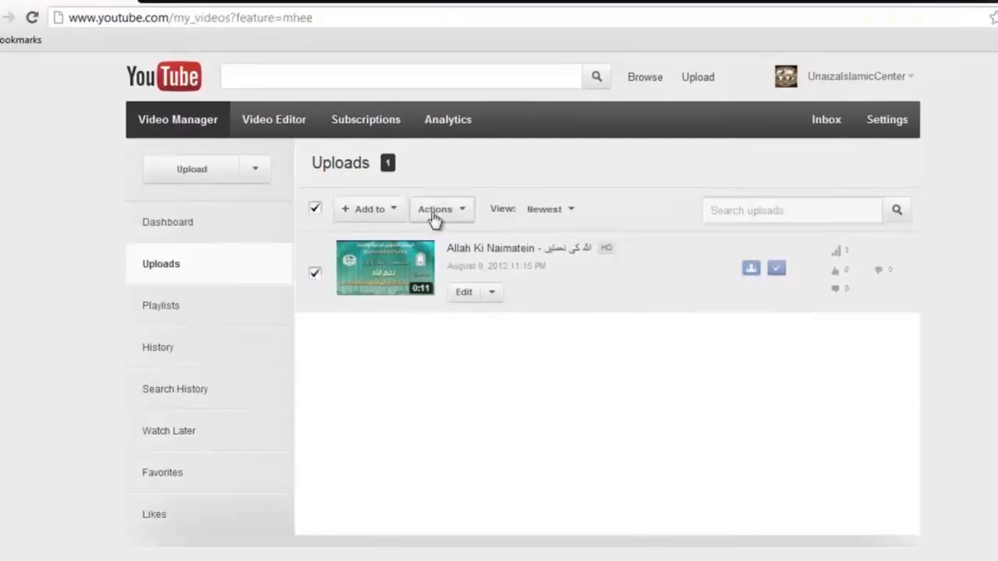
{"action": "left_click", "coordinate": [435, 215]}
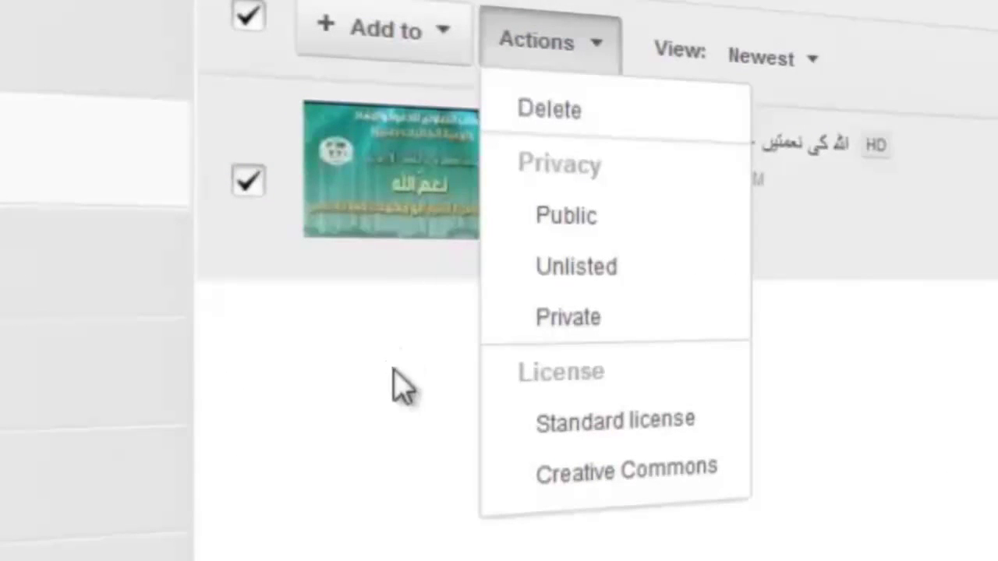
{"action": "left_click", "coordinate": [343, 411]}
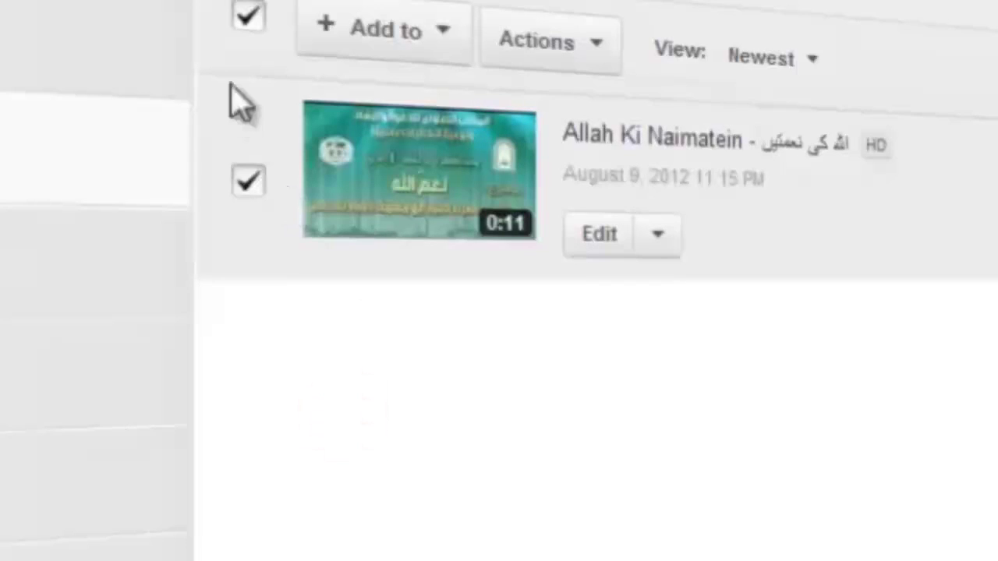
Untick the video and look over its Edit dropdown options, then close it
{"action": "left_click", "coordinate": [248, 17]}
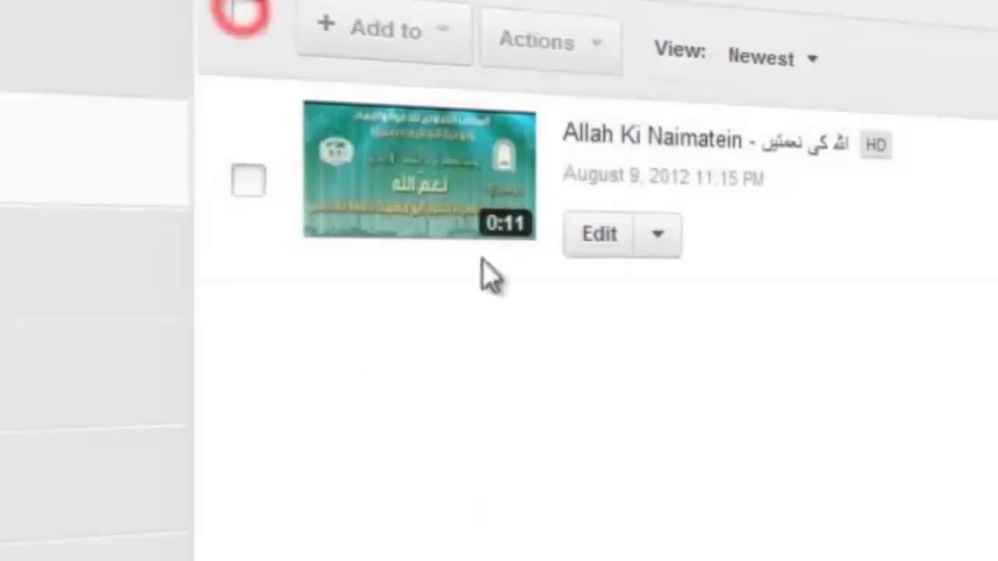
{"action": "left_click", "coordinate": [659, 243]}
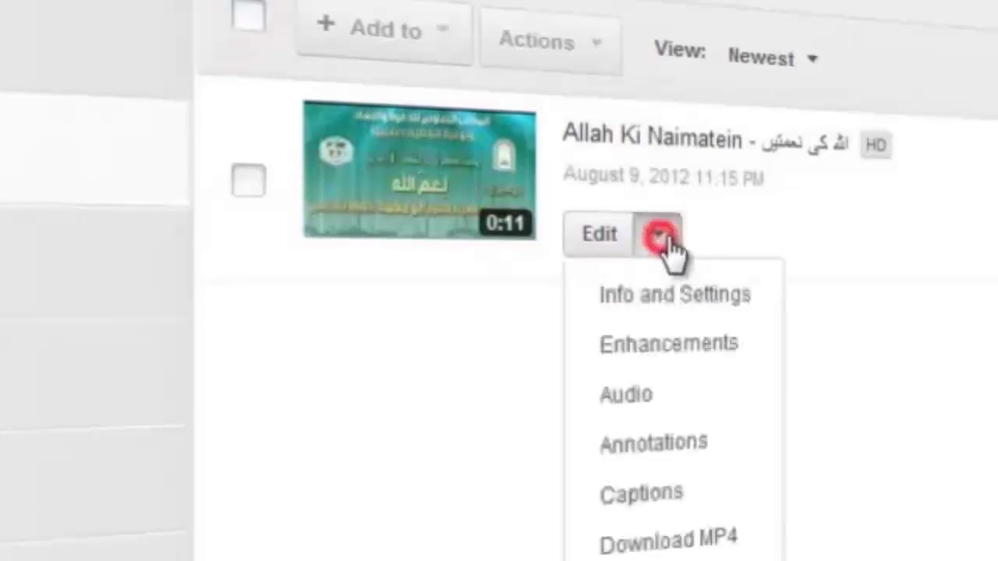
{"action": "left_click", "coordinate": [359, 351]}
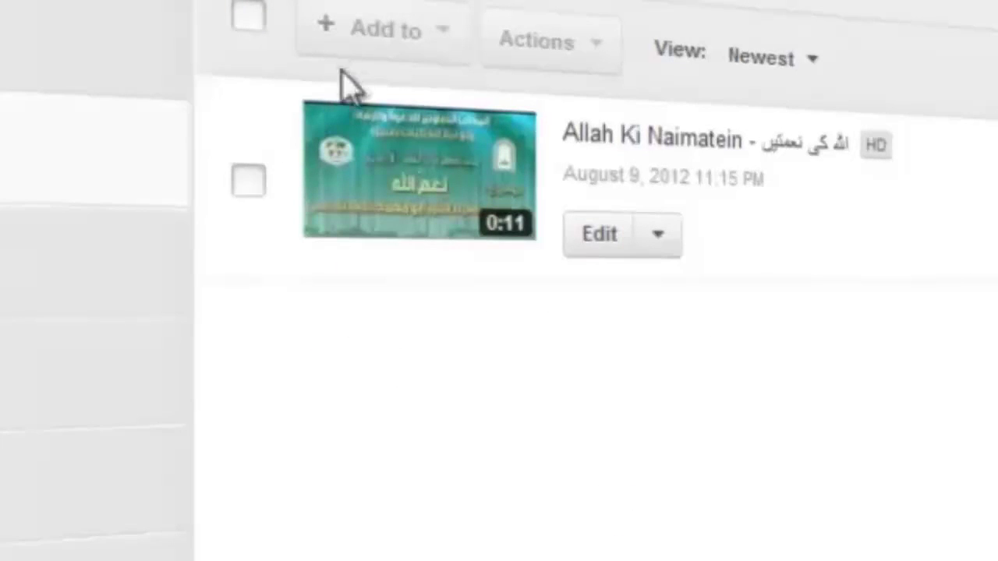
Edit 'Allah Ki Naimatein' and save its privacy setting as Private
{"action": "left_click", "coordinate": [587, 241]}
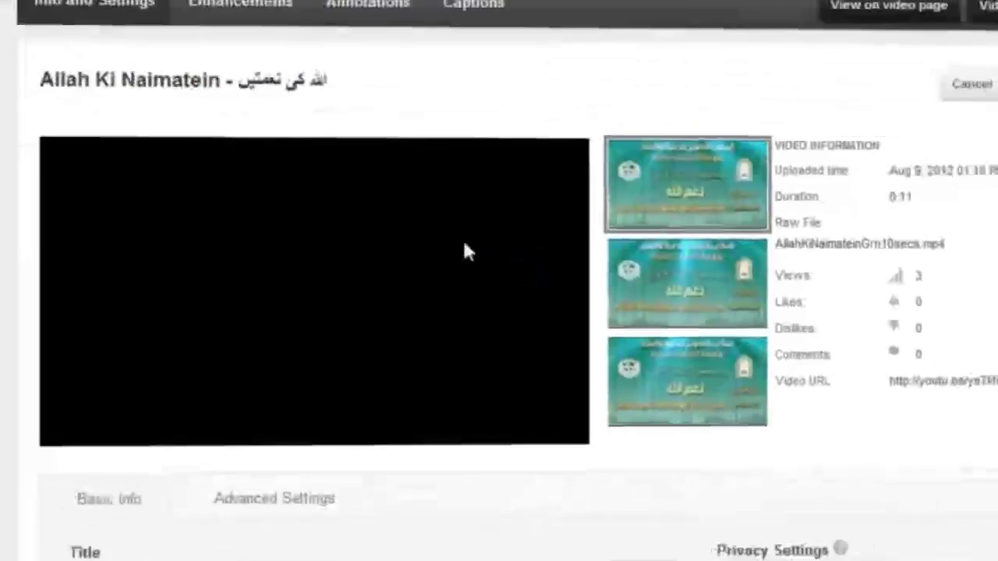
{"action": "scroll", "coordinate": [464, 245], "scroll_direction": "down", "scroll_amount": 3}
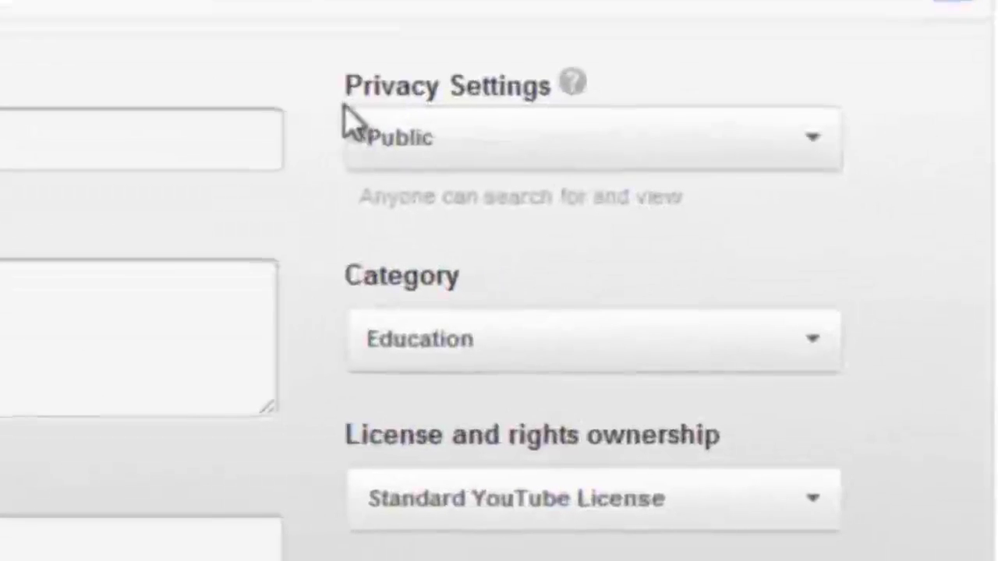
{"action": "left_click_drag", "start_coordinate": [325, 87], "coordinate": [733, 92]}
{"action": "left_click", "coordinate": [738, 86]}
{"action": "scroll", "coordinate": [729, 113], "scroll_direction": "down", "scroll_amount": 3}
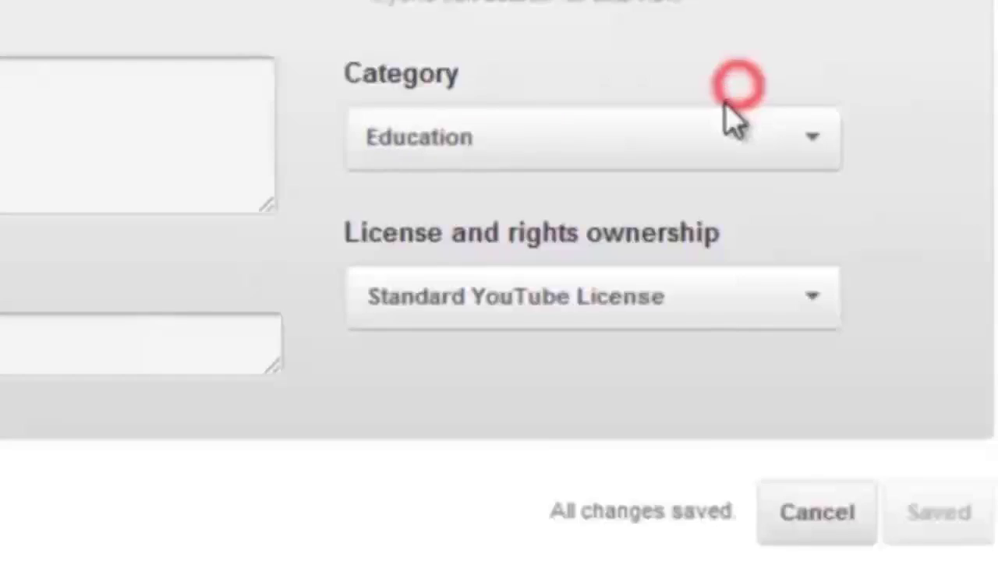
{"action": "left_click", "coordinate": [700, 84]}
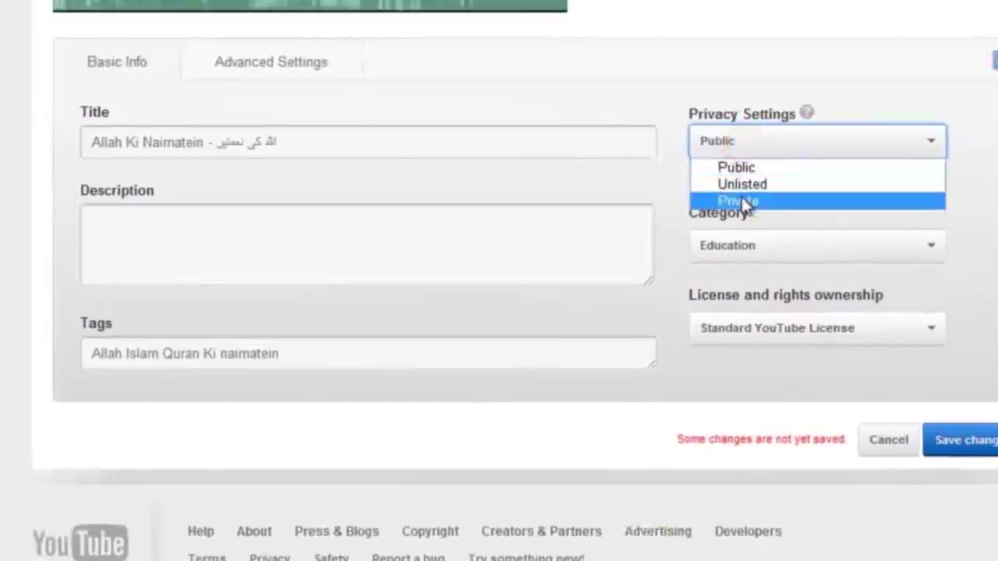
{"action": "left_click", "coordinate": [745, 201]}
{"action": "scroll", "coordinate": [668, 211], "scroll_direction": "up", "scroll_amount": 3}
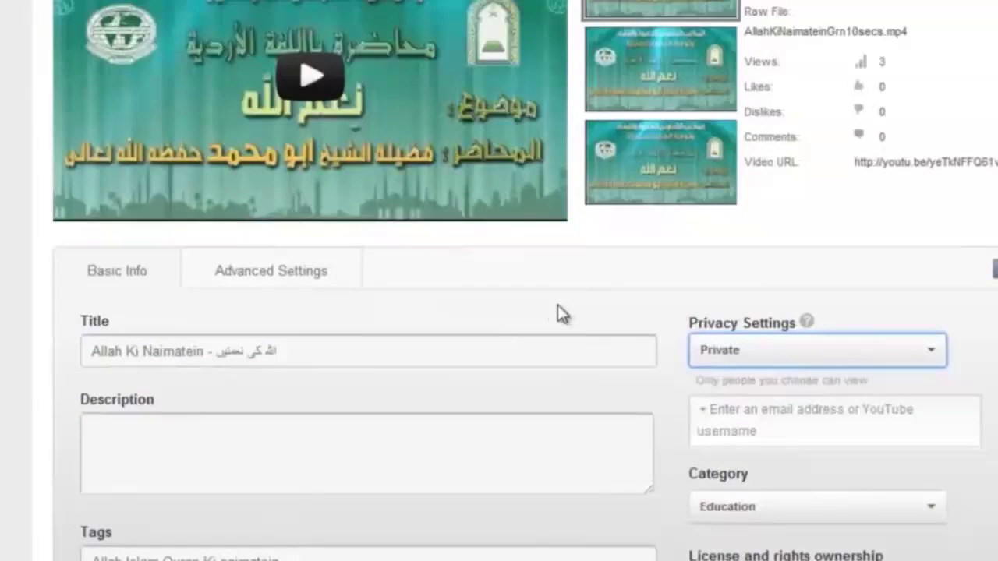
{"action": "scroll", "coordinate": [624, 351], "scroll_direction": "down", "scroll_amount": 5}
{"action": "left_click", "coordinate": [964, 470]}
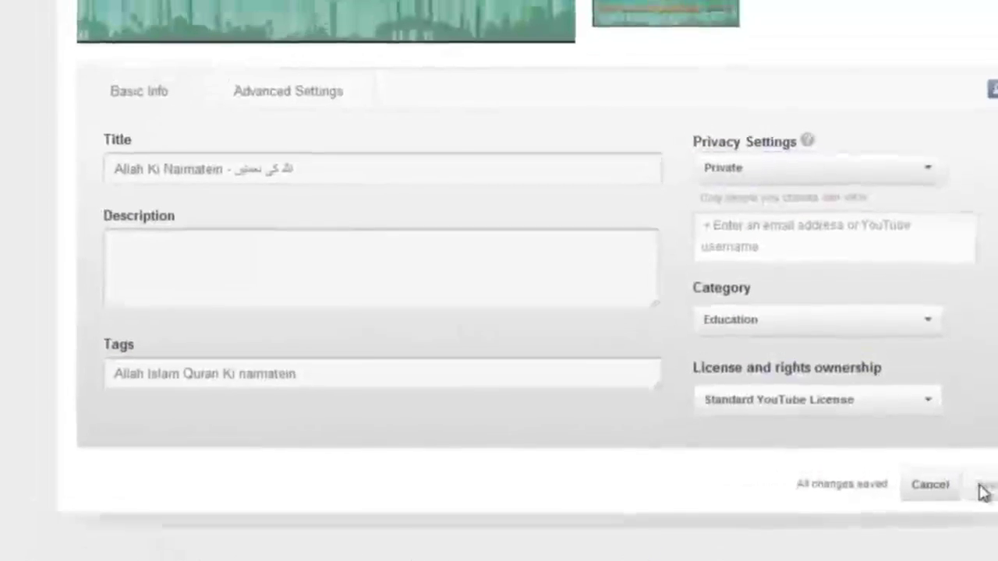
Switch the video's privacy back to Public and save the changes
{"action": "scroll", "coordinate": [963, 513], "scroll_direction": "up", "scroll_amount": 1}
{"action": "scroll", "coordinate": [936, 381], "scroll_direction": "up", "scroll_amount": 4}
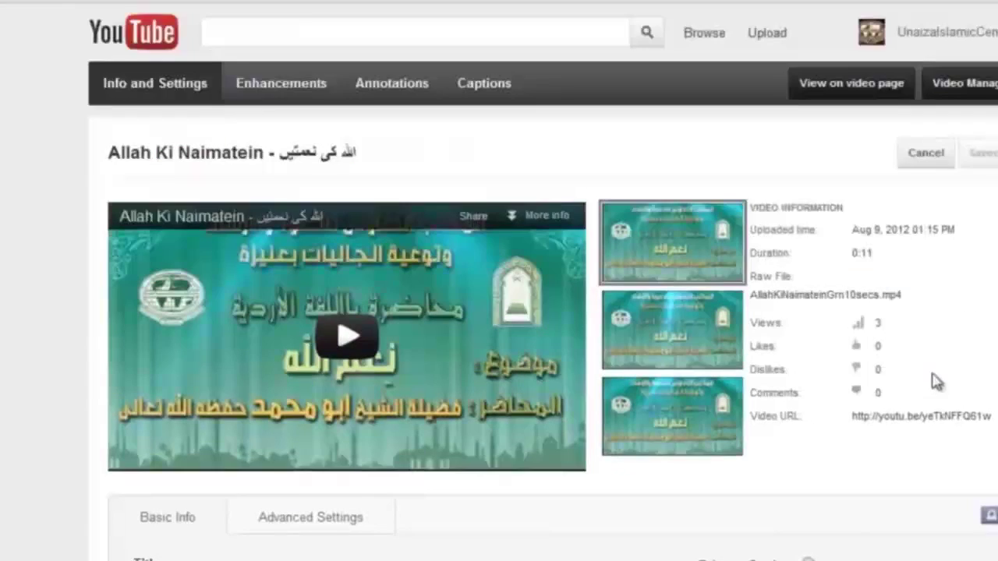
{"action": "scroll", "coordinate": [875, 415], "scroll_direction": "down", "scroll_amount": 1}
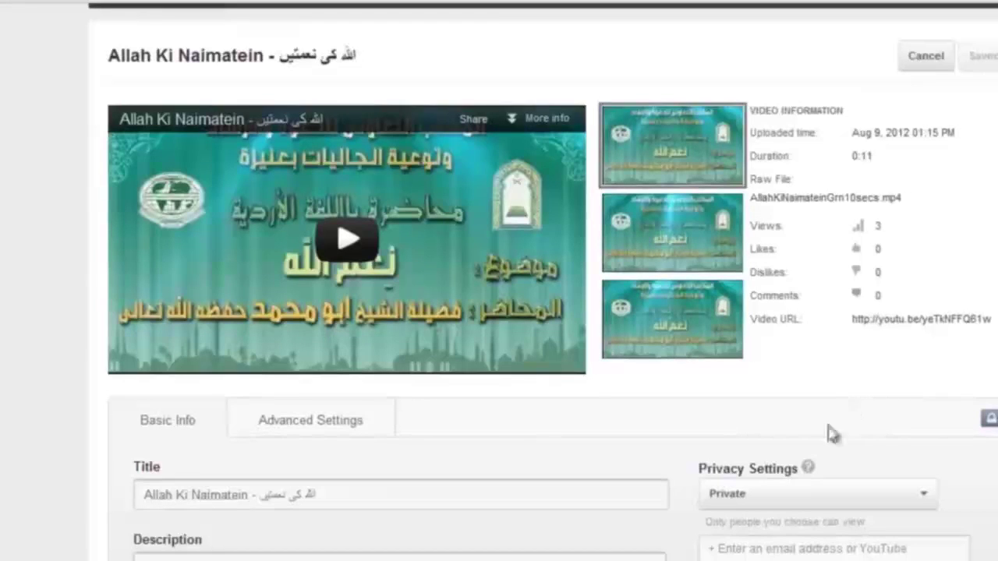
{"action": "left_click", "coordinate": [803, 485]}
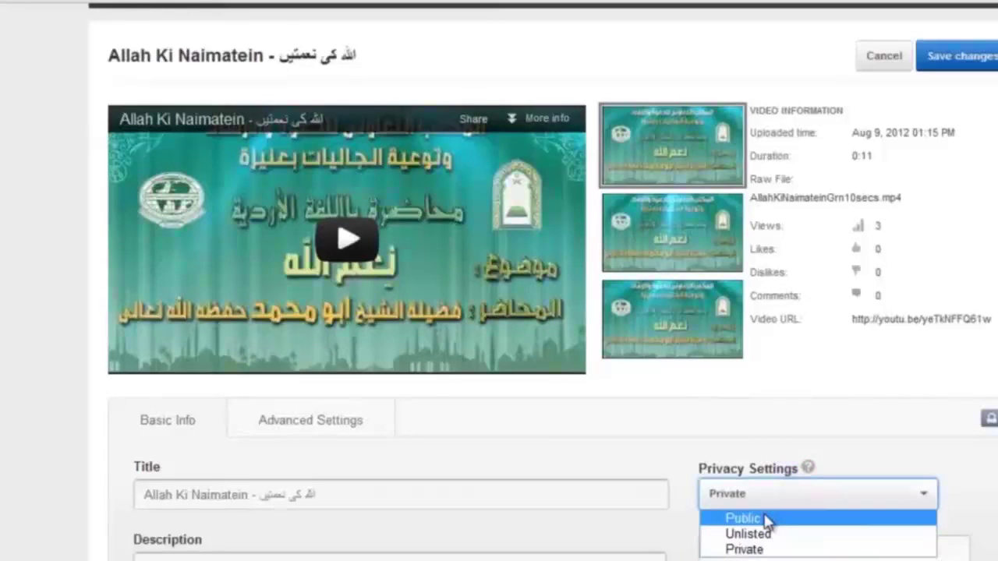
{"action": "left_click", "coordinate": [761, 517]}
{"action": "scroll", "coordinate": [760, 514], "scroll_direction": "up", "scroll_amount": 1}
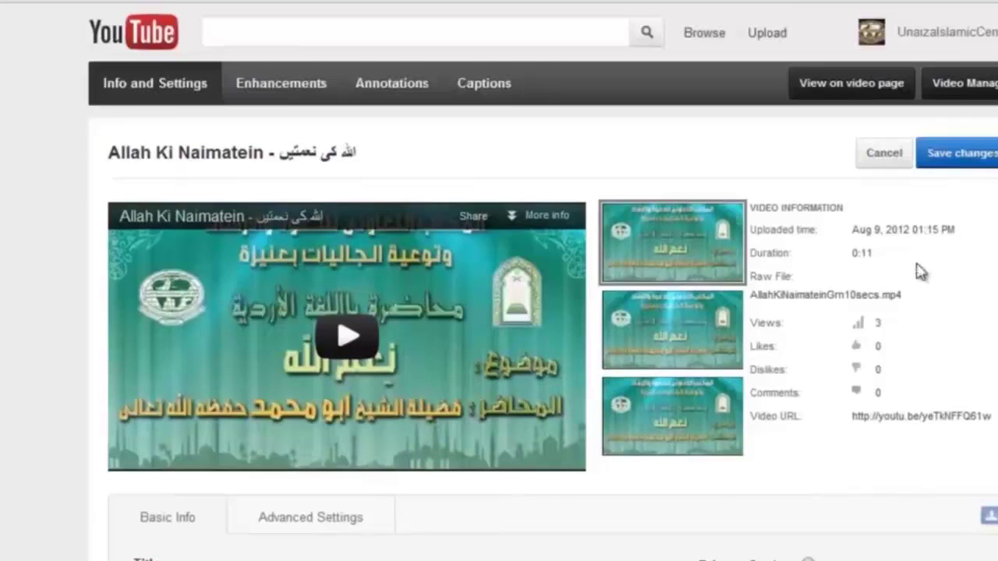
{"action": "left_click", "coordinate": [945, 152]}
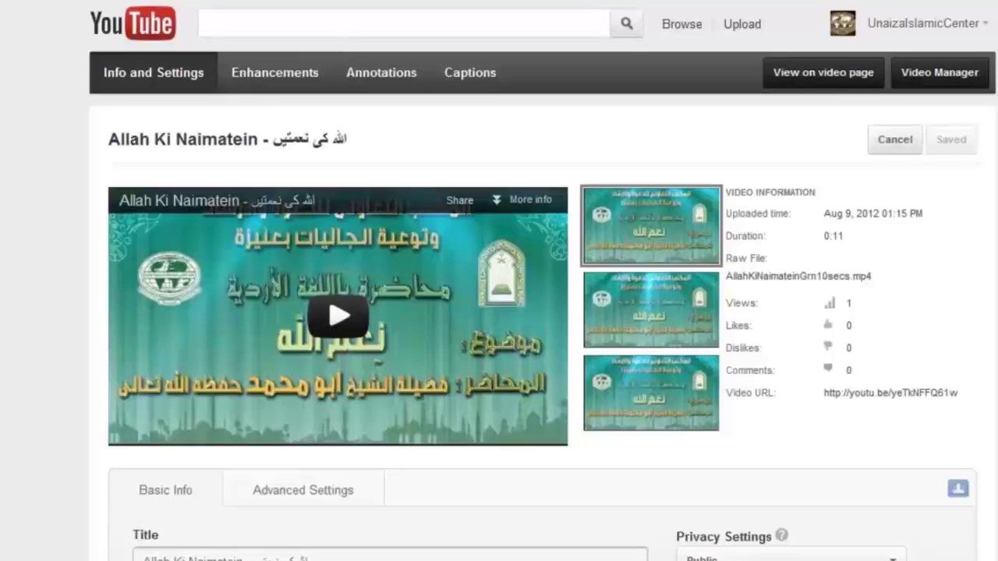
Open the account inbox and check the empty Comments and Video Responses folders
{"action": "left_click", "coordinate": [981, 27]}
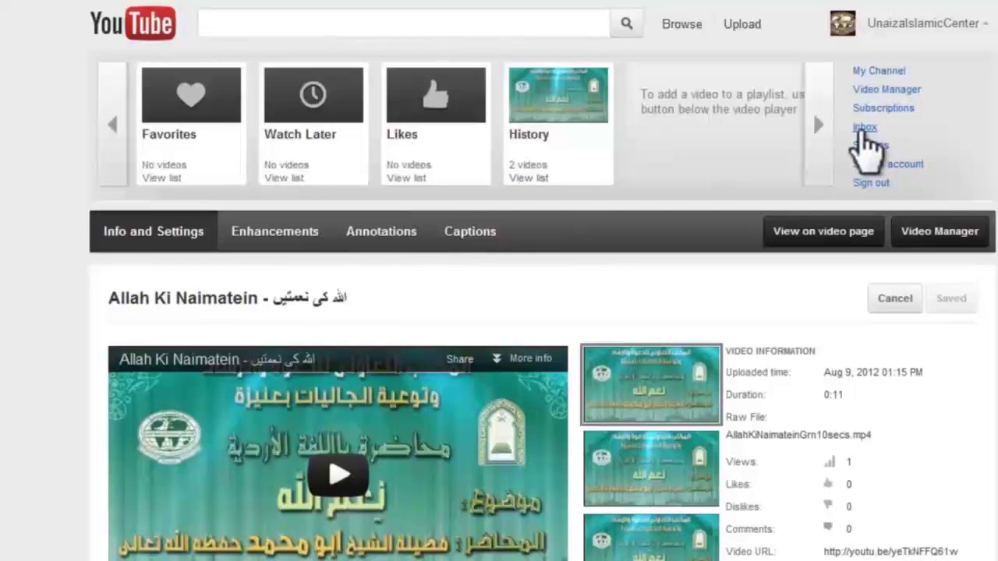
{"action": "left_click", "coordinate": [863, 129]}
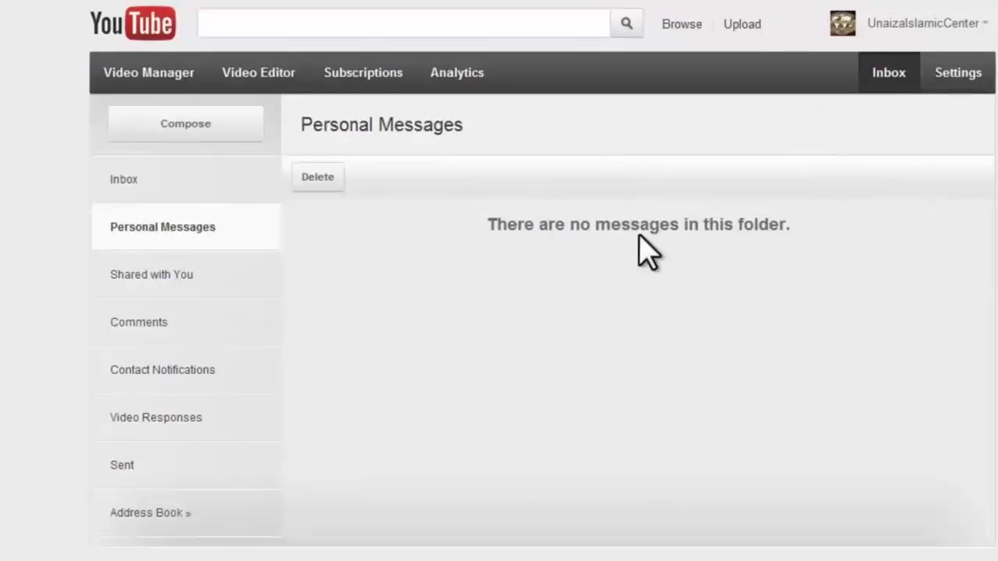
{"action": "left_click", "coordinate": [209, 321]}
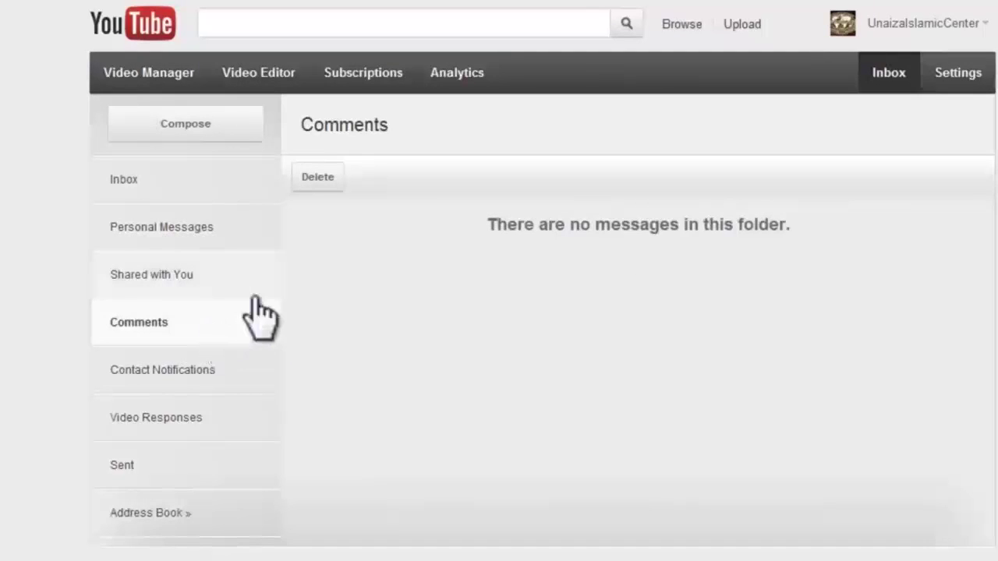
{"action": "left_click", "coordinate": [216, 421]}
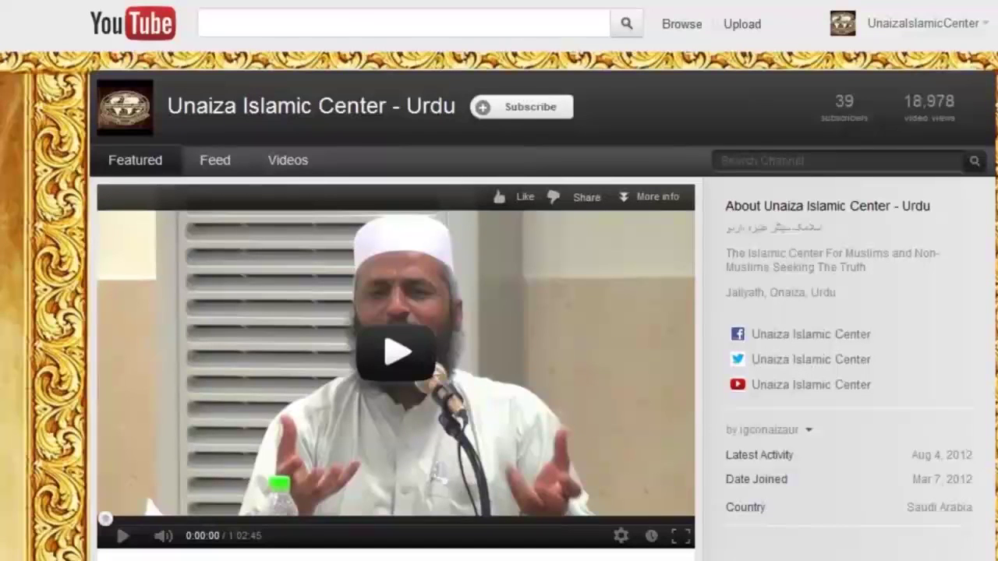
Start a private message to the Urdu channel's owner with subject 'السلام عليكم'
{"action": "left_click", "coordinate": [809, 430]}
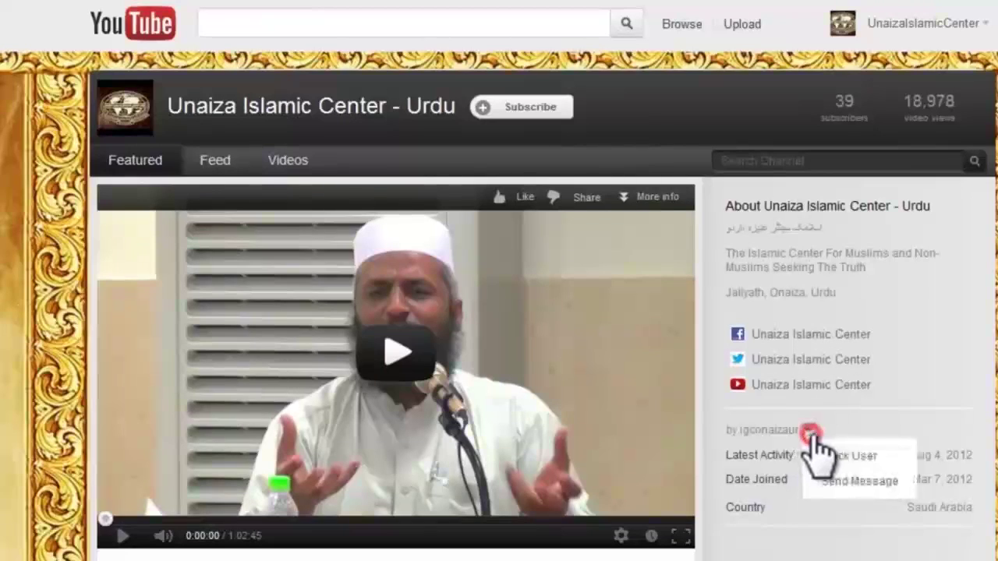
{"action": "left_click", "coordinate": [857, 492]}
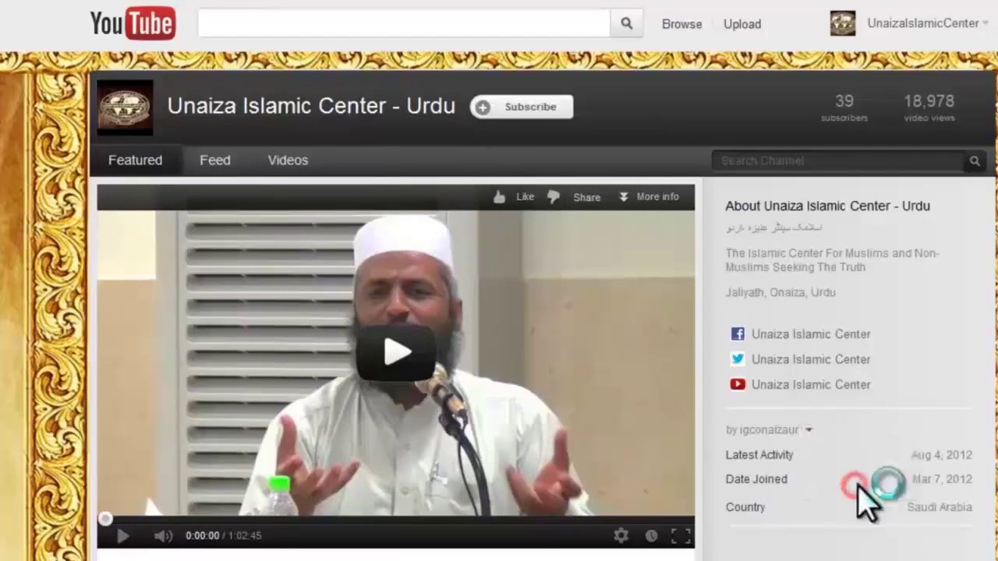
{"action": "left_click", "coordinate": [514, 236]}
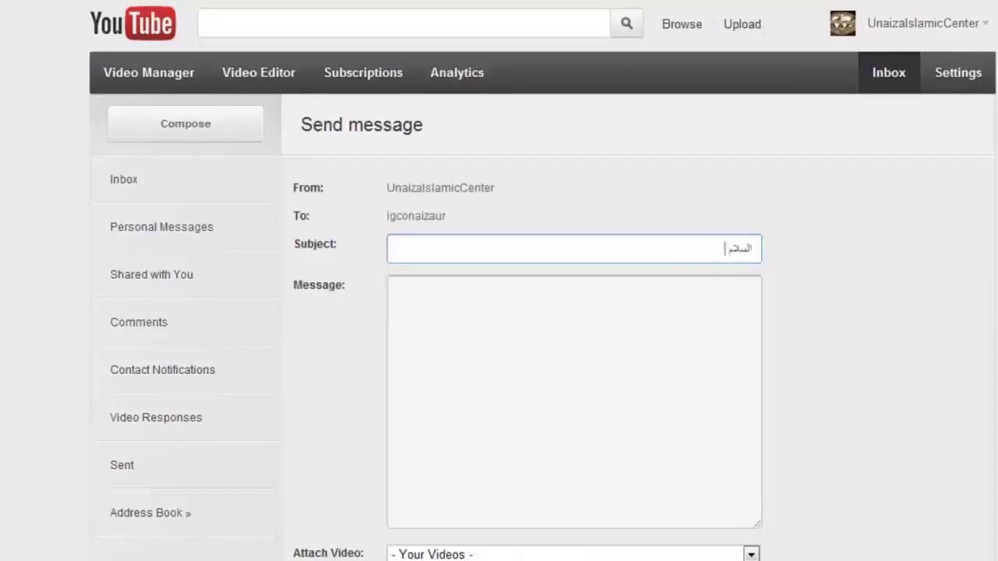
{"action": "type", "text": "السلام عليكم"}
{"action": "left_click", "coordinate": [397, 290]}
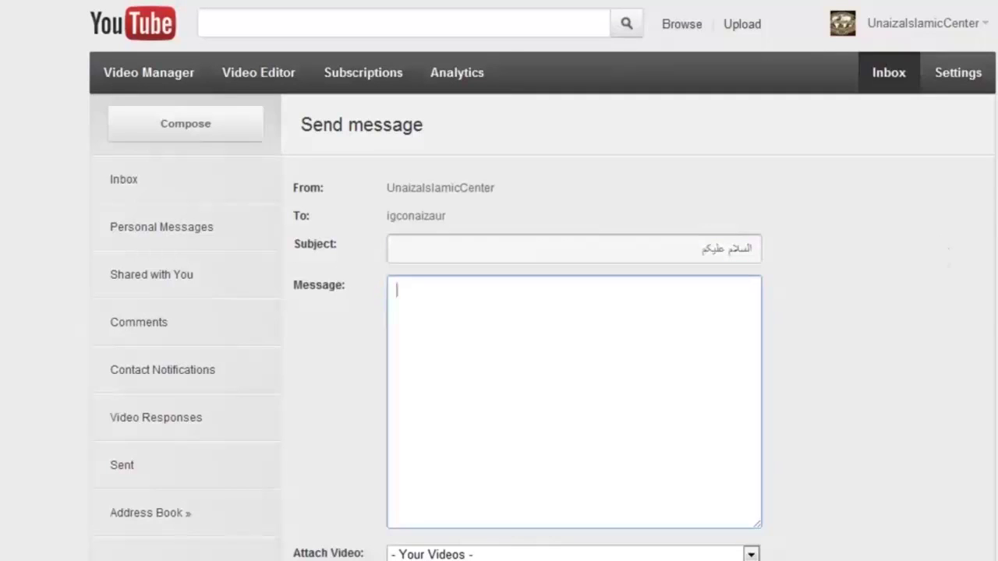
Copy the greeting 'السلام عليكم' from the subject into the message body
{"action": "left_click_drag", "start_coordinate": [697, 245], "coordinate": [753, 248]}
{"action": "key", "text": "ctrl+c"}
{"action": "left_click", "coordinate": [637, 350]}
{"action": "key", "text": "ctrl+v"}
{"action": "scroll", "coordinate": [780, 352], "scroll_direction": "down", "scroll_amount": 3}
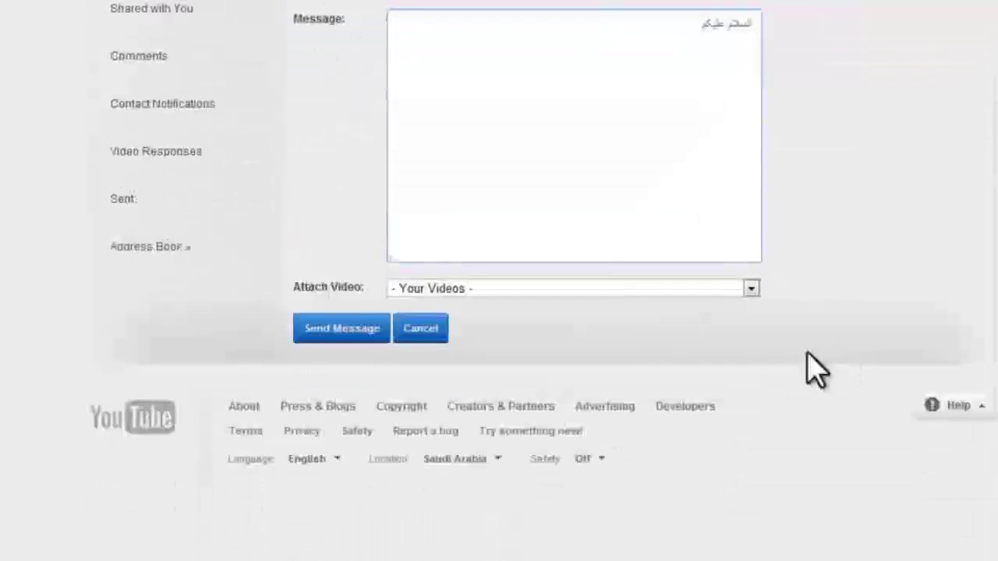
{"action": "scroll", "coordinate": [577, 373], "scroll_direction": "up", "scroll_amount": 3}
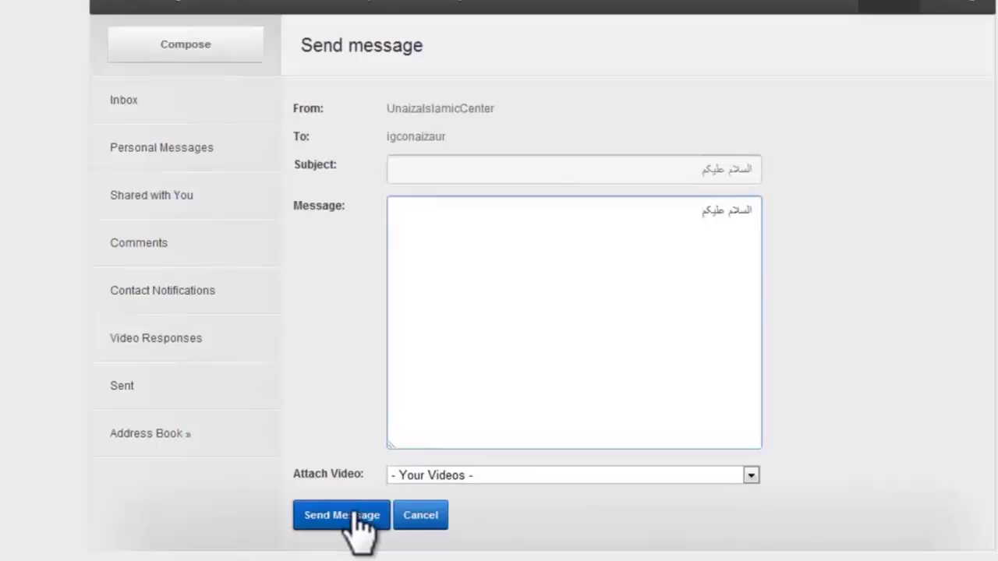
{"action": "scroll", "coordinate": [268, 474], "scroll_direction": "up", "scroll_amount": 1}
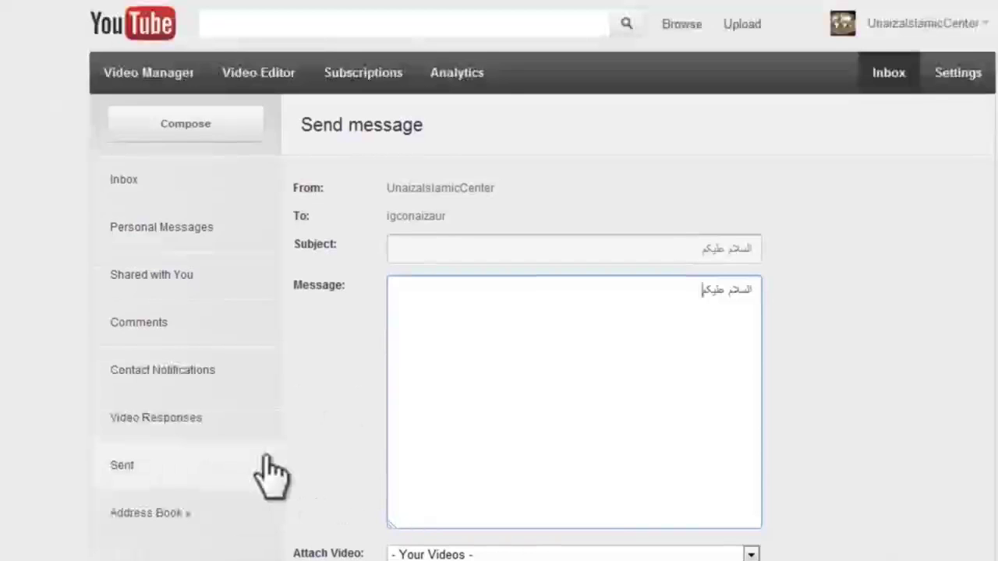
{"action": "left_click", "coordinate": [943, 28]}
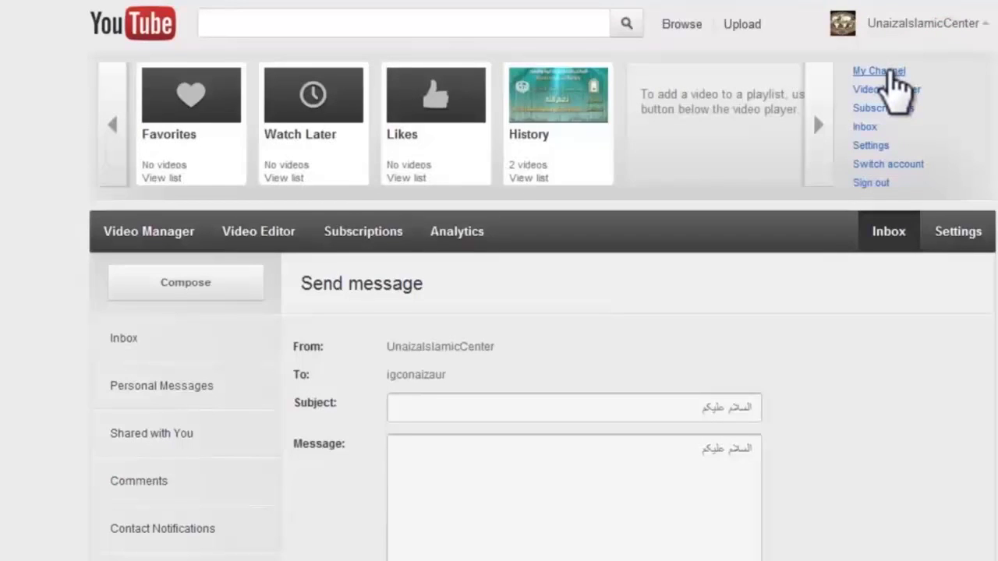
Go to the UnaizaIslamicCenter channel and open its Channel Settings at the Tabs section
{"action": "left_click", "coordinate": [889, 62]}
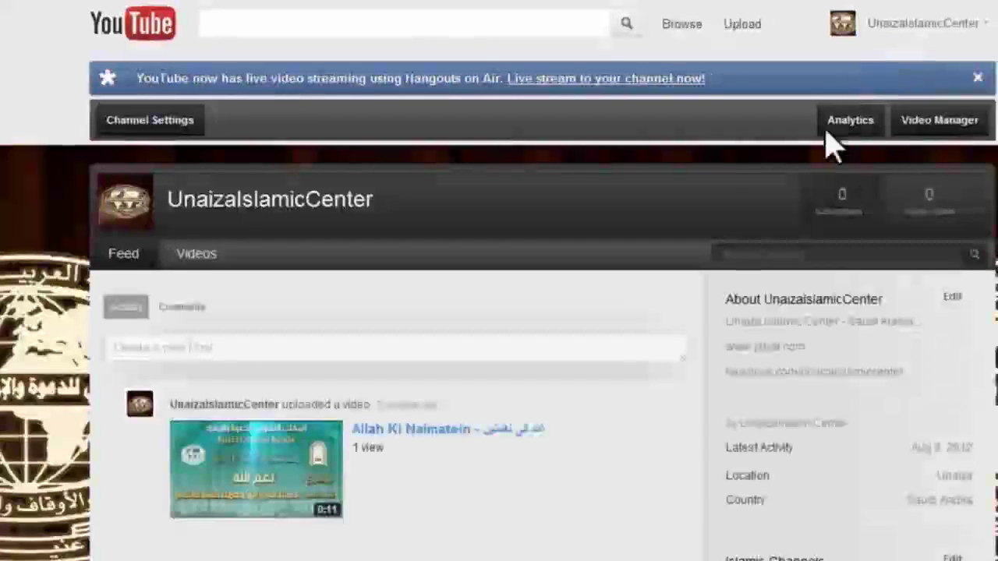
{"action": "scroll", "coordinate": [630, 273], "scroll_direction": "down", "scroll_amount": 2}
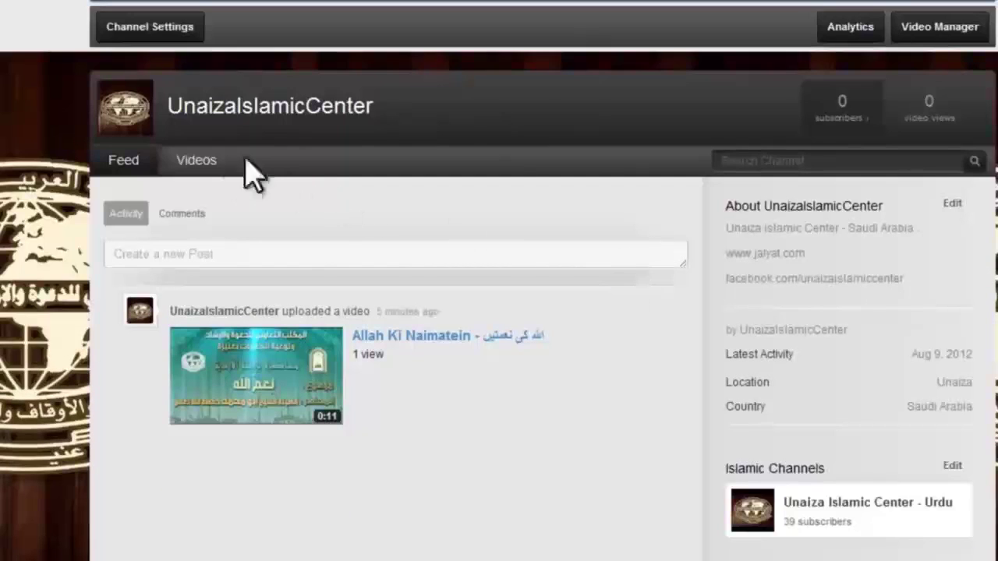
{"action": "scroll", "coordinate": [213, 179], "scroll_direction": "up", "scroll_amount": 2}
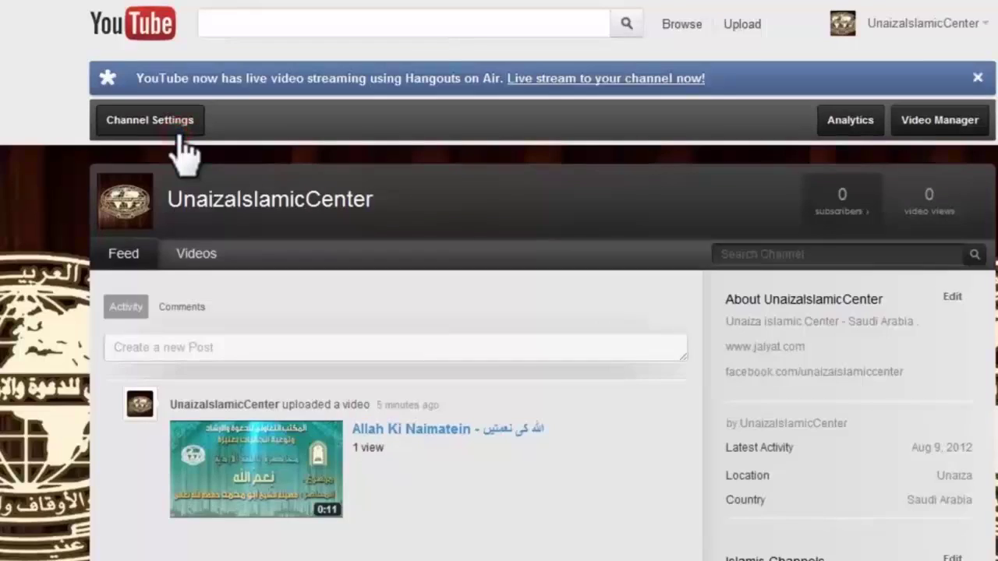
{"action": "left_click", "coordinate": [156, 125]}
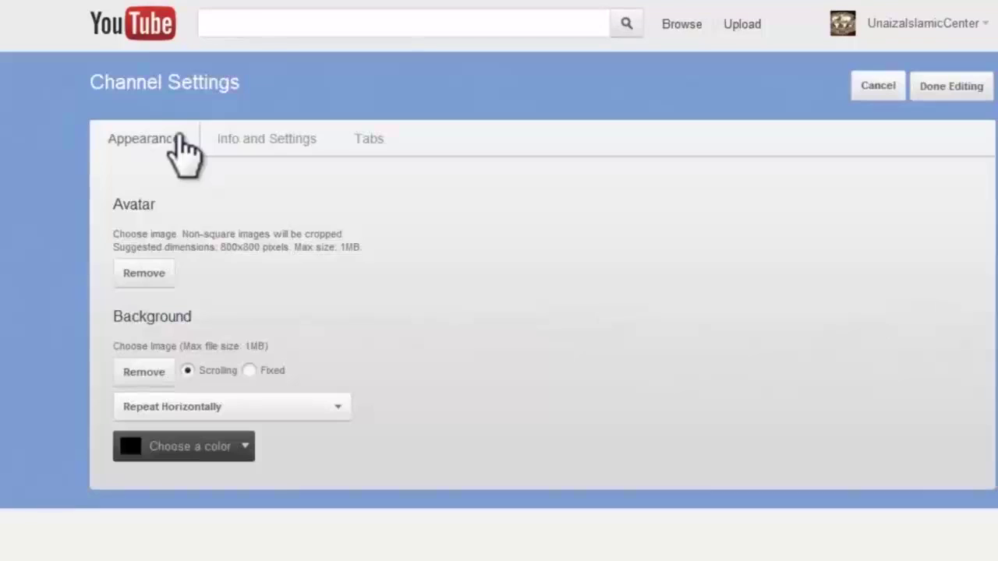
{"action": "left_click", "coordinate": [226, 138]}
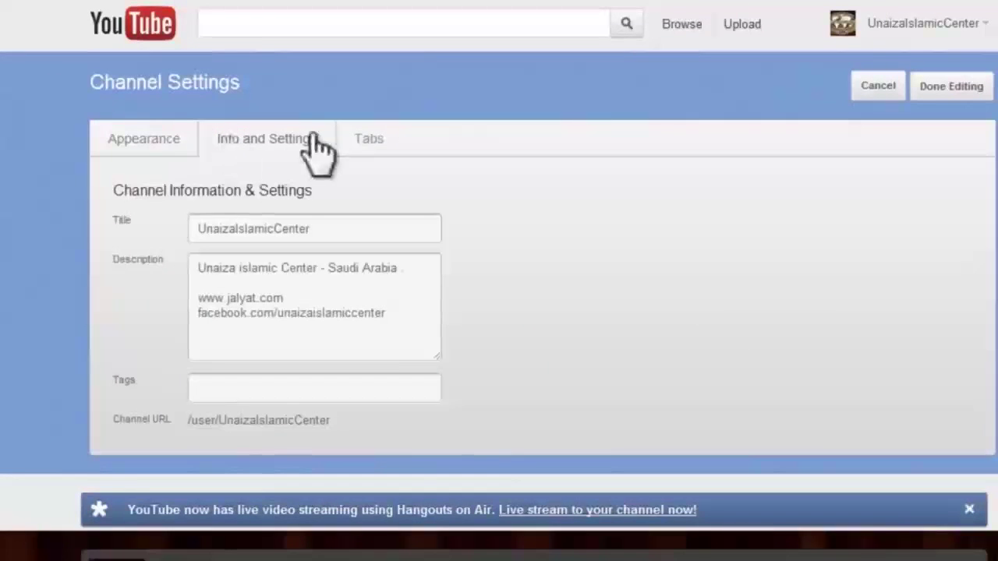
{"action": "left_click", "coordinate": [381, 146]}
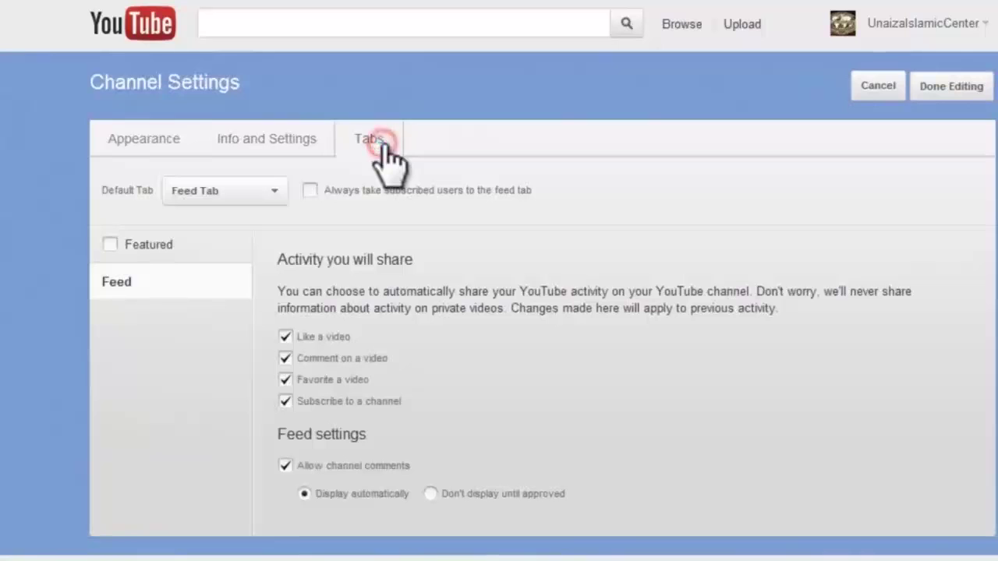
Set the Default Tab to Videos Tab and click Done Editing
{"action": "left_click", "coordinate": [269, 190]}
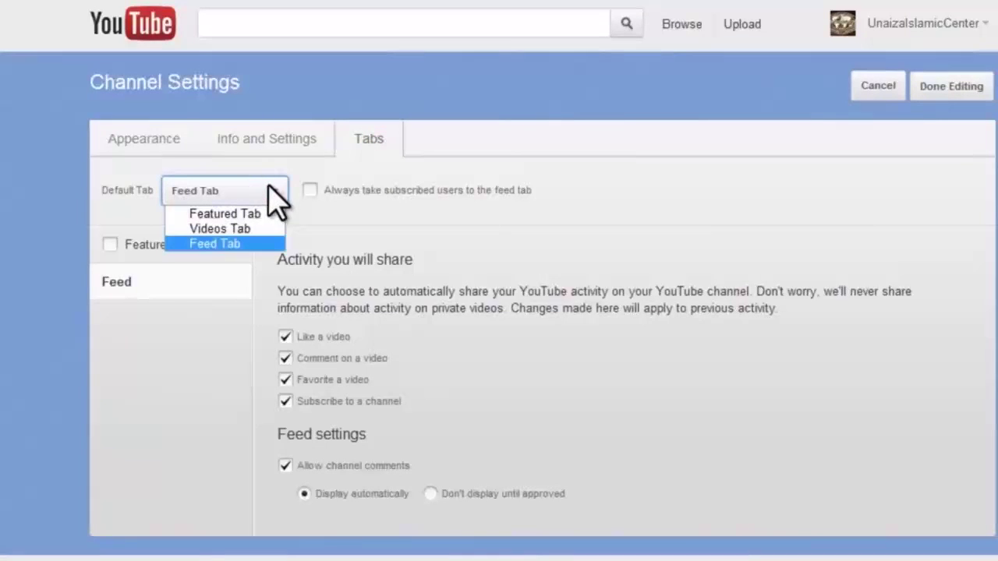
{"action": "left_click", "coordinate": [266, 215]}
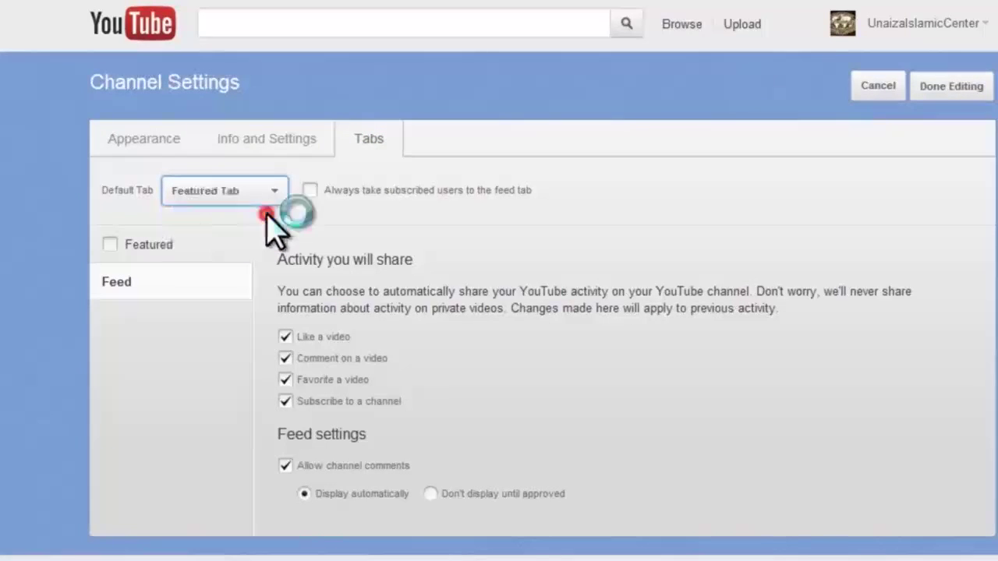
{"action": "left_click", "coordinate": [269, 190]}
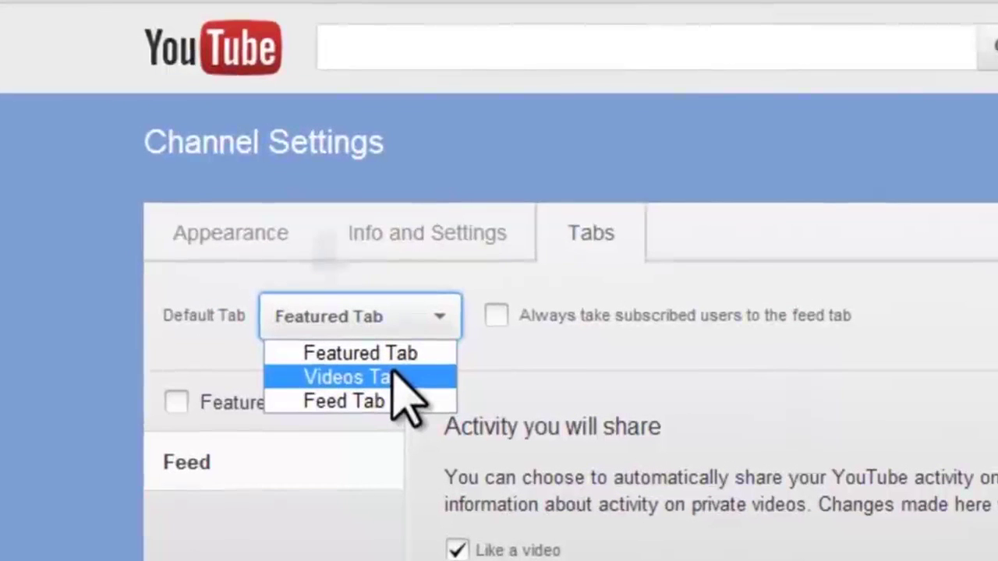
{"action": "left_click", "coordinate": [391, 373]}
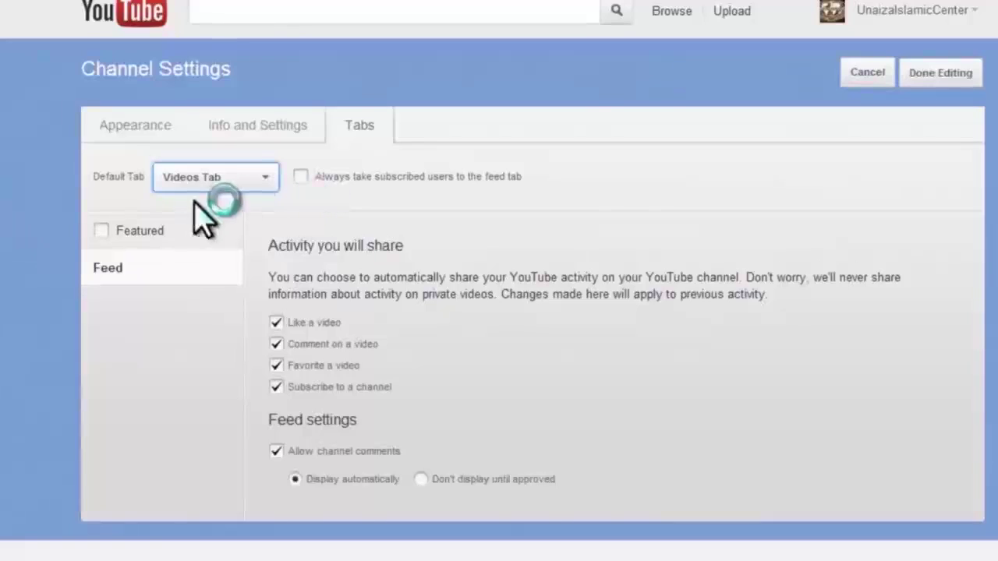
{"action": "left_click", "coordinate": [343, 315]}
{"action": "left_click", "coordinate": [234, 216]}
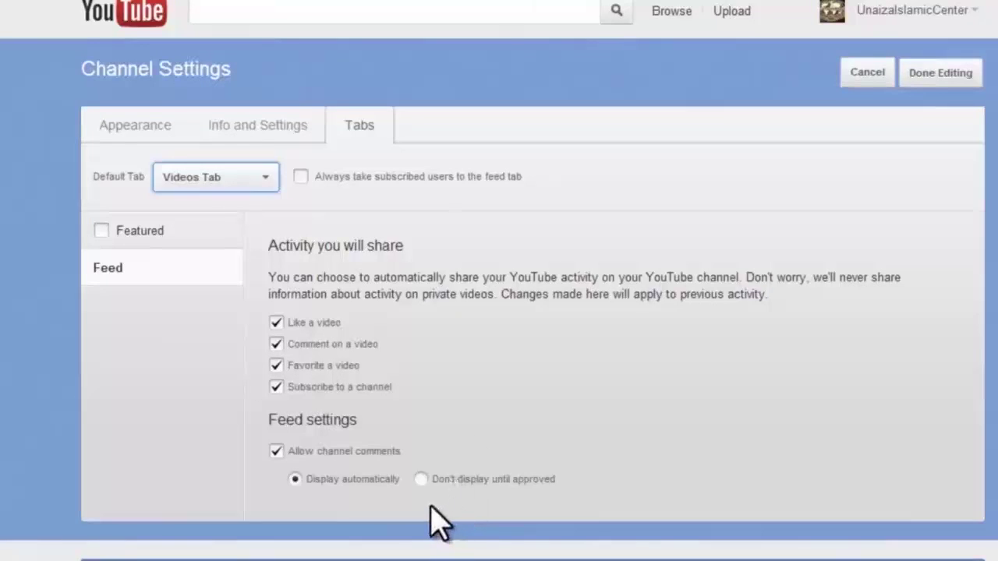
{"action": "left_click", "coordinate": [956, 73]}
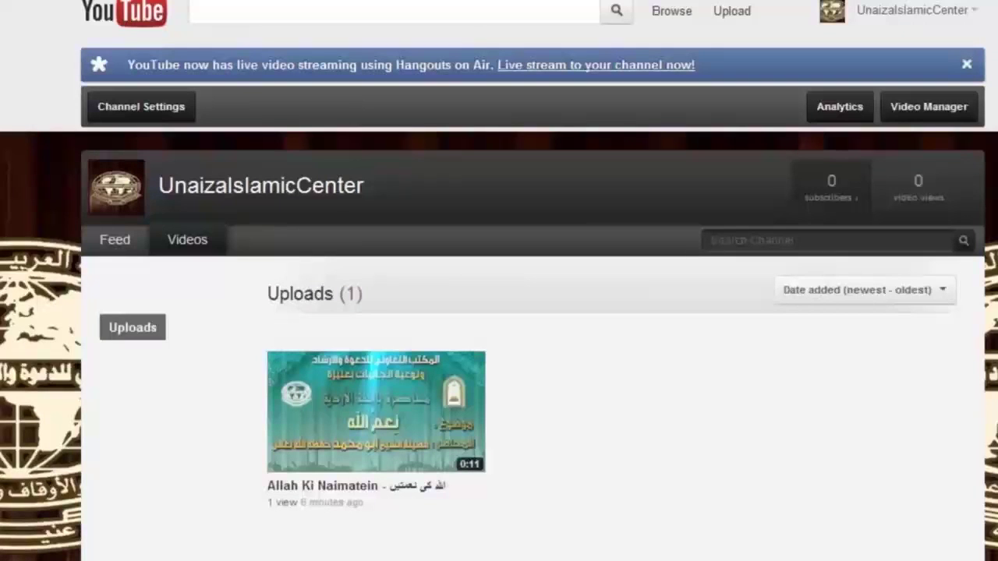
Scroll through the channel's Videos tab showing the 'Allah Ki Naimatein' upload
{"action": "scroll", "coordinate": [296, 250], "scroll_direction": "down", "scroll_amount": 1}
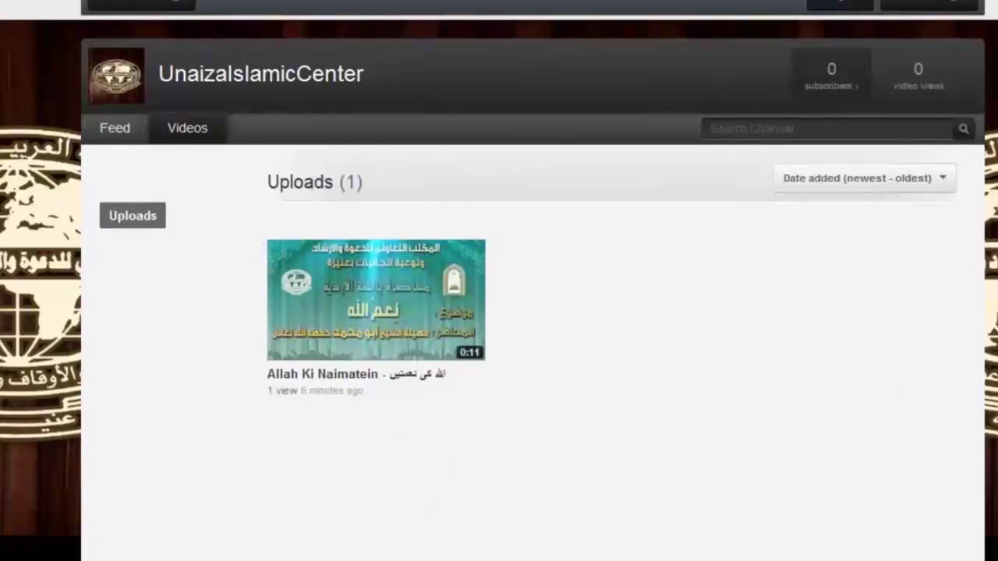
{"action": "scroll", "coordinate": [499, 312], "scroll_direction": "down", "scroll_amount": 1}
{"action": "scroll", "coordinate": [597, 245], "scroll_direction": "up", "scroll_amount": 2}
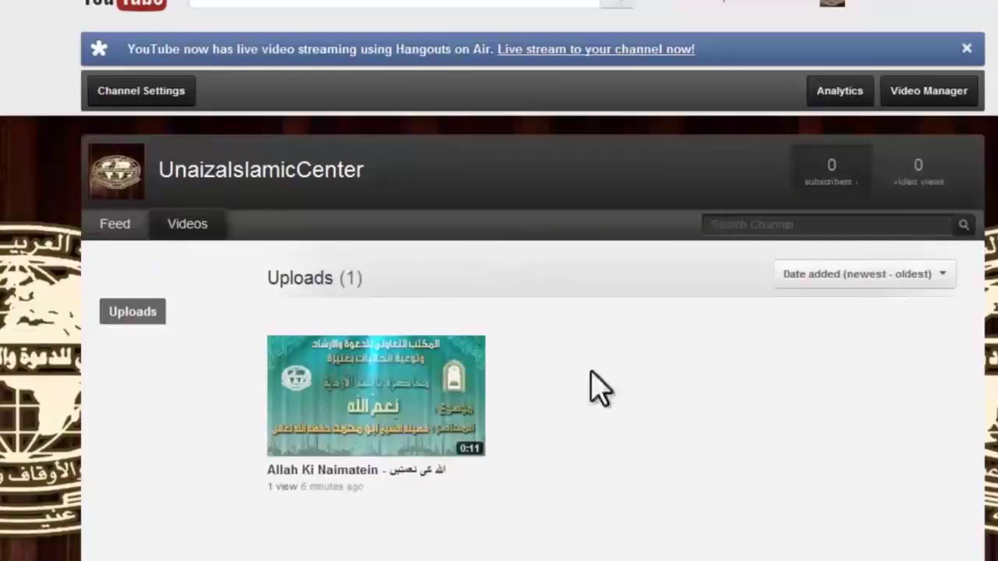
{"action": "scroll", "coordinate": [616, 374], "scroll_direction": "down", "scroll_amount": 1}
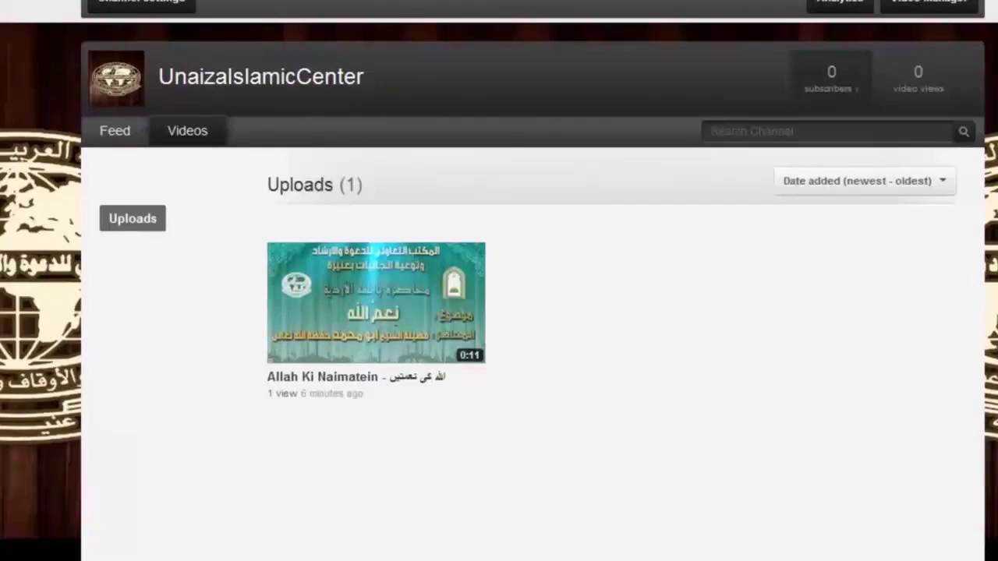
{"action": "scroll", "coordinate": [819, 296], "scroll_direction": "down", "scroll_amount": 1}
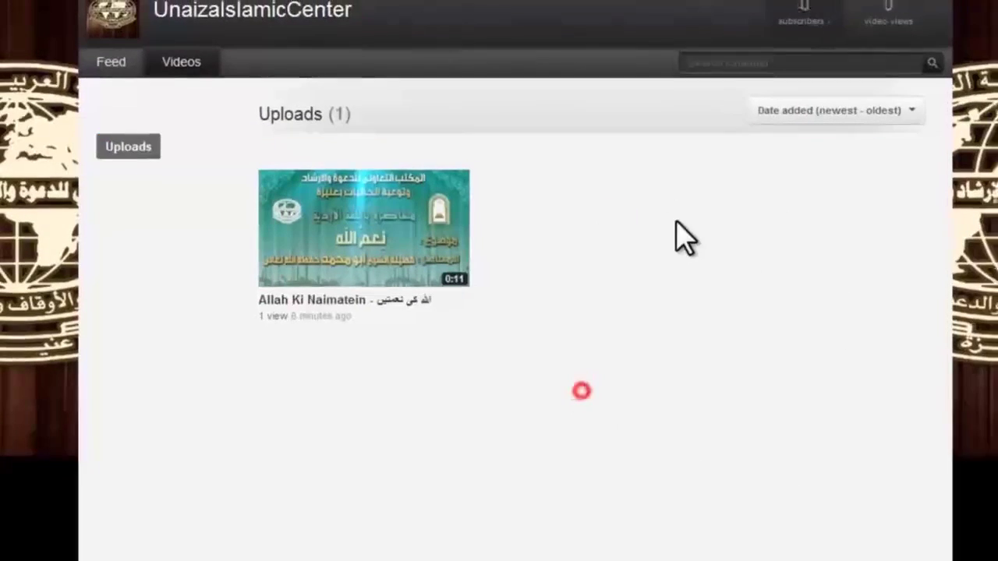
{"action": "scroll", "coordinate": [686, 327], "scroll_direction": "up", "scroll_amount": 2}
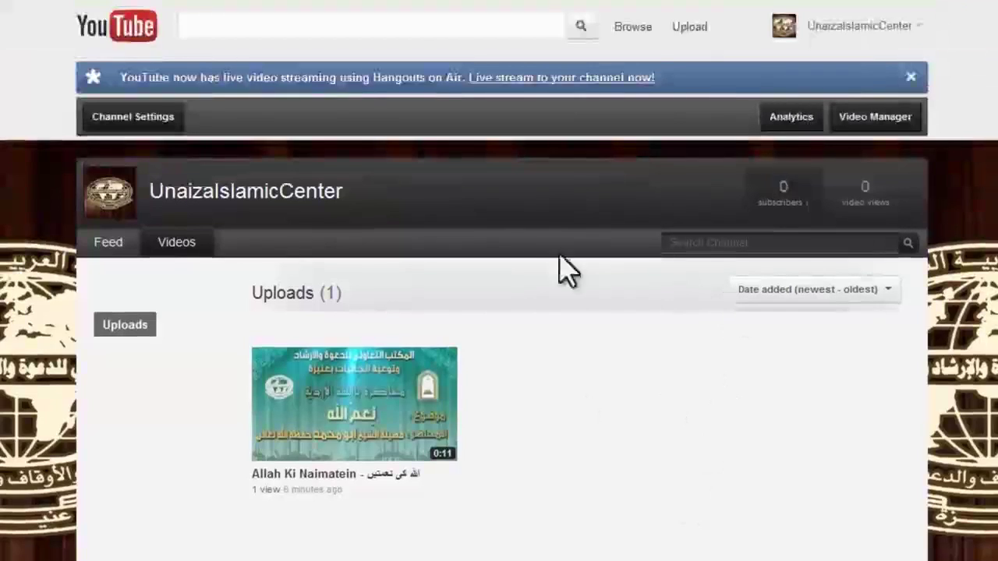
Reload the UnaizaIslamicCenter channel page via account menu > My Channel
{"action": "left_click", "coordinate": [876, 26]}
{"action": "left_click", "coordinate": [823, 71]}
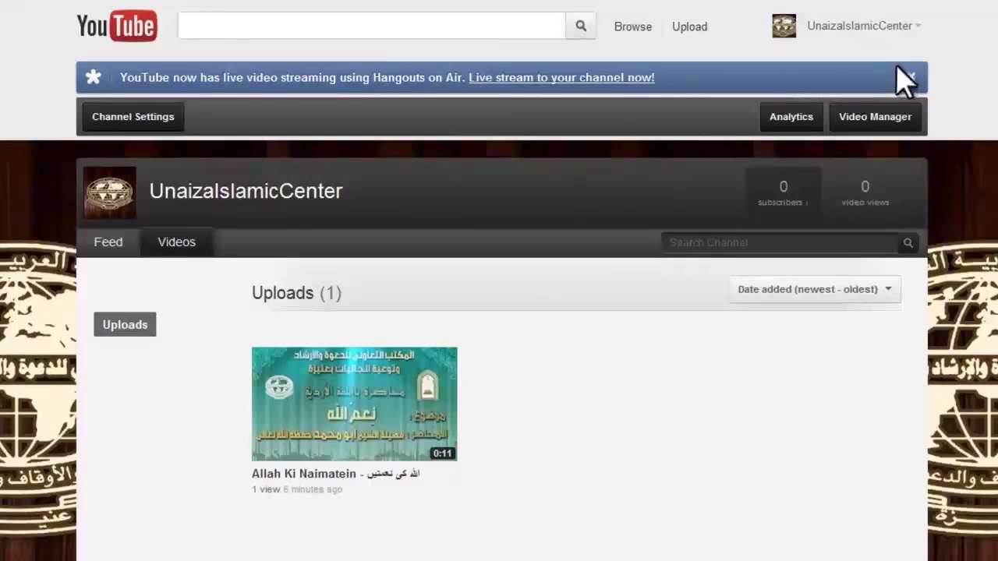
{"action": "left_click", "coordinate": [862, 26]}
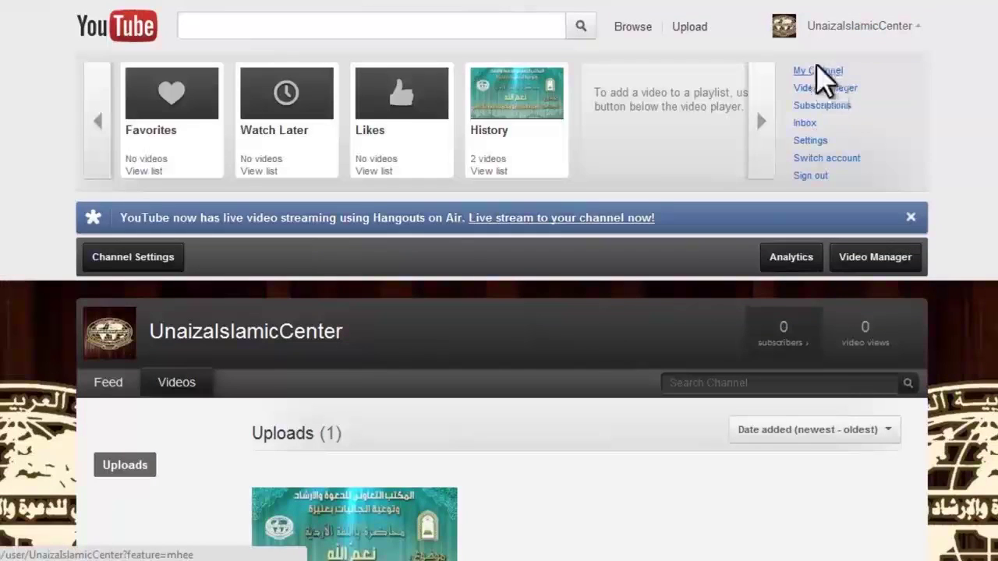
{"action": "left_click", "coordinate": [818, 72]}
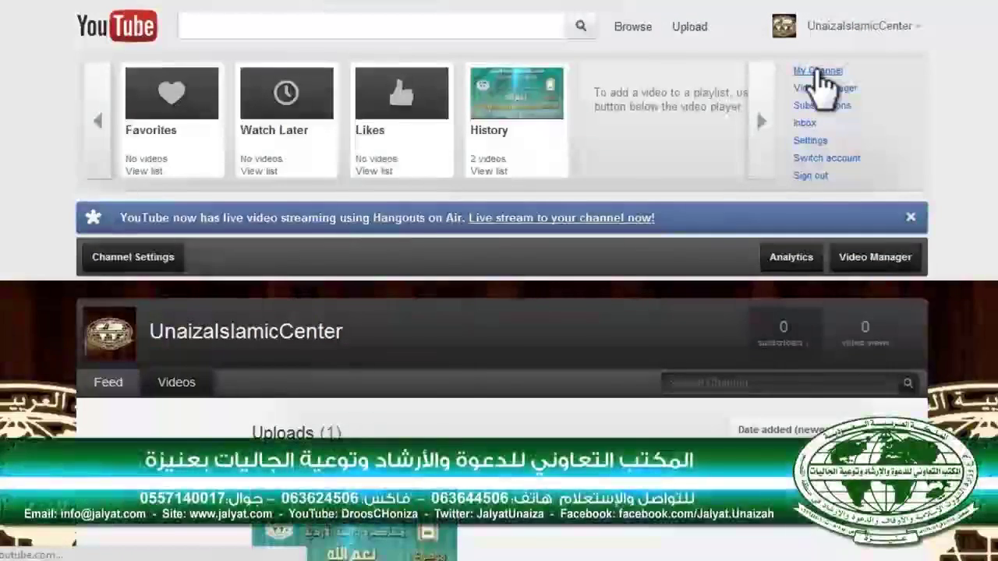